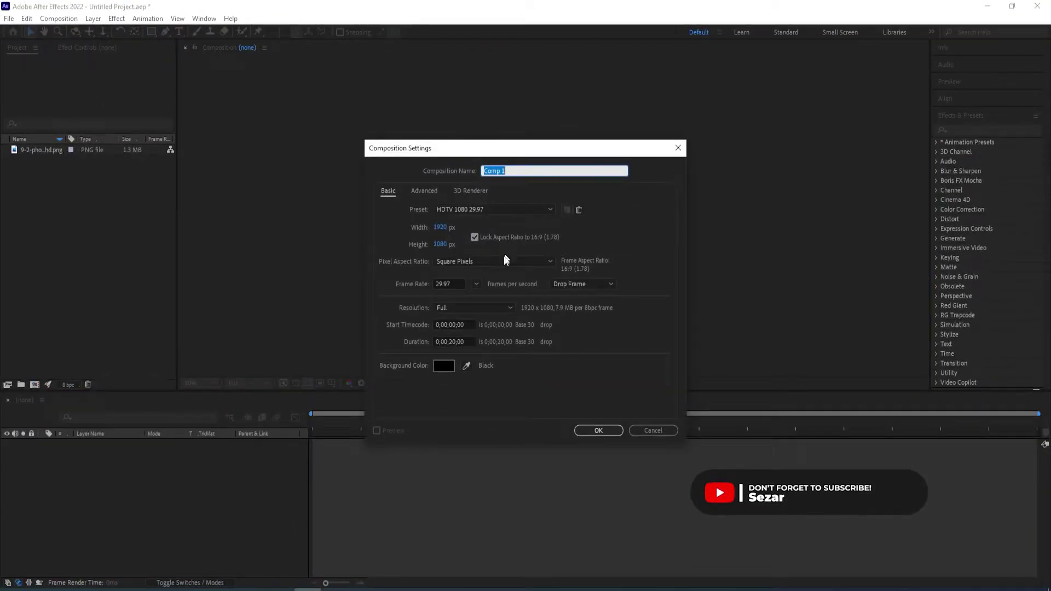
- Create the composition as "main comp" and add the camera PNG to it as a layer
text(main comp)
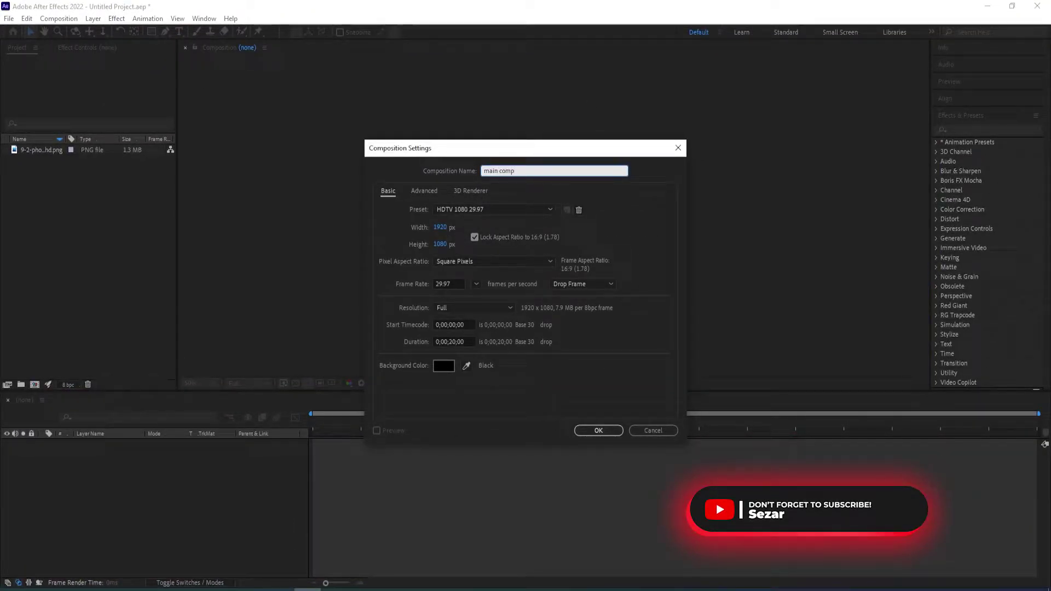
key(Return)
drag(44, 161, 124, 456)
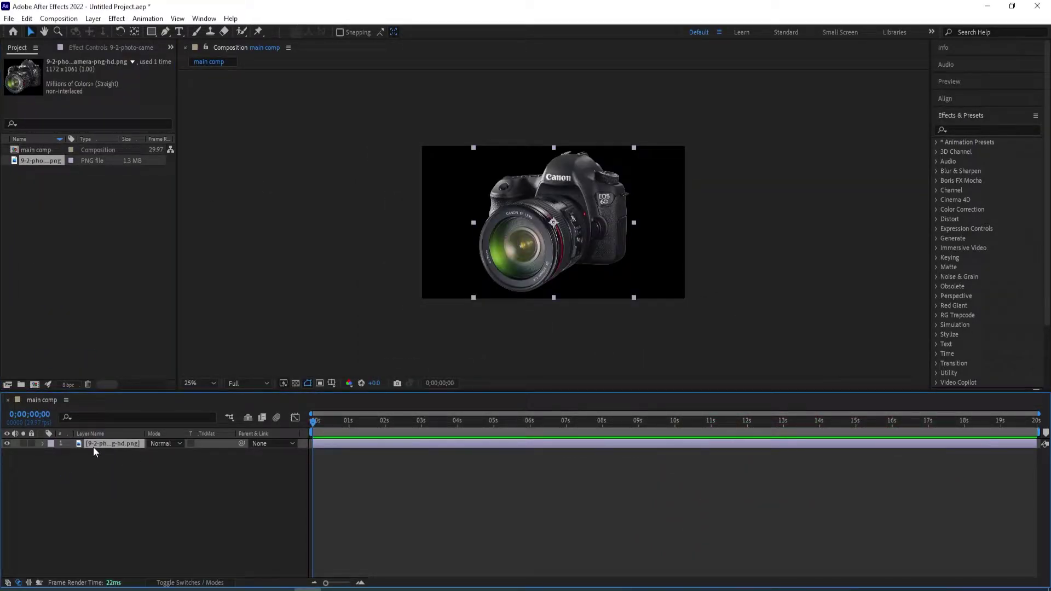
- Set the camera image layer's scale to 50%
key(s)
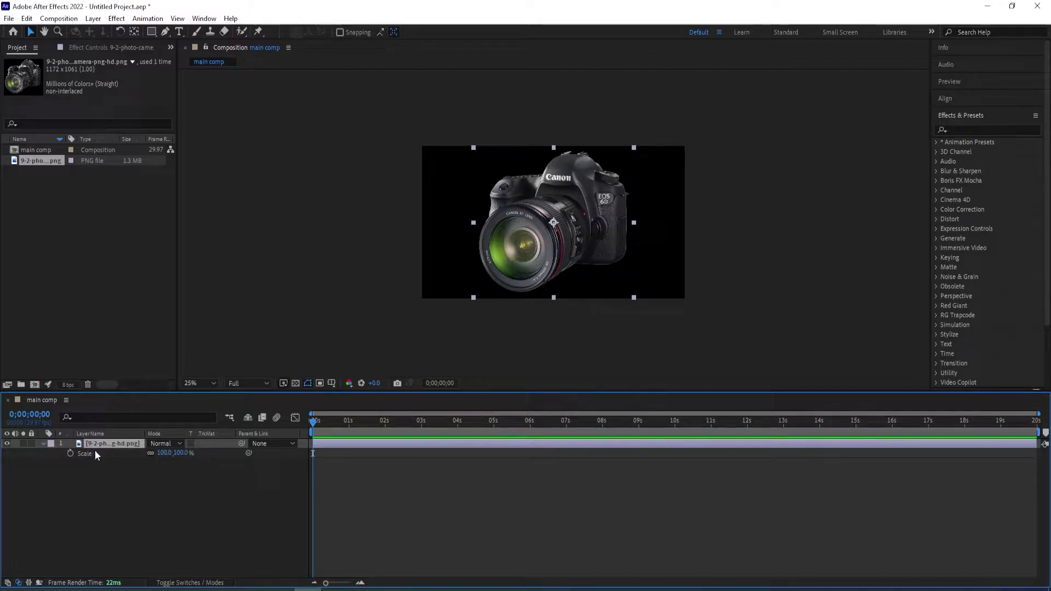
click(181, 454)
text(50)
key(Return)
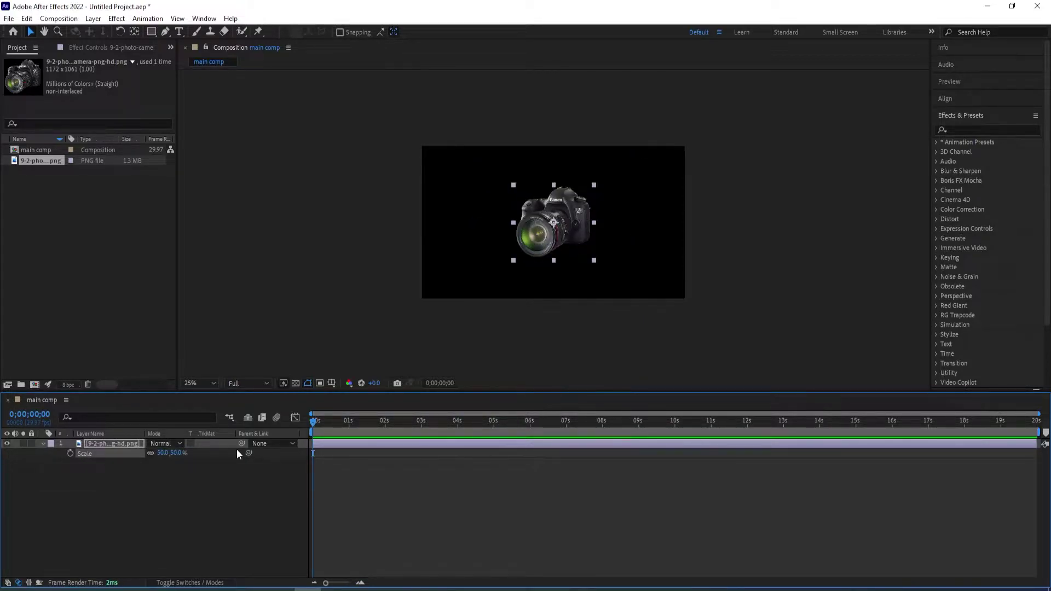
click(181, 512)
scroll(553, 233, up, 2)
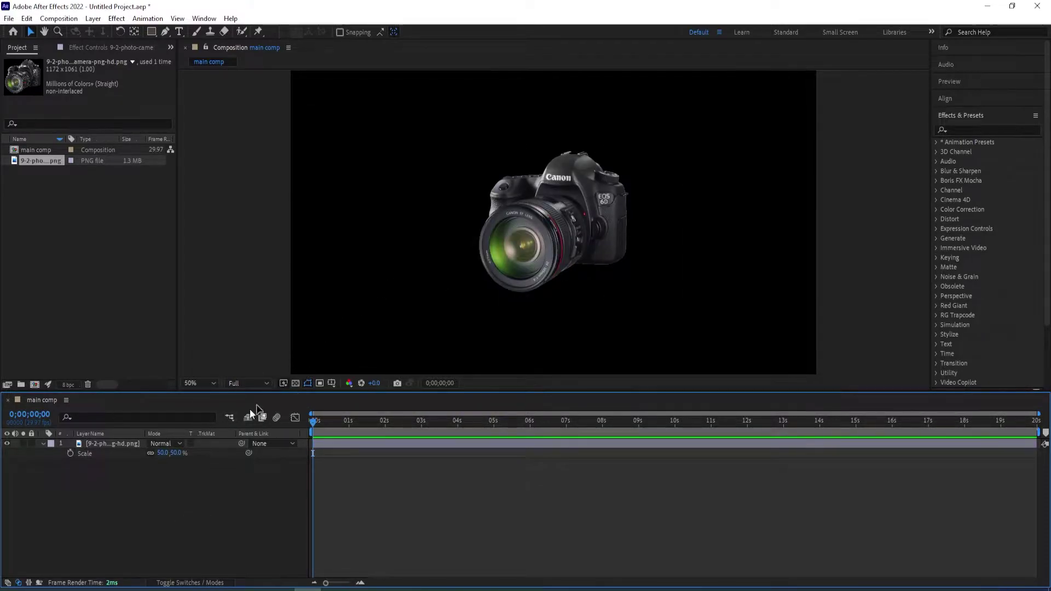
- Pre-compose the camera image layer under the name "camera", leaving all attributes in main comp
click(108, 443)
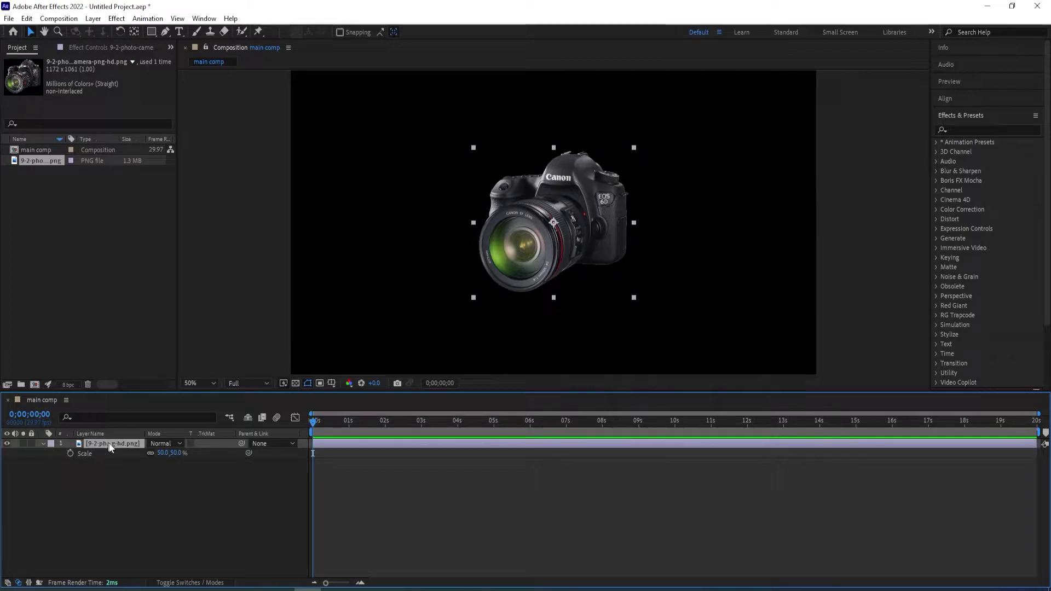
key(ctrl+shift+c)
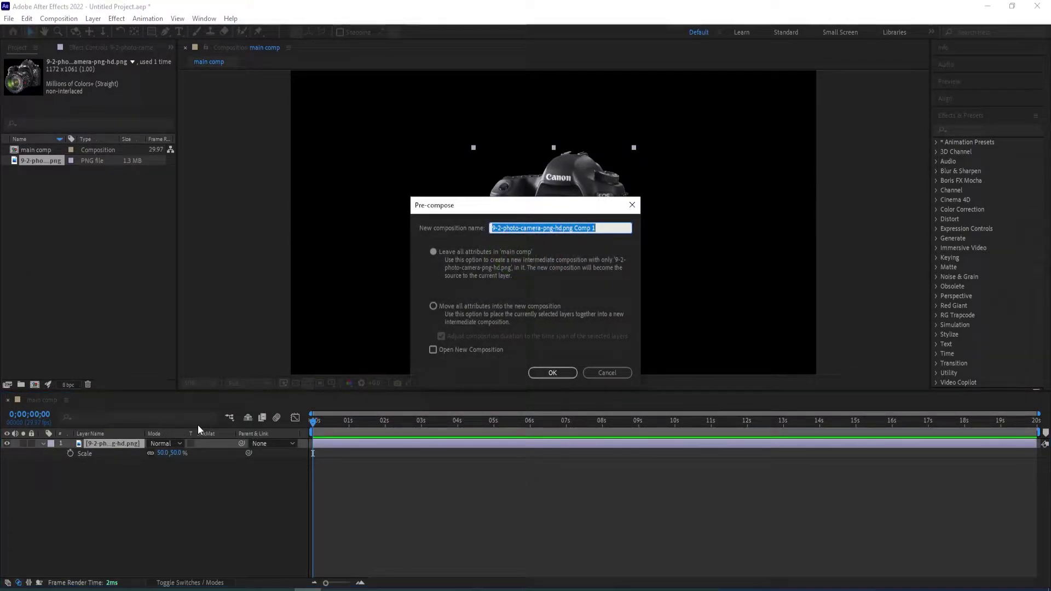
key(BackSpace)
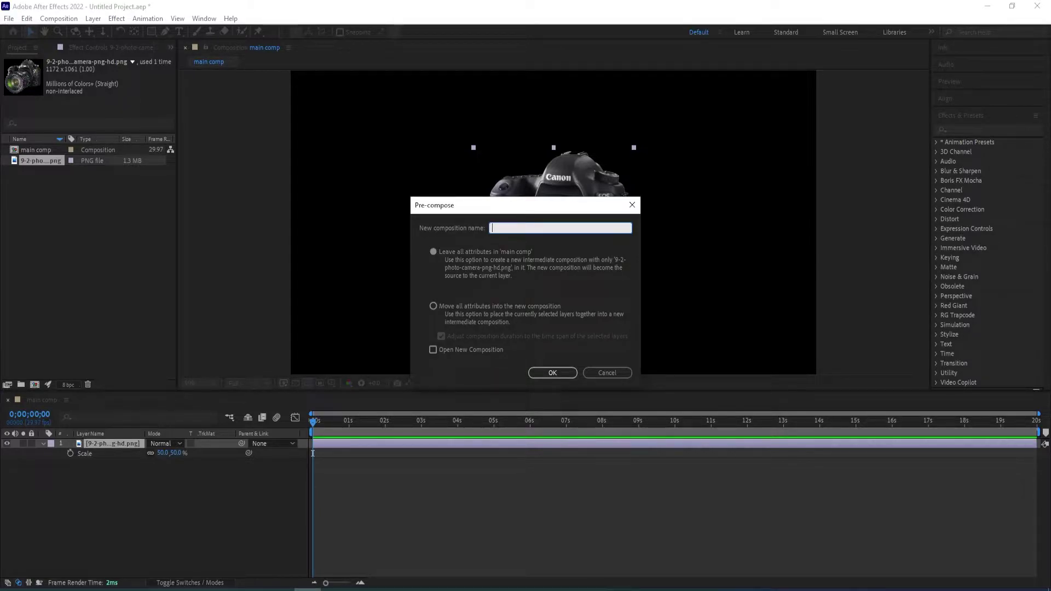
text(camera)
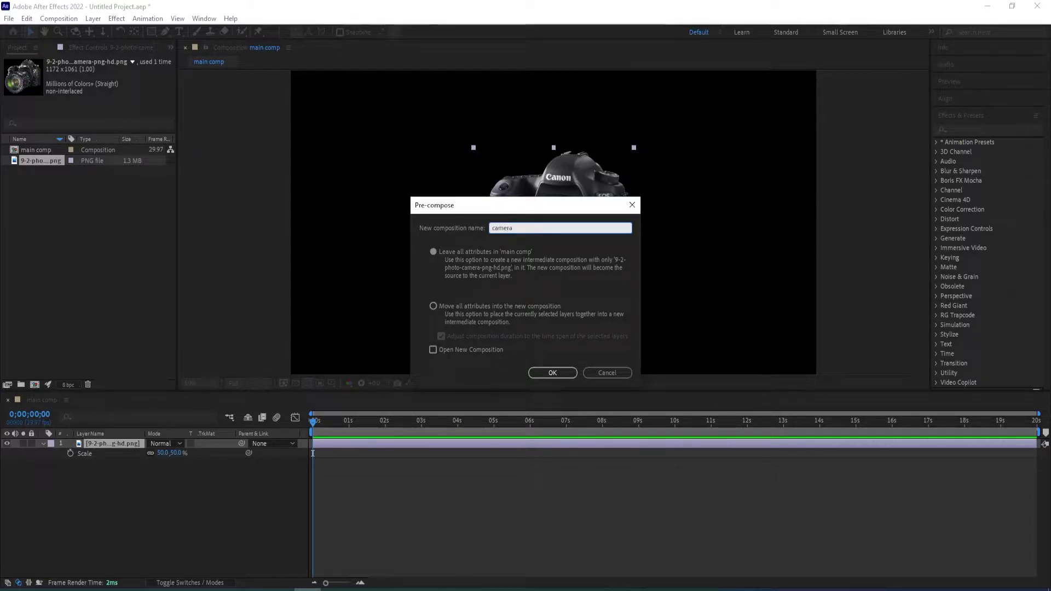
key(Return)
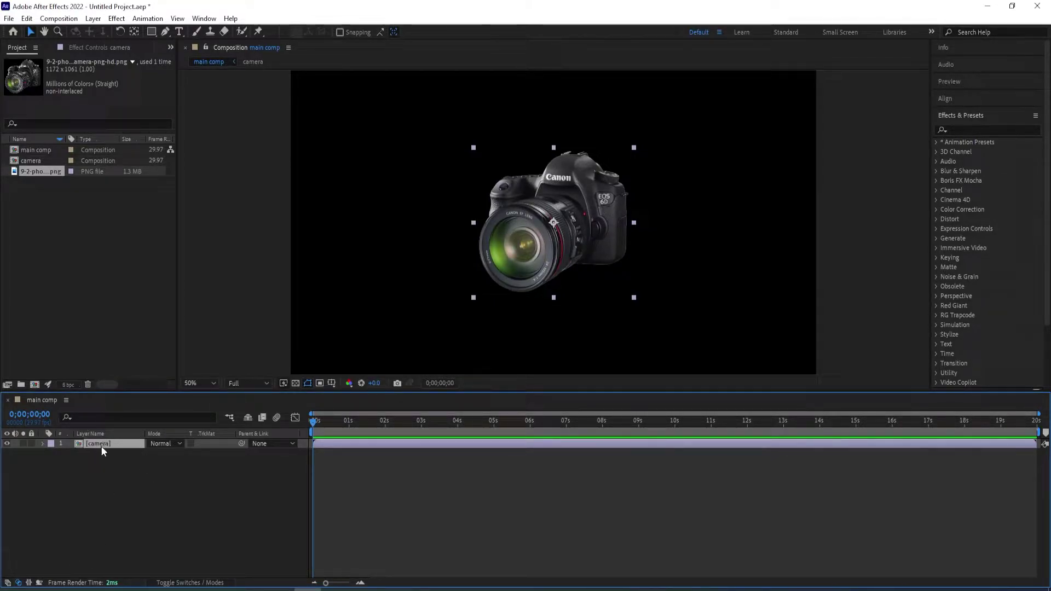
- Add a white 1920 x 1080 px solid layer above the camera layer
right_click(130, 501)
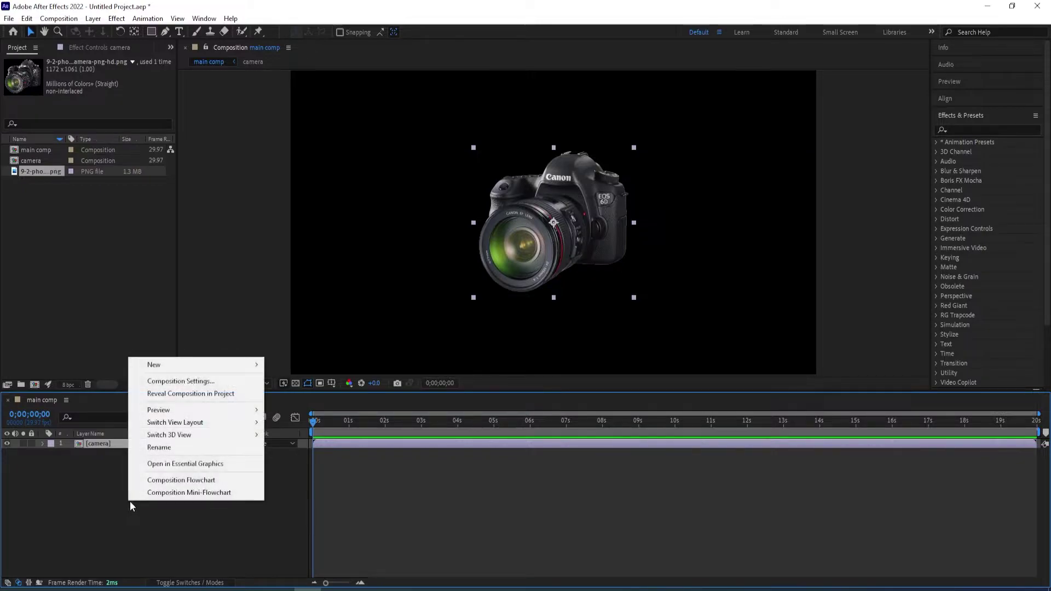
mouse_move(263, 366)
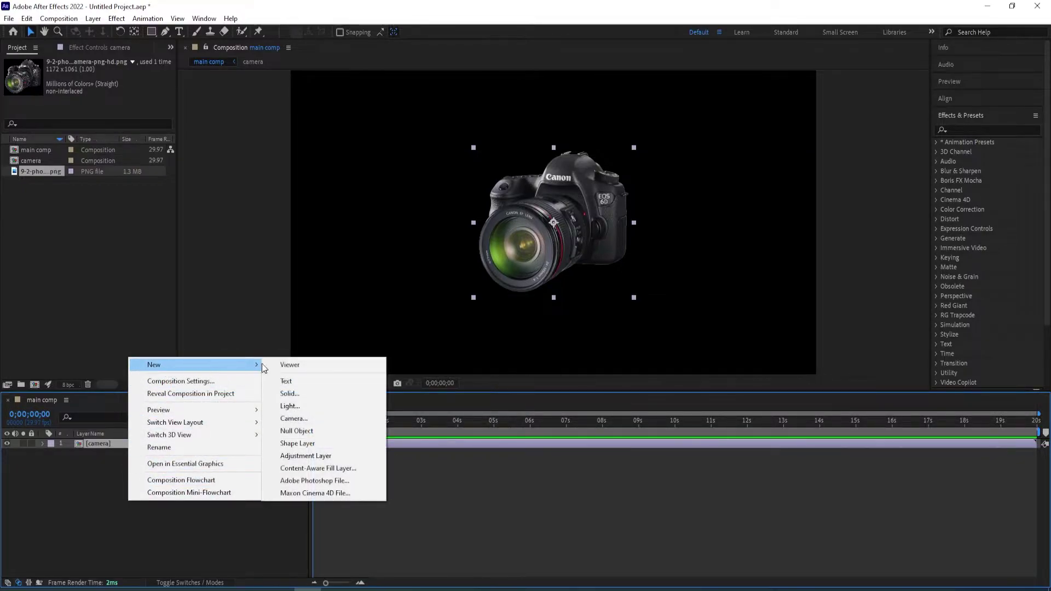
click(290, 393)
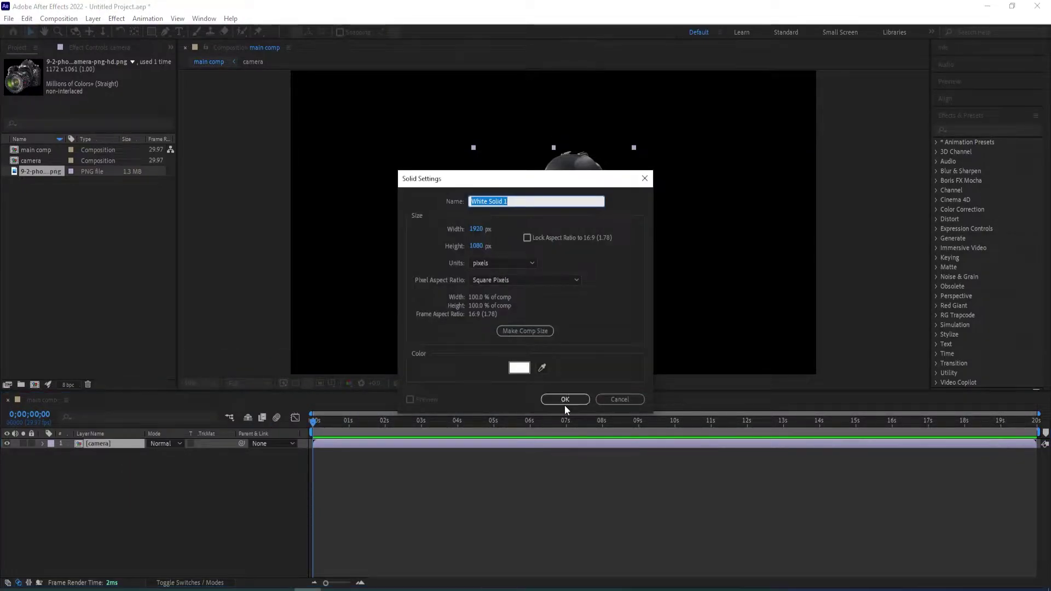
click(566, 400)
- Find the Roughen Edges effect and apply it to the white solid
click(978, 130)
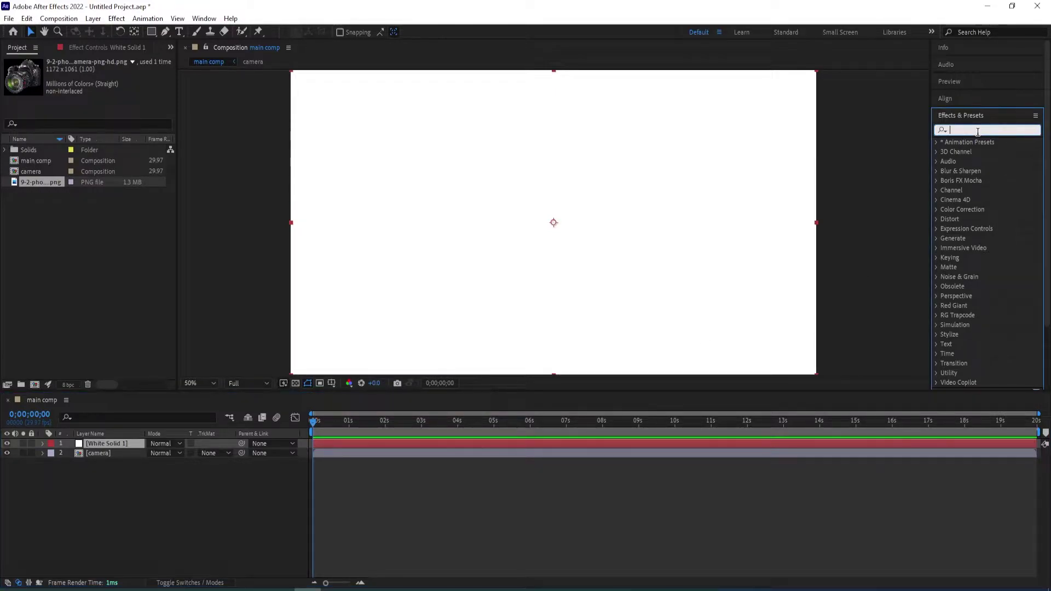
text(roughe)
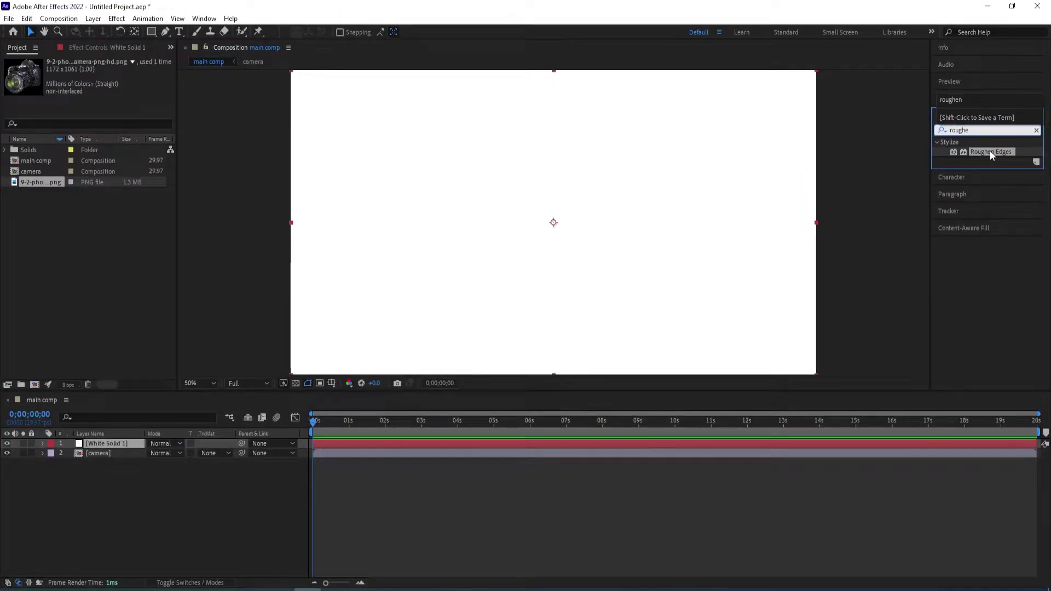
double_click(990, 152)
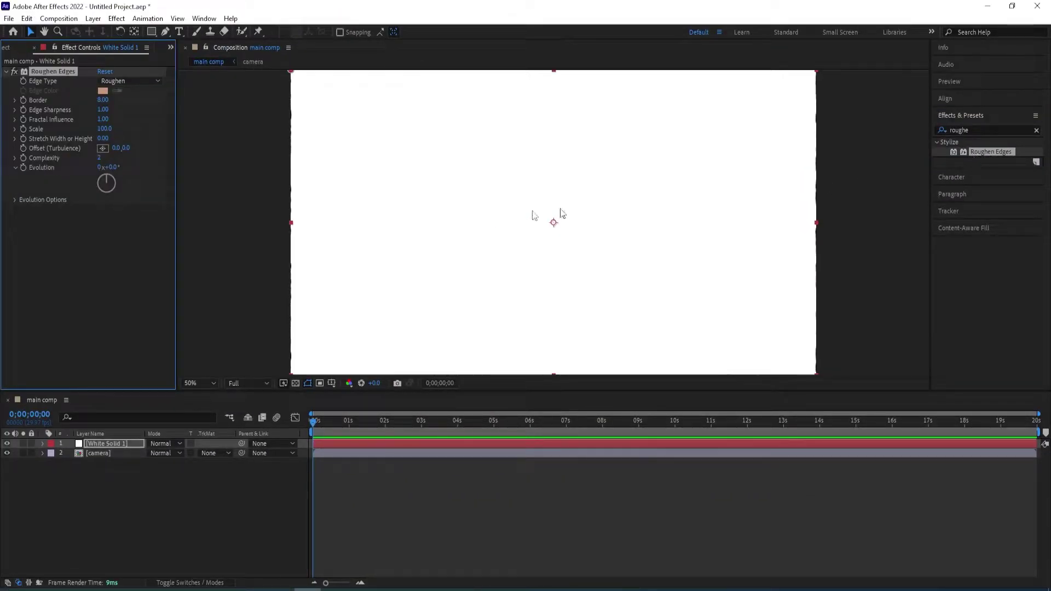
- Set the Roughen Edges border to 500 and its edge sharpness to 10
click(103, 100)
text(500)
key(Return)
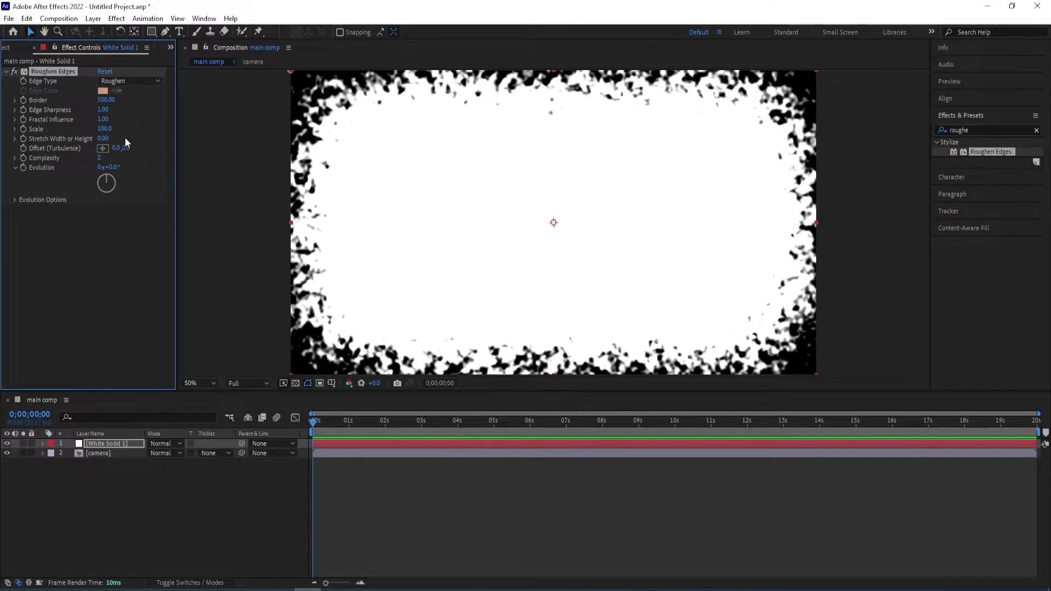
click(104, 109)
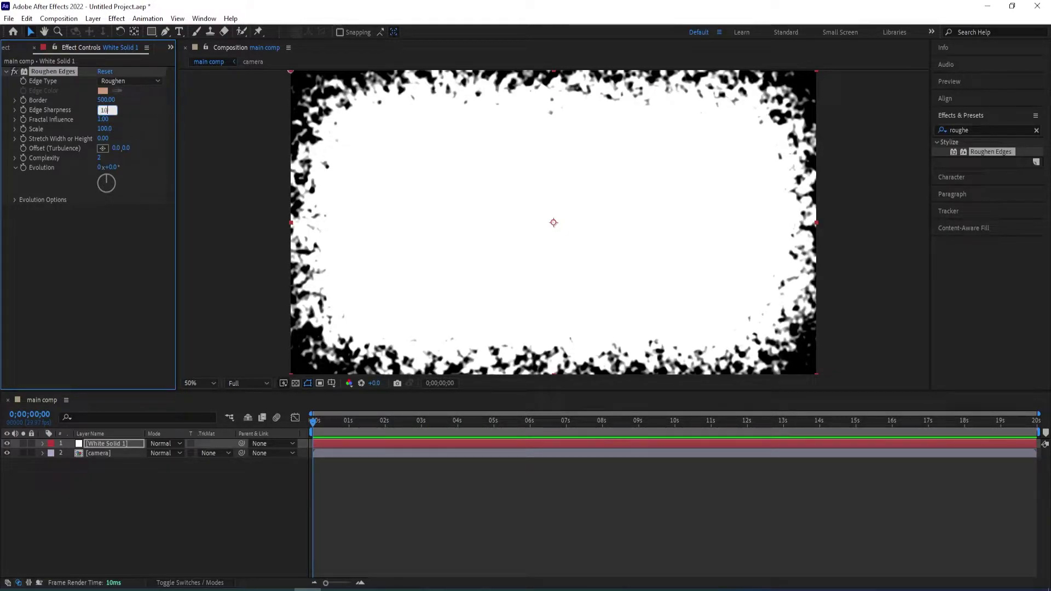
text(10)
key(Return)
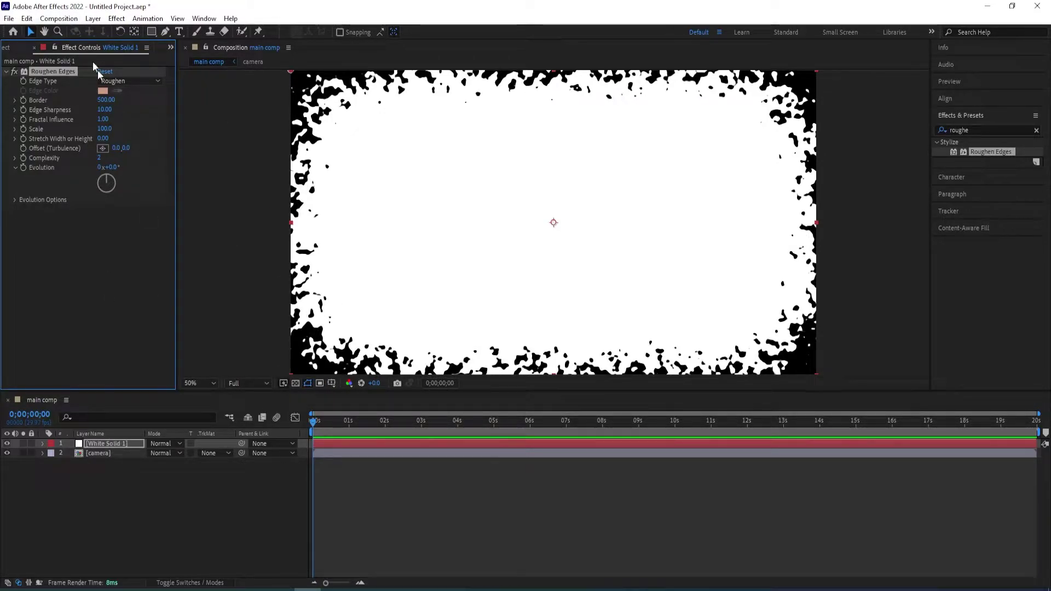
- Rename the white solid layer as "matte"
click(124, 444)
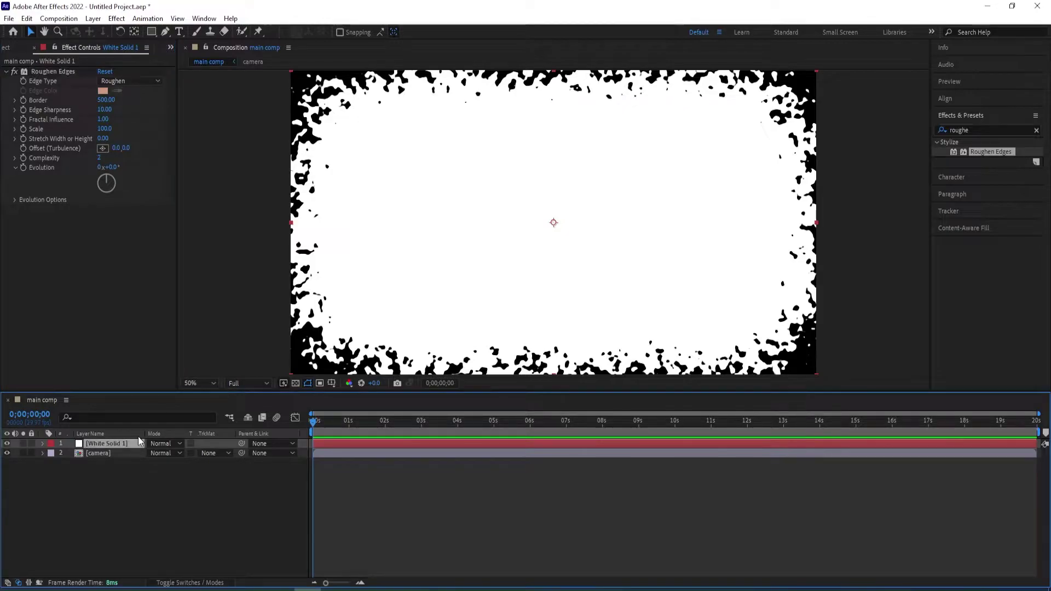
key(Return)
text(matte)
key(Return)
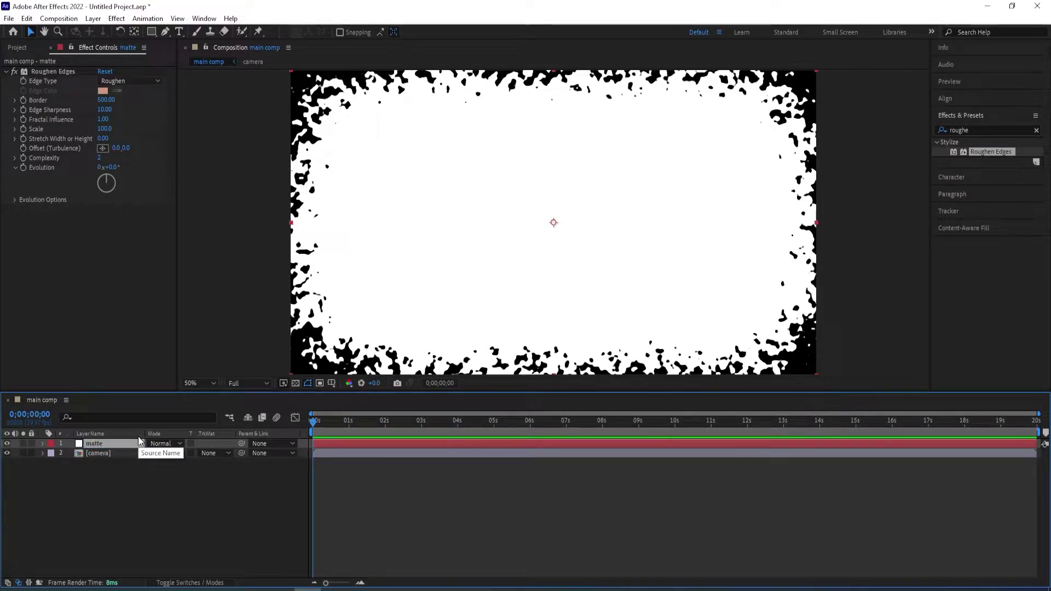
- Draw a narrow, tall rectangular mask on the matte layer, just outside the frame's left edge
click(154, 32)
key(comma)
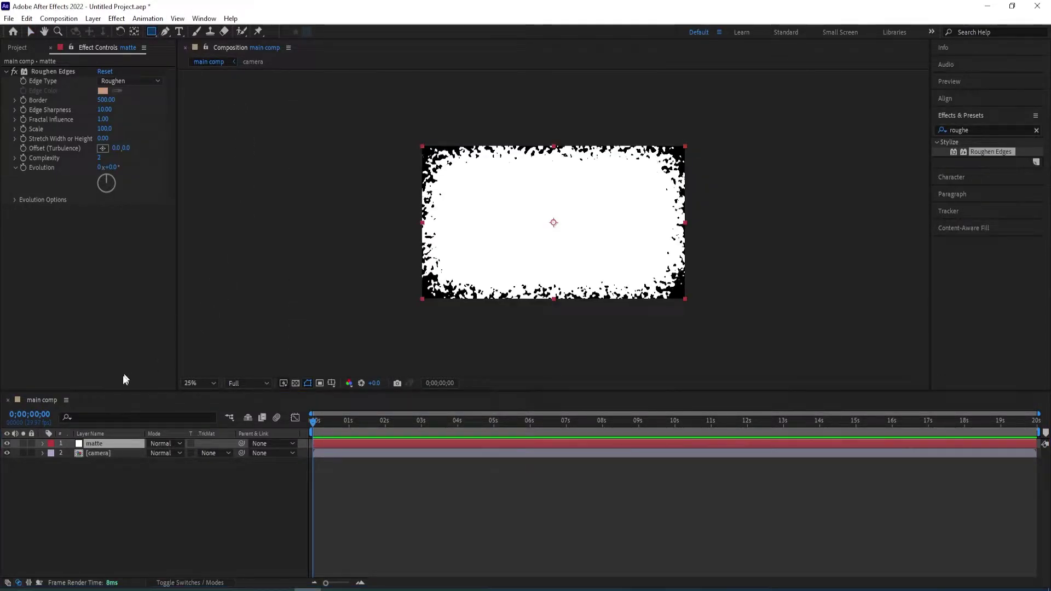
drag(380, 124, 404, 316)
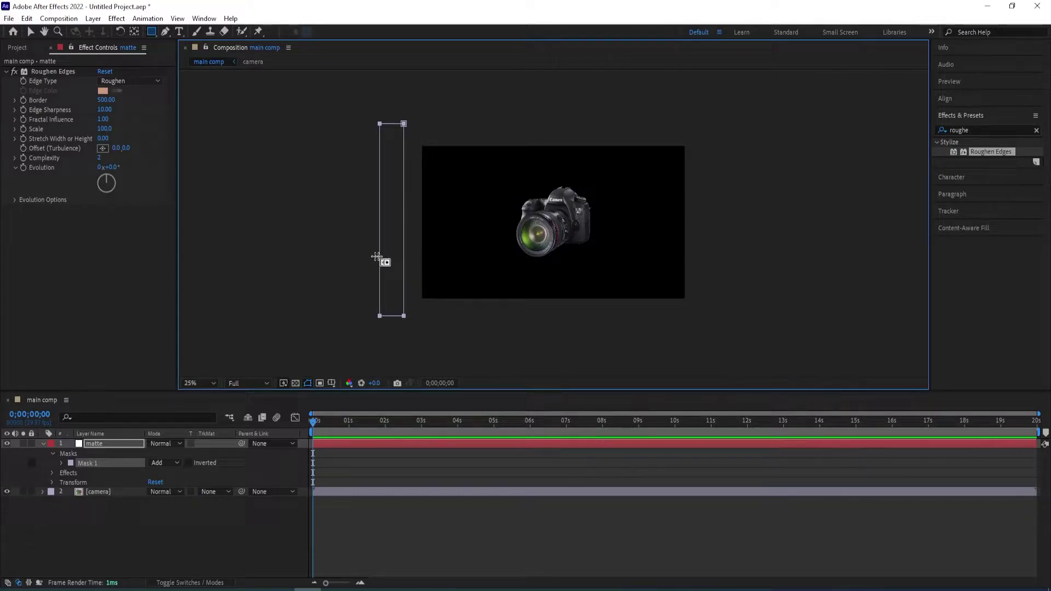
- Change the matte mask's outline color to bright yellow
click(70, 464)
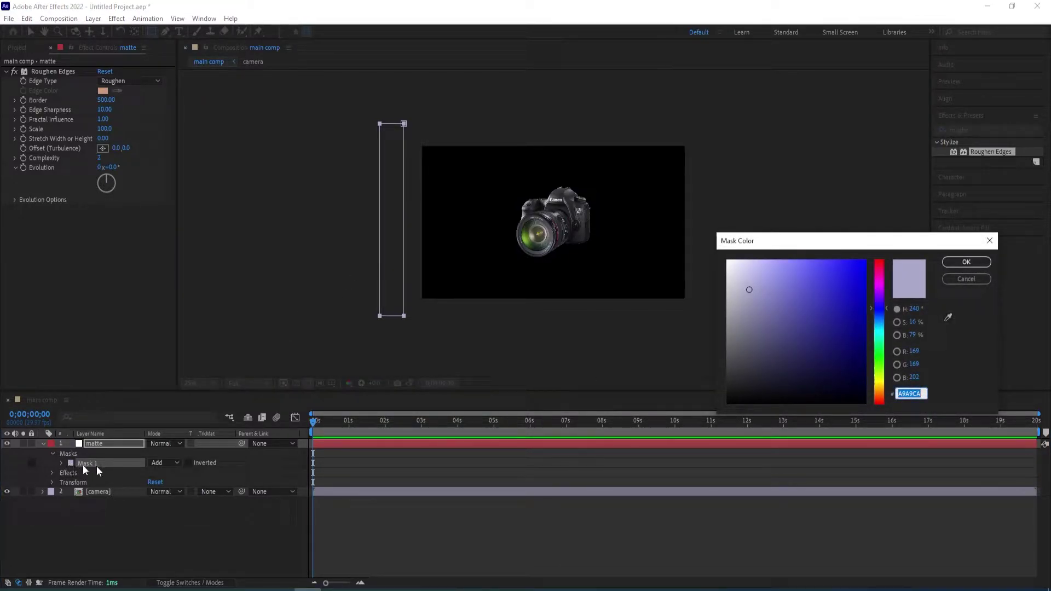
click(880, 329)
drag(880, 330, 880, 380)
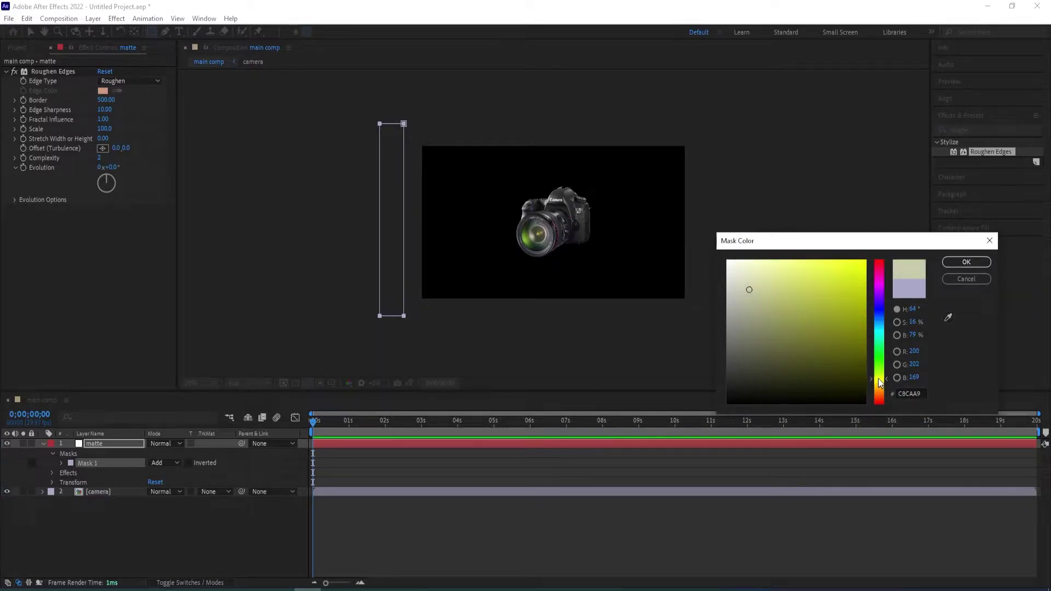
click(865, 261)
click(966, 262)
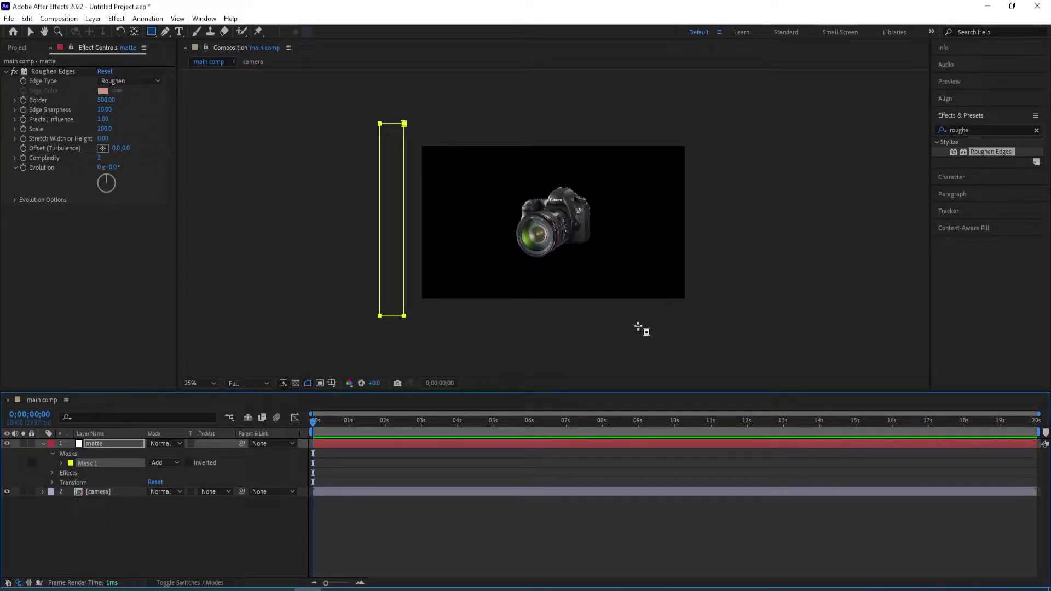
- Expand the matte layer's mask properties and set a Mask Path keyframe at 0 seconds
click(88, 444)
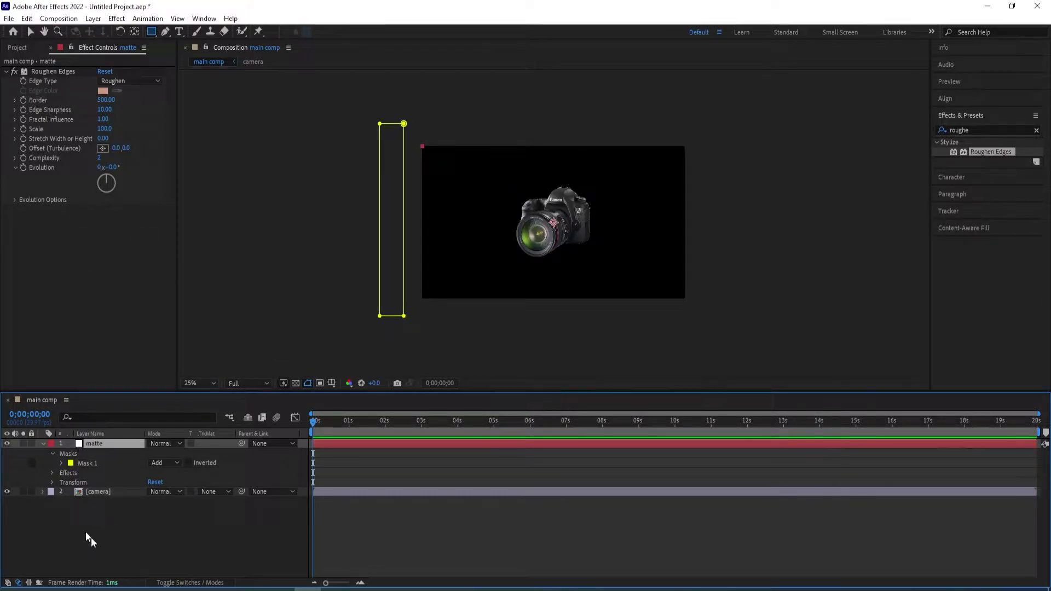
click(61, 464)
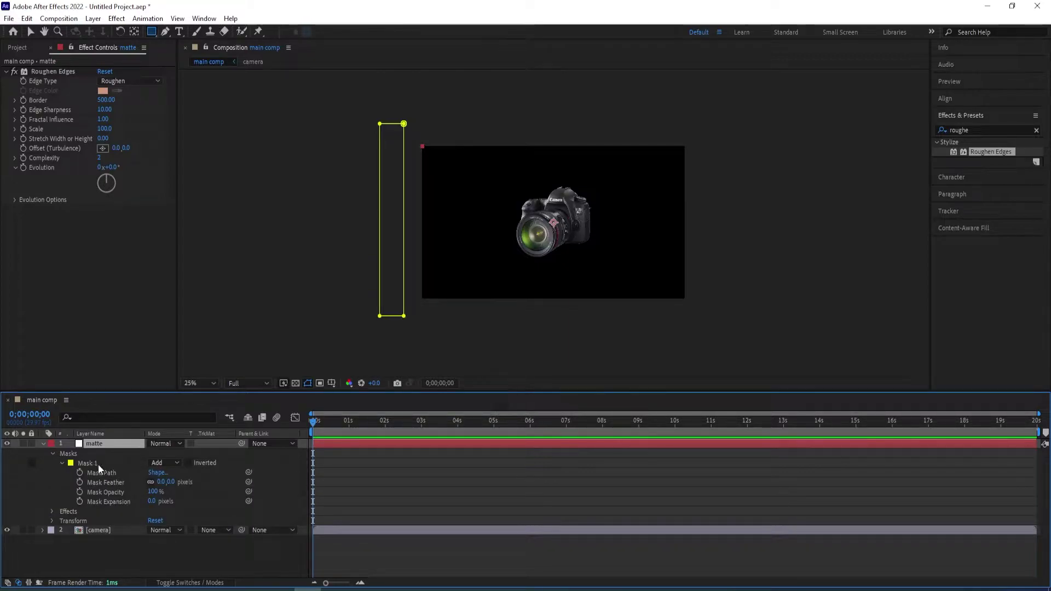
click(80, 473)
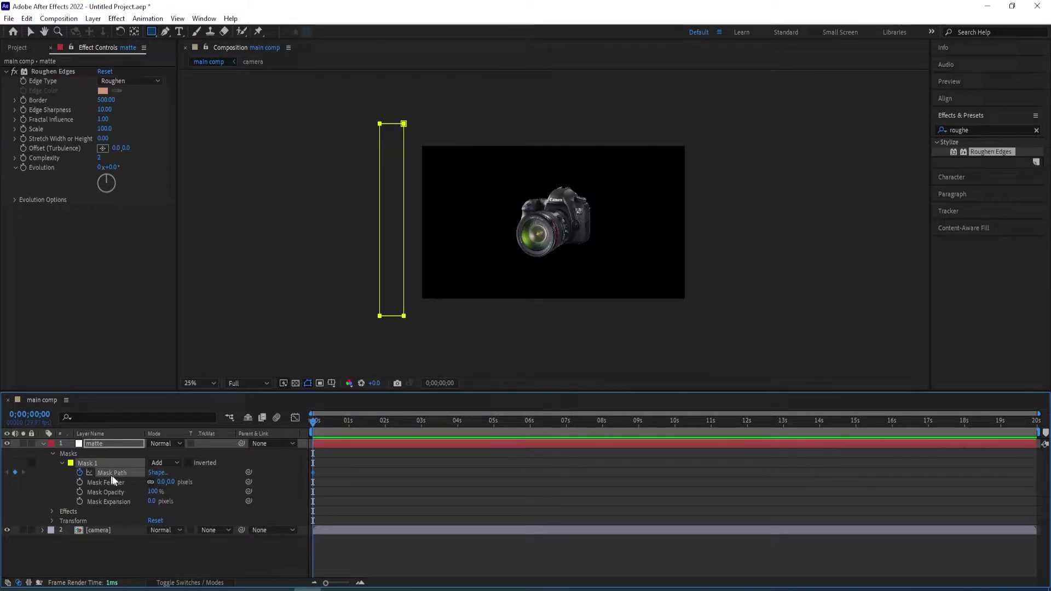
- At 0;00;04;20, stretch the mask's right edge past the frame's right side to keyframe a full reveal
key(Page_Down)
key(Page_Down)
key(Page_Down)
drag(462, 433, 484, 436)
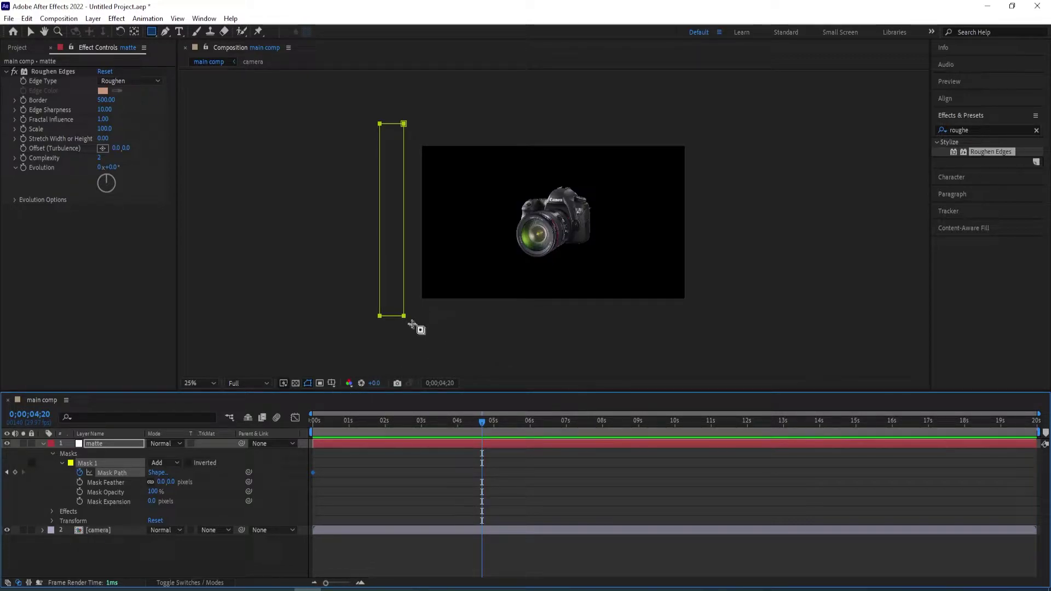
click(29, 36)
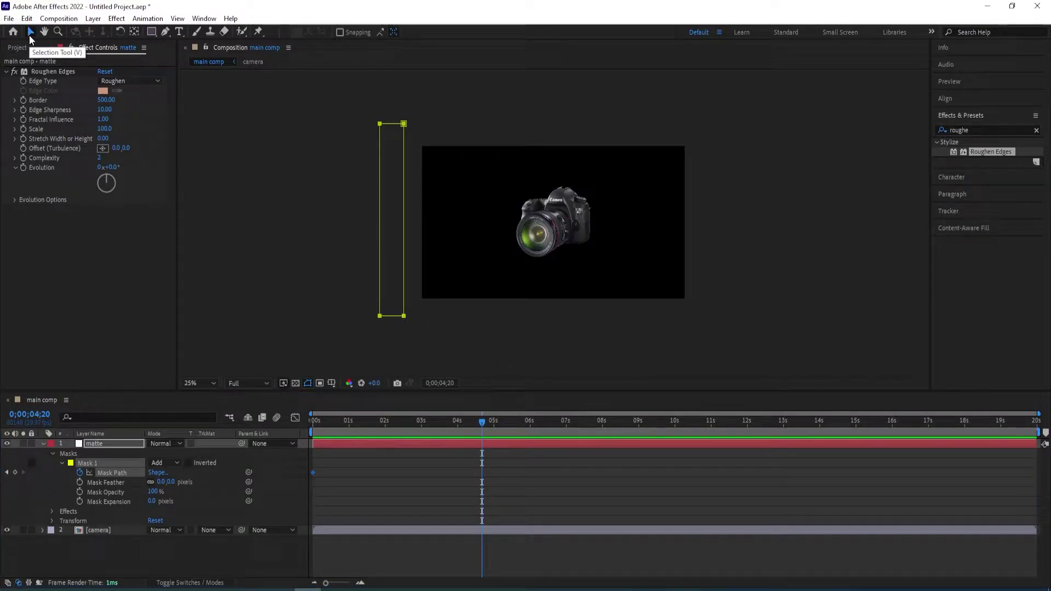
drag(401, 114, 414, 326)
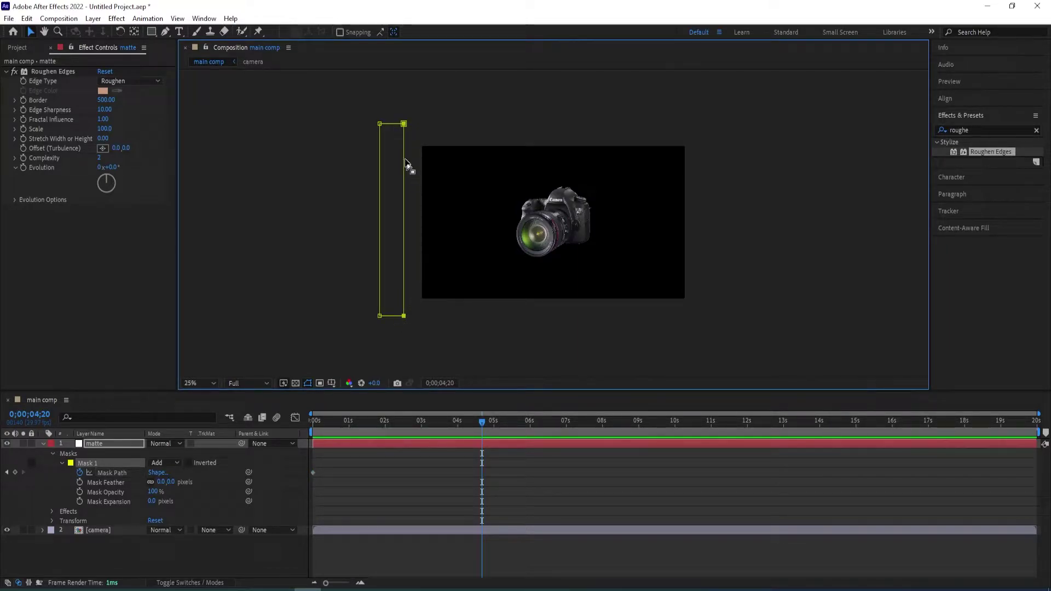
drag(406, 127, 696, 147)
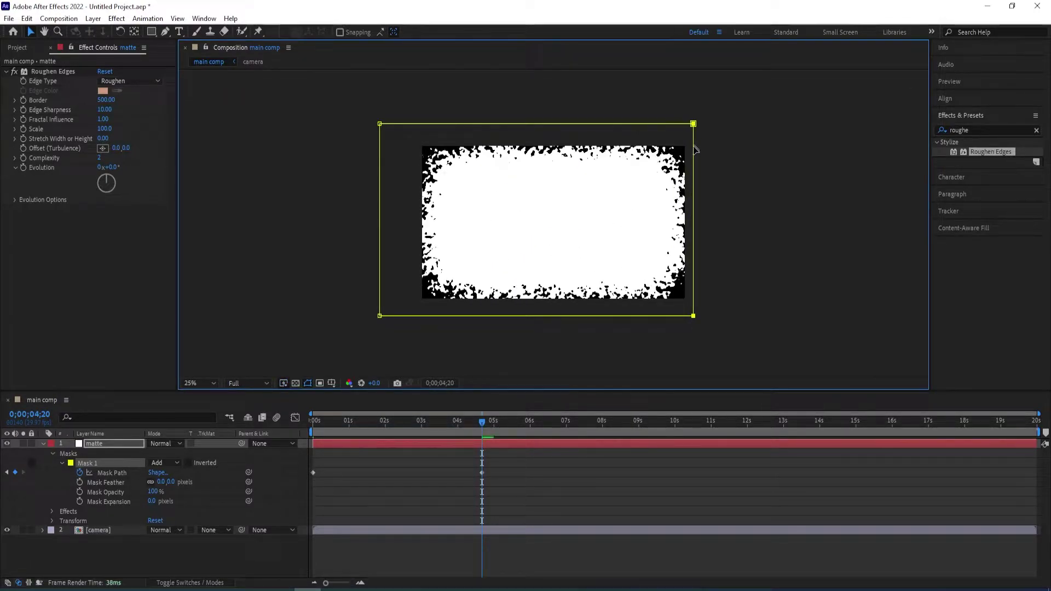
- Set the matte layer's mask feather to 50 pixels
click(109, 483)
click(163, 483)
text(50)
key(Return)
- Preview the mask animation from the beginning and move the current time to 0;00;02;14
drag(481, 423, 311, 452)
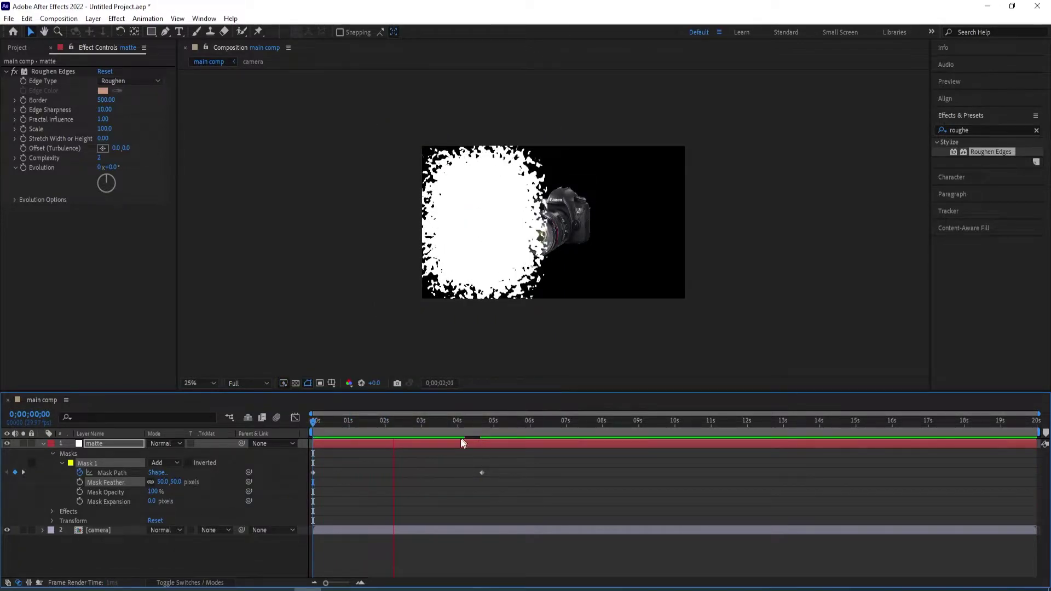
click(413, 426)
drag(413, 426, 402, 426)
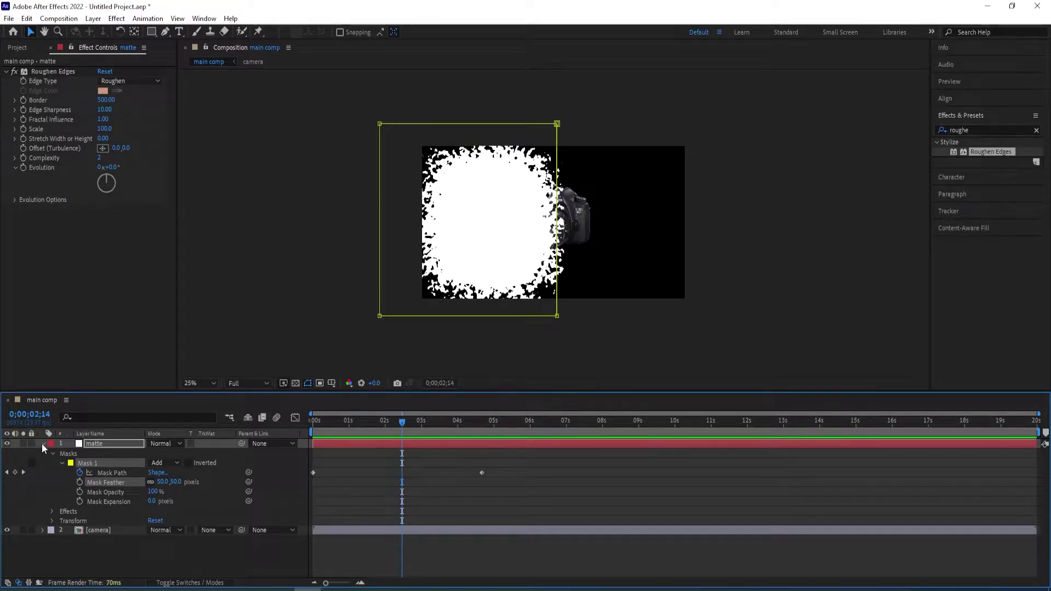
- Find the Mosaic effect and apply it to the matte layer at 0;00;03;21
drag(399, 422, 448, 424)
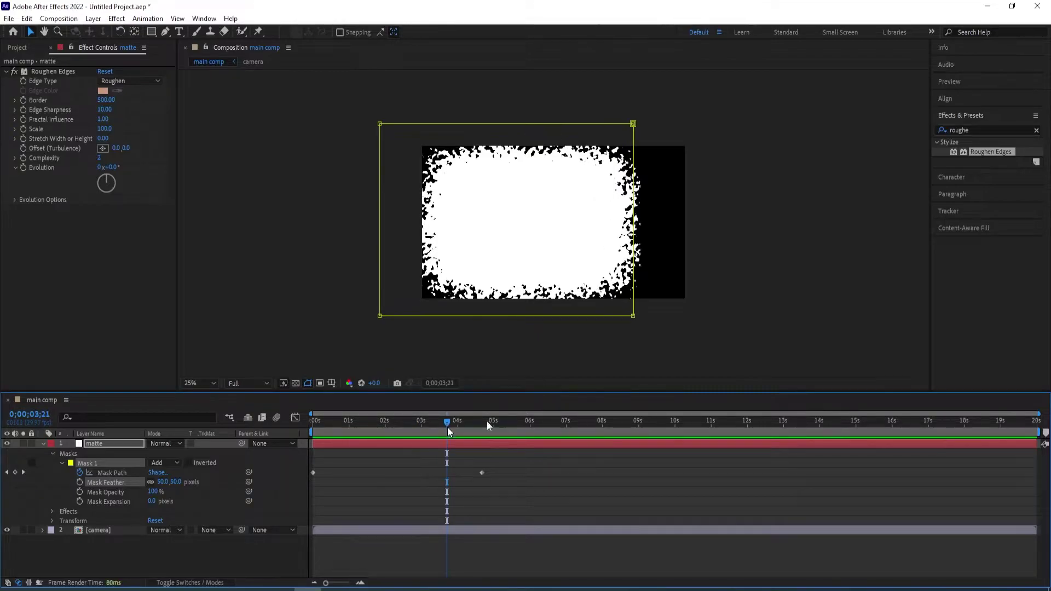
double_click(980, 130)
text(m)
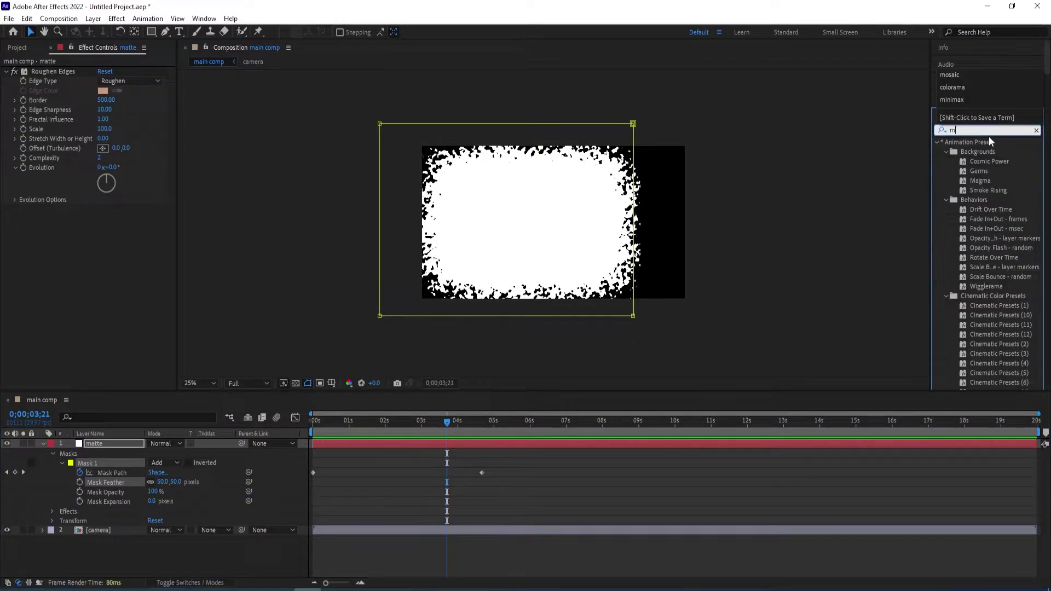
text(osaic)
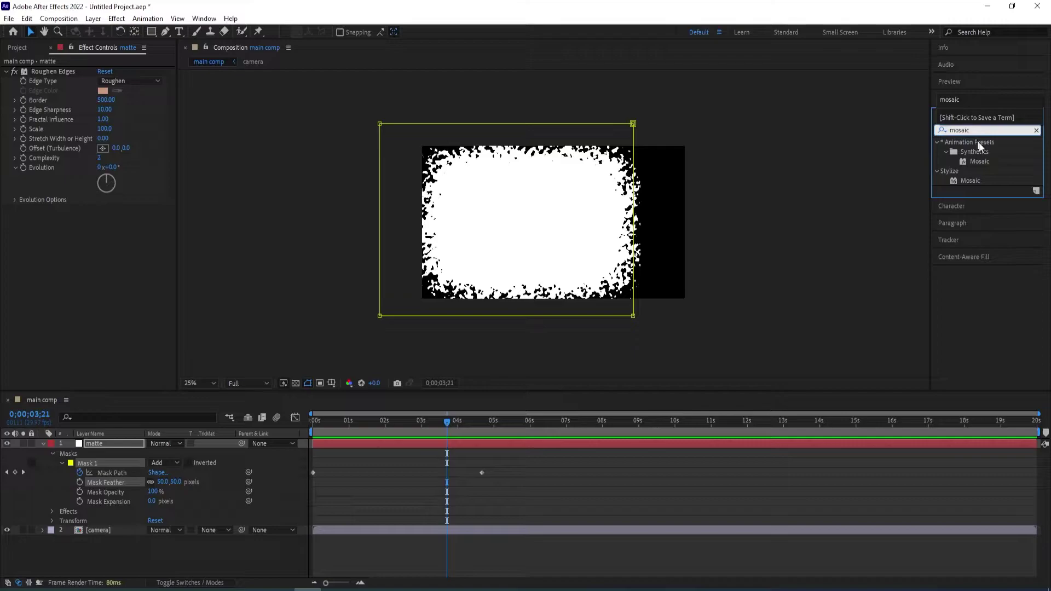
click(958, 175)
double_click(970, 181)
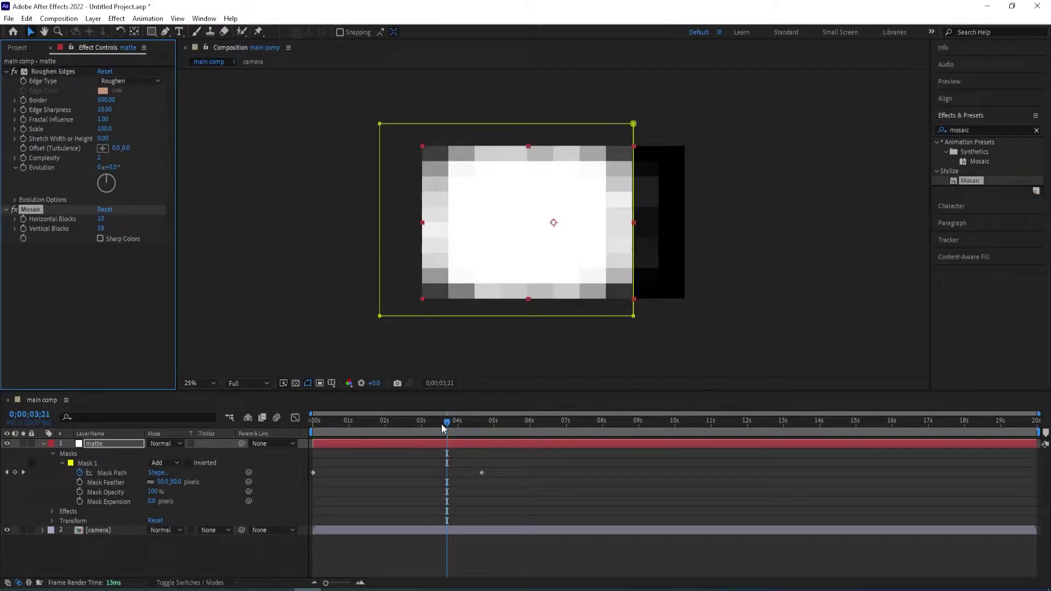
- Set the matte's Mosaic effect to 50 horizontal and 25 vertical blocks, then scrub back to check the blocky edge
drag(442, 424, 482, 424)
click(102, 220)
text(50)
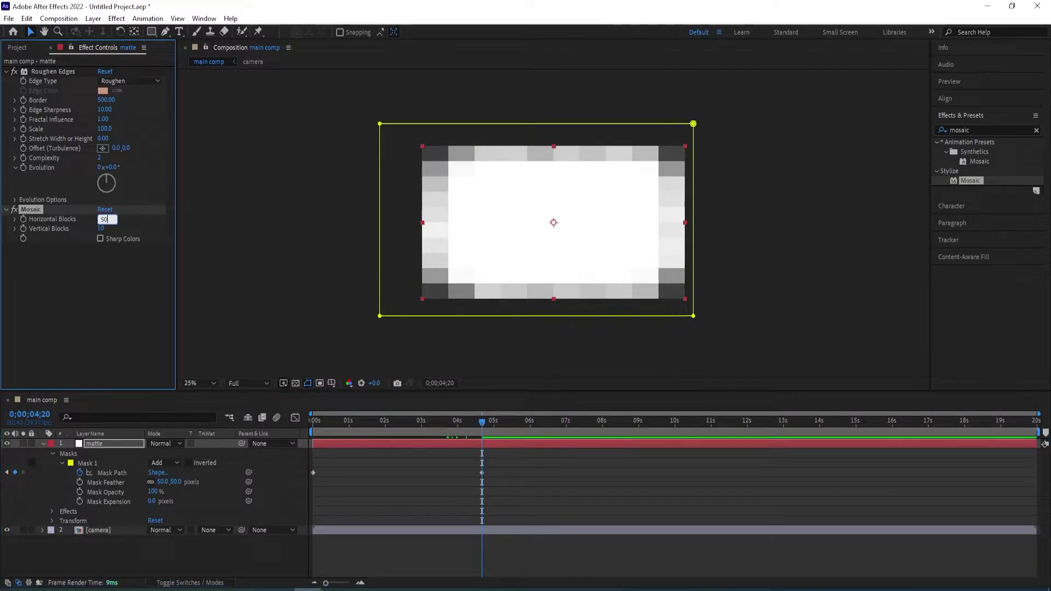
click(98, 228)
text(25)
key(Return)
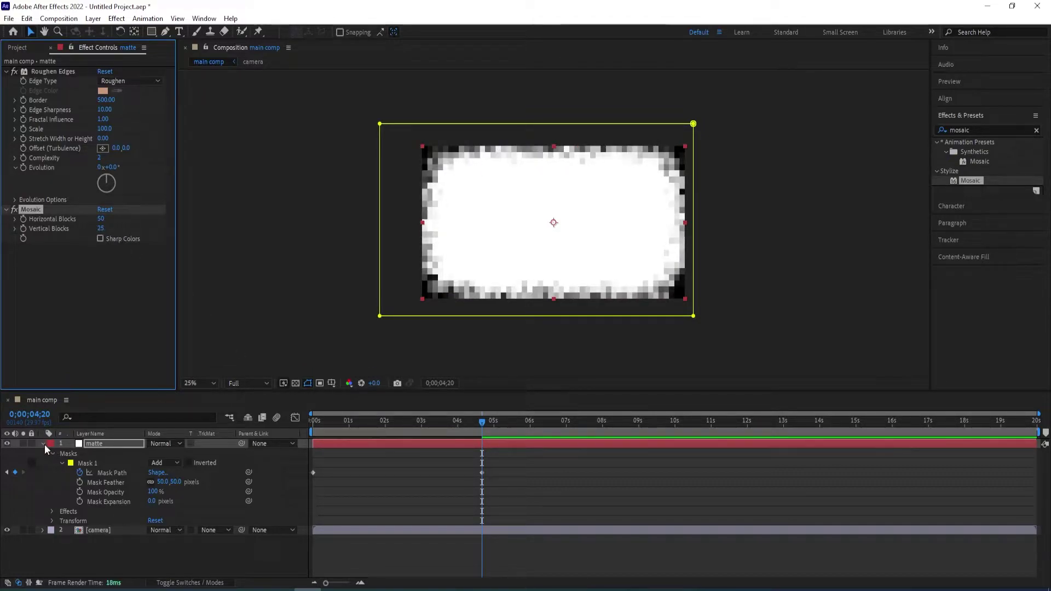
drag(482, 424, 432, 431)
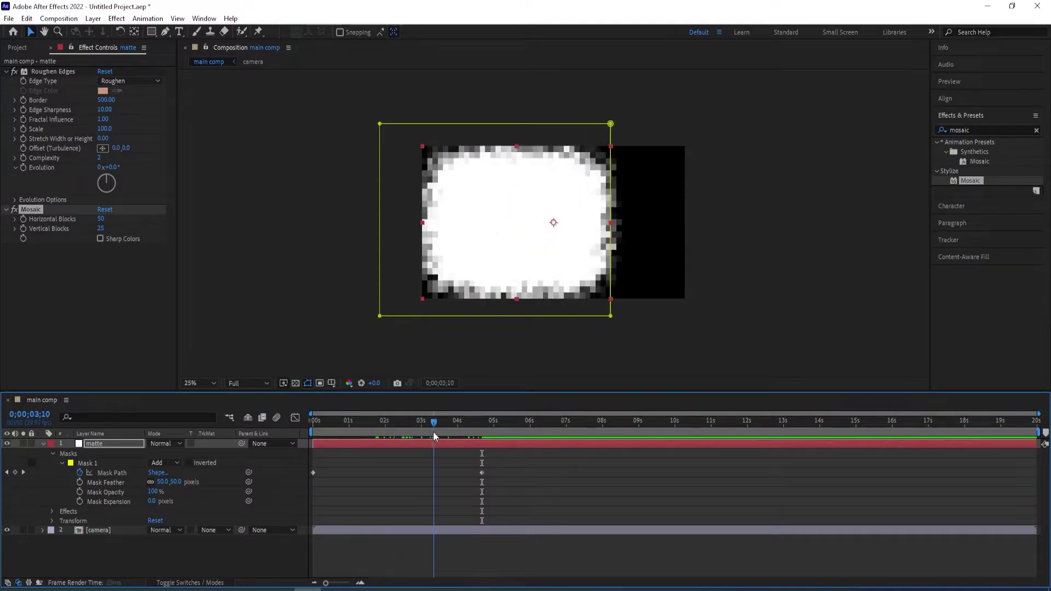
- Set the camera layer's track matte to Alpha Matte "matte" and preview the reveal from the beginning
click(43, 444)
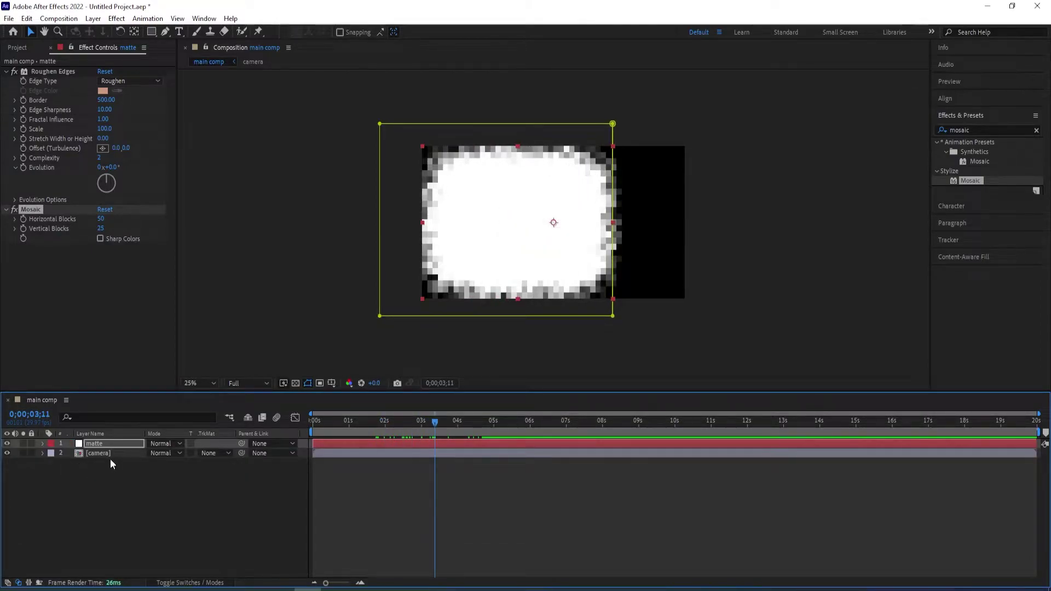
click(110, 454)
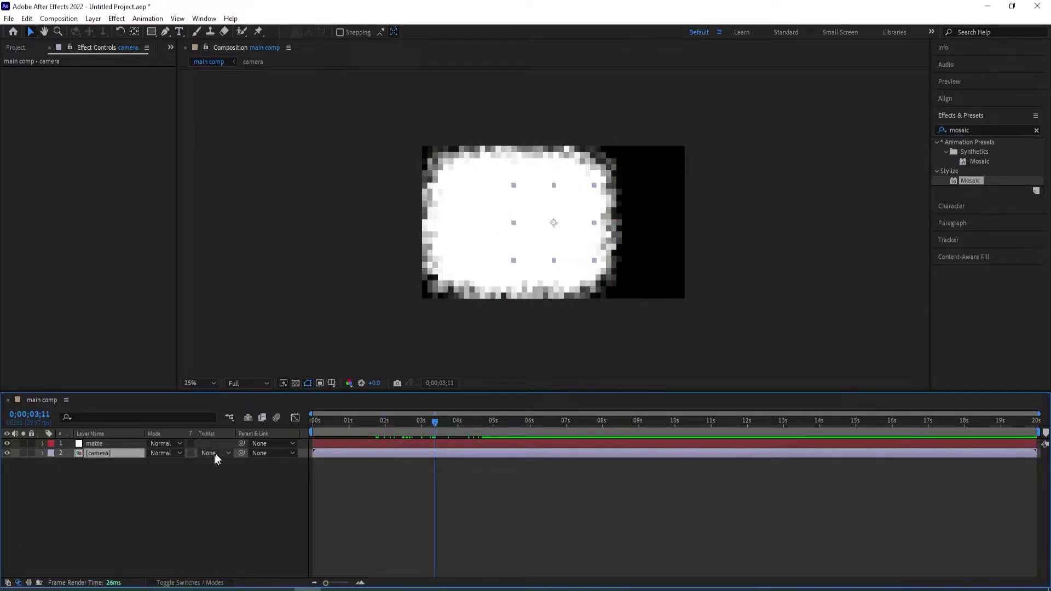
click(216, 453)
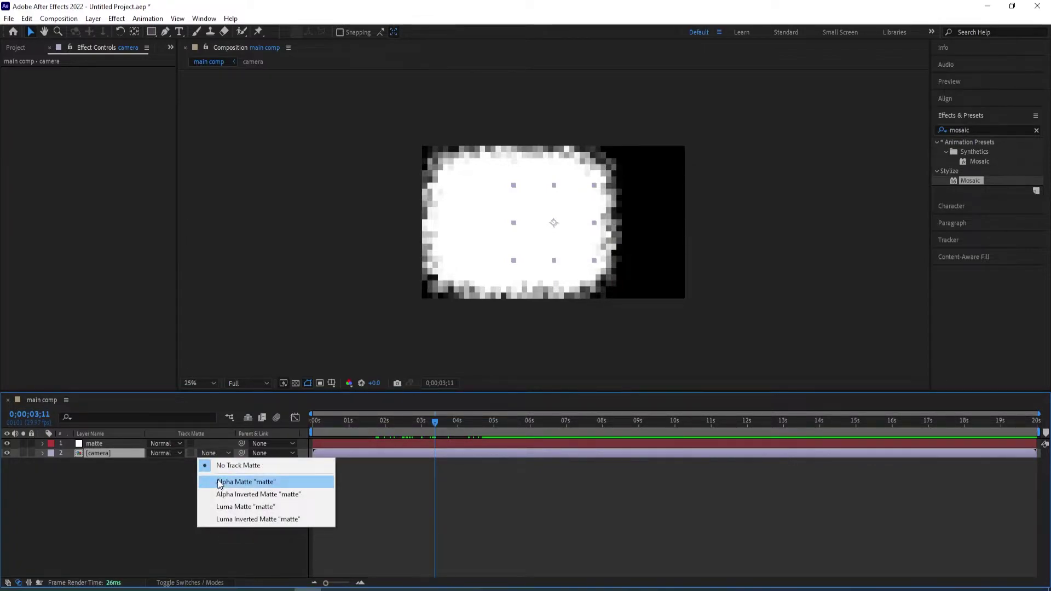
click(176, 468)
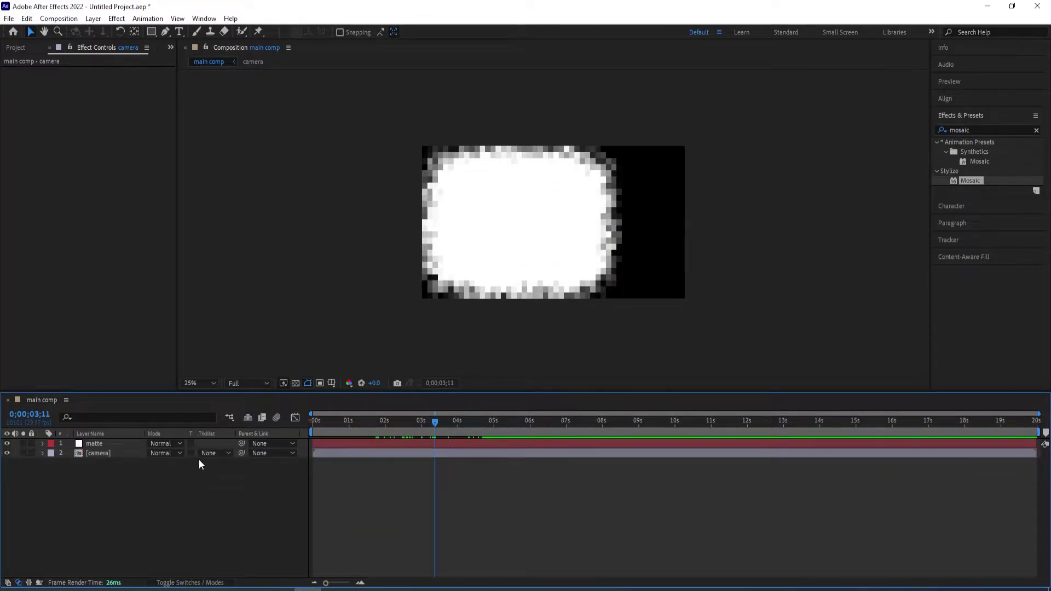
key(F4)
key(F4)
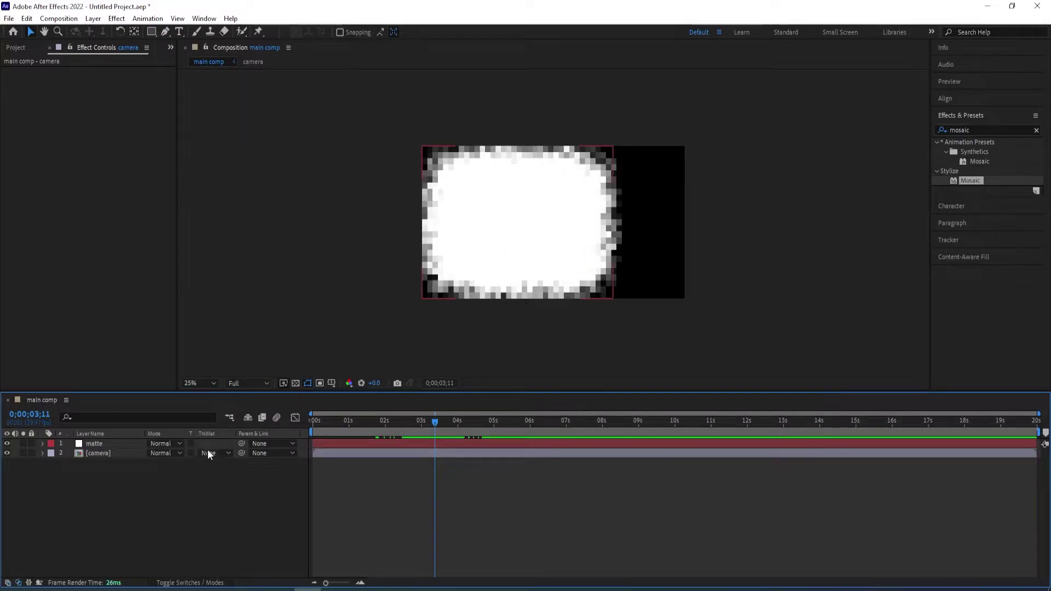
click(212, 454)
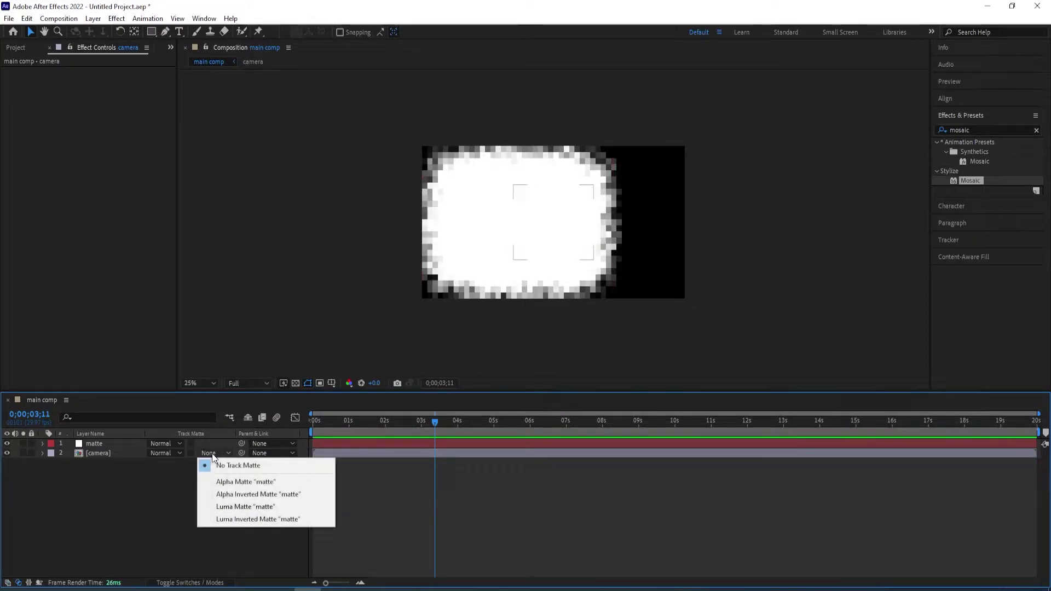
click(221, 483)
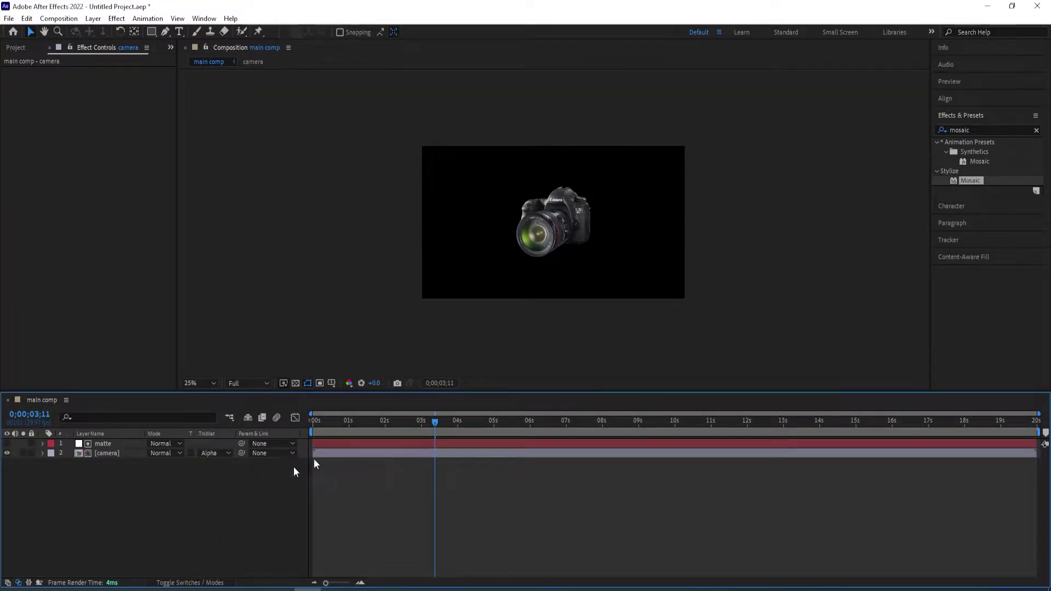
drag(440, 426, 315, 444)
key(space)
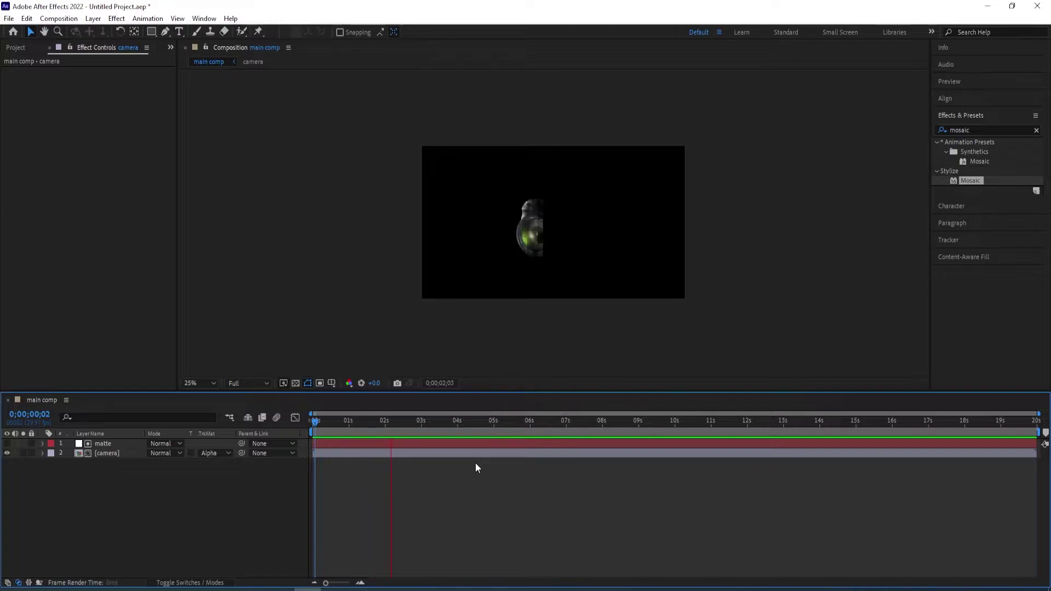
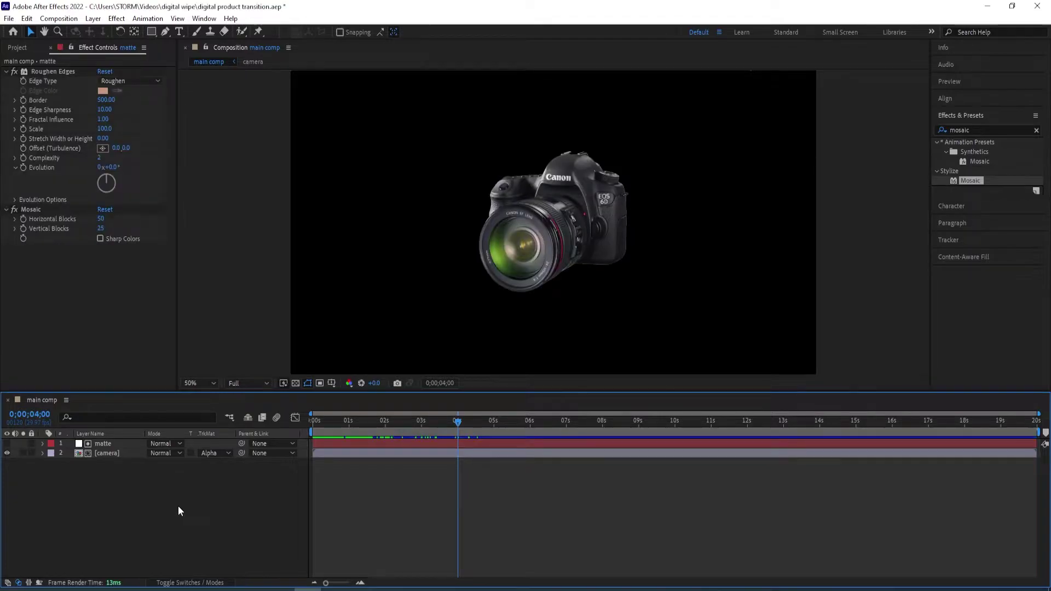
- Change the label color of both the matte and camera layers to orange
click(108, 454)
shift+click(110, 443)
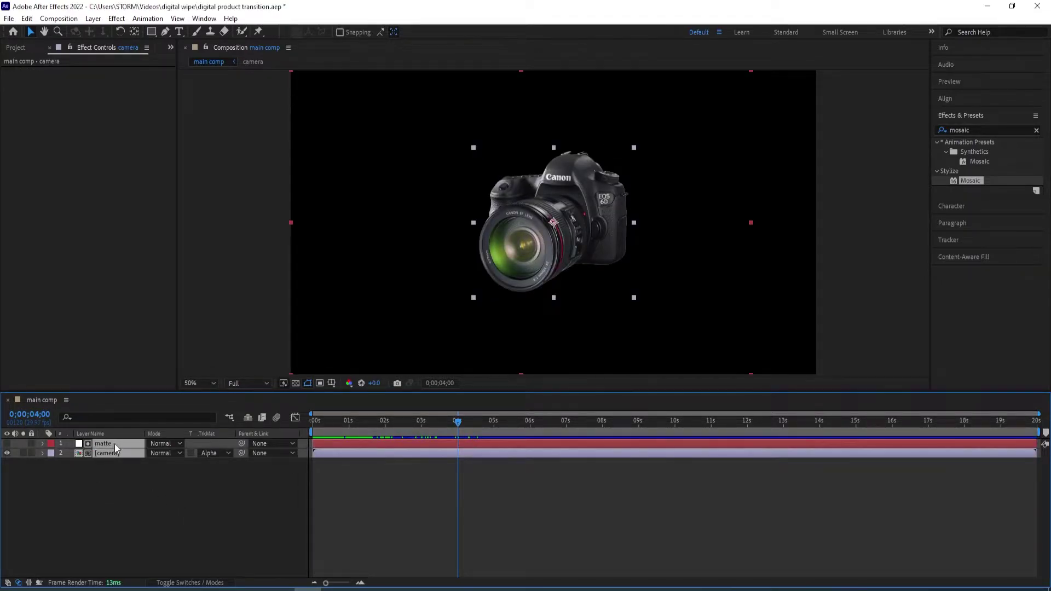
click(52, 454)
click(87, 392)
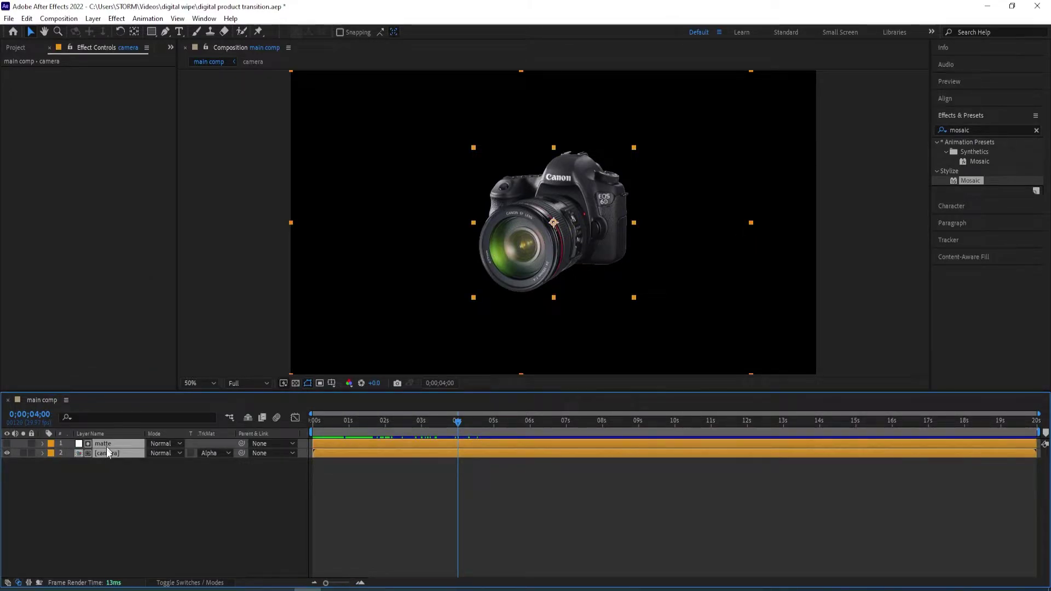
- Duplicate the matte and camera layers together and label the duplicates green
key(ctrl+d)
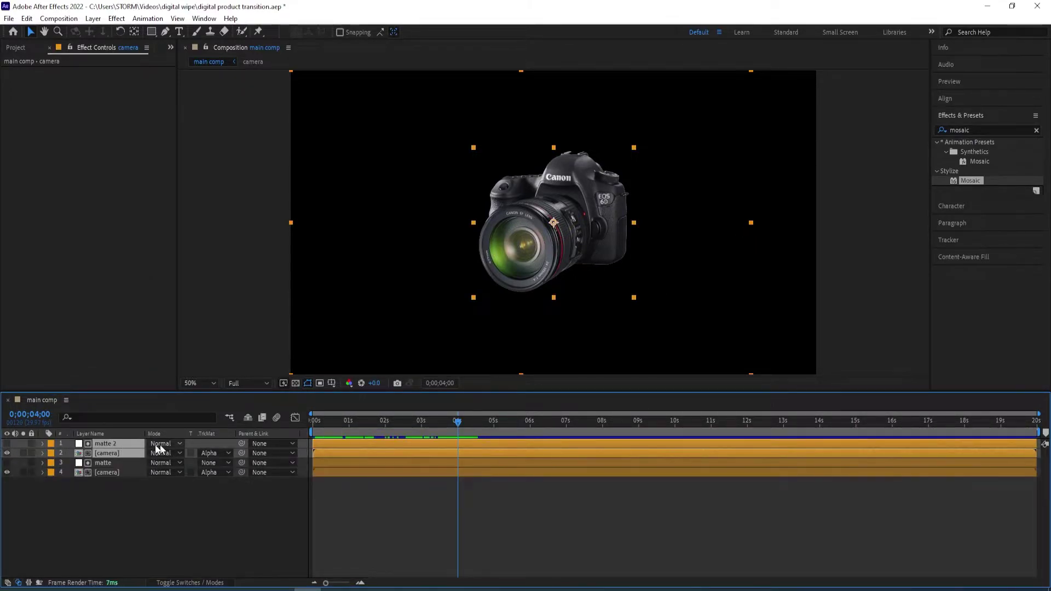
click(50, 444)
click(85, 361)
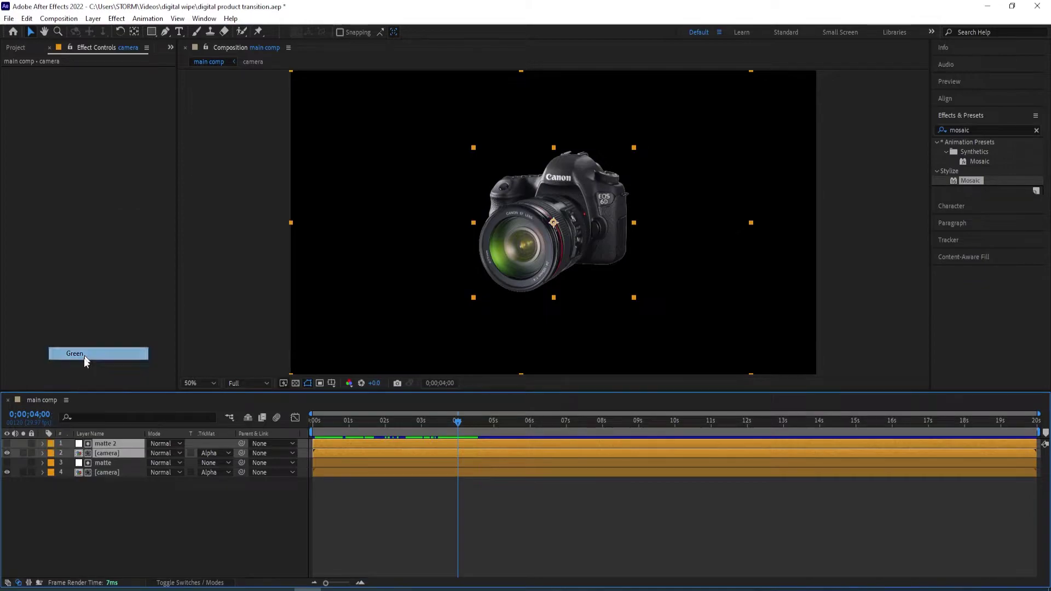
click(154, 513)
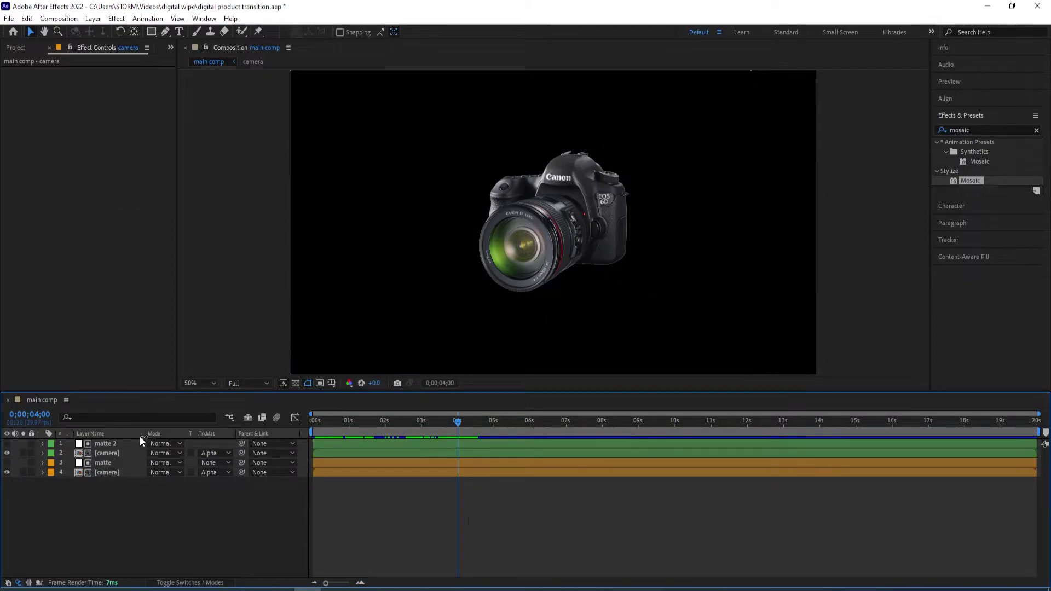
- Rename the green duplicate layers as "camera copy" and "matte copy"
click(116, 454)
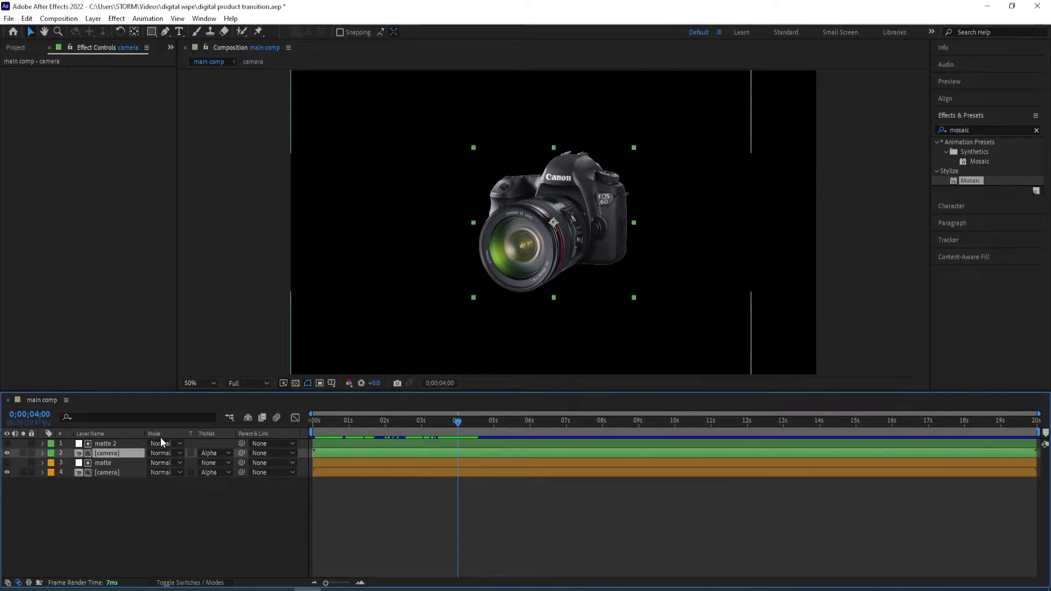
key(Return)
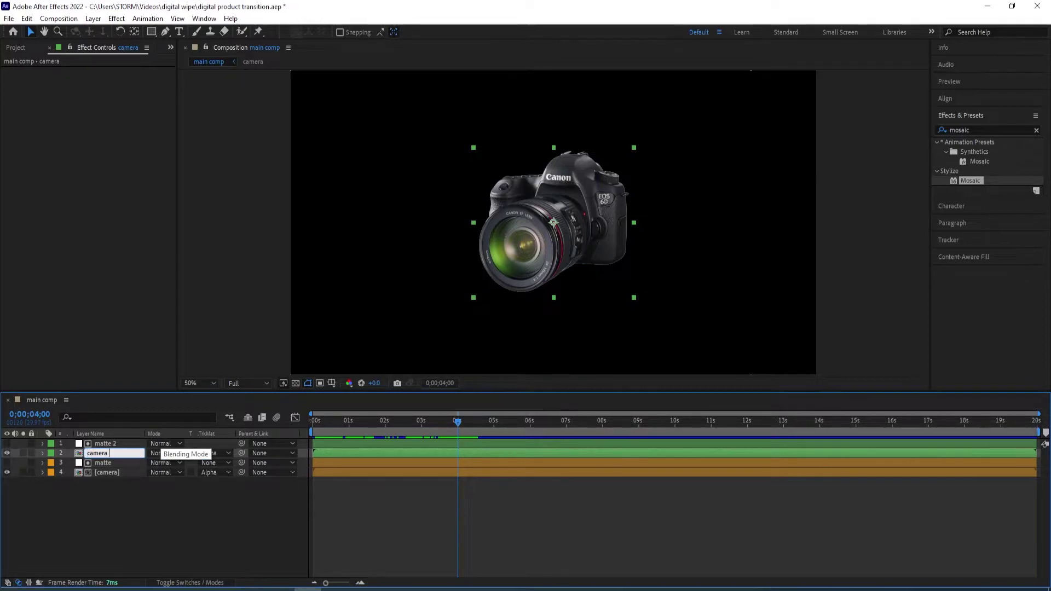
text(copy)
key(Return)
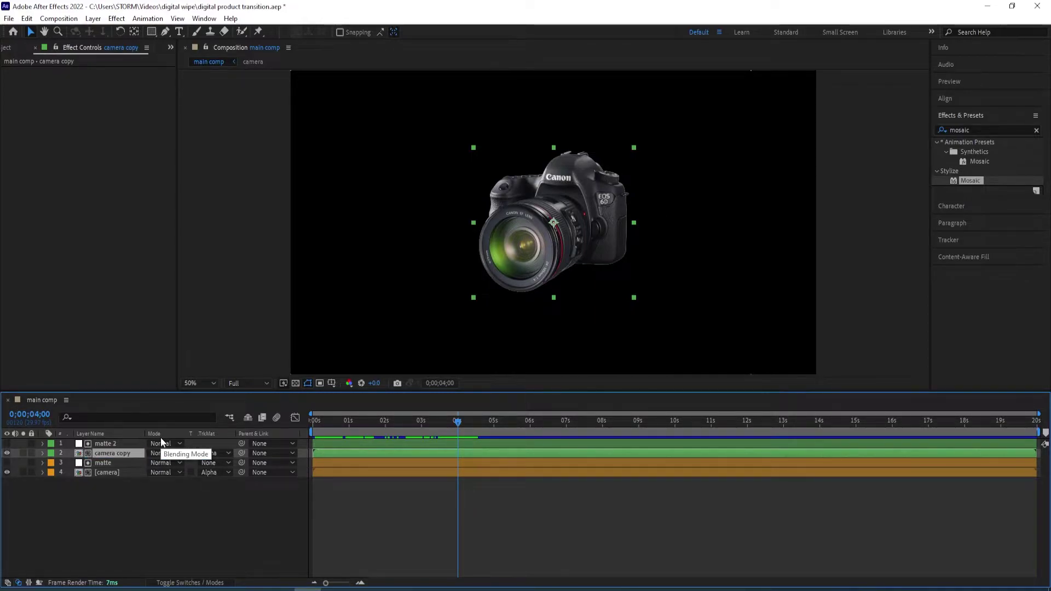
click(122, 445)
key(Return)
text(matte copy)
key(Return)
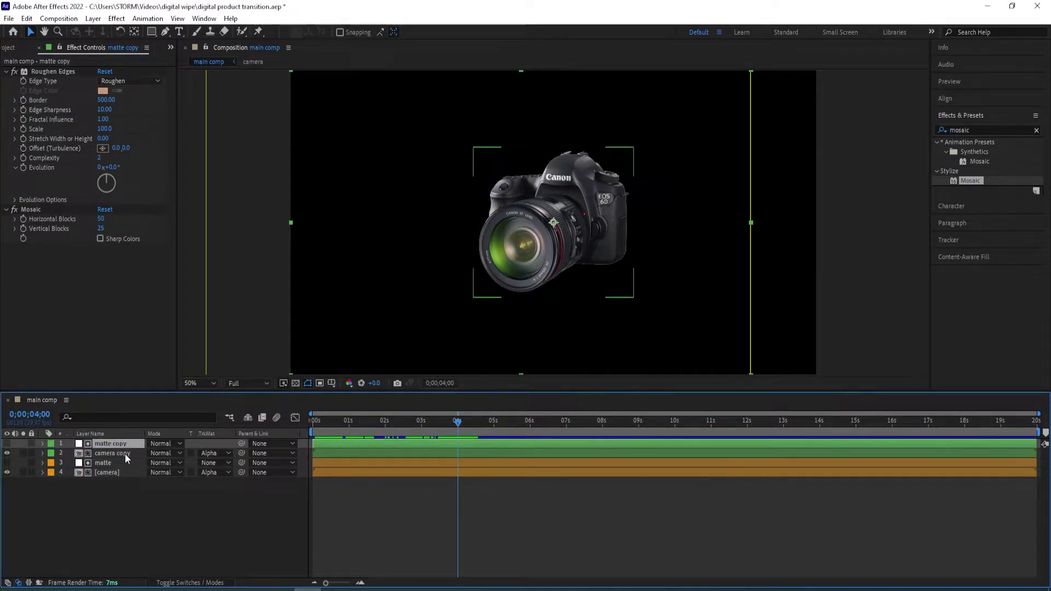
- Apply the Fill effect to the camera copy layer and set its color to white (FFFFFF)
click(125, 454)
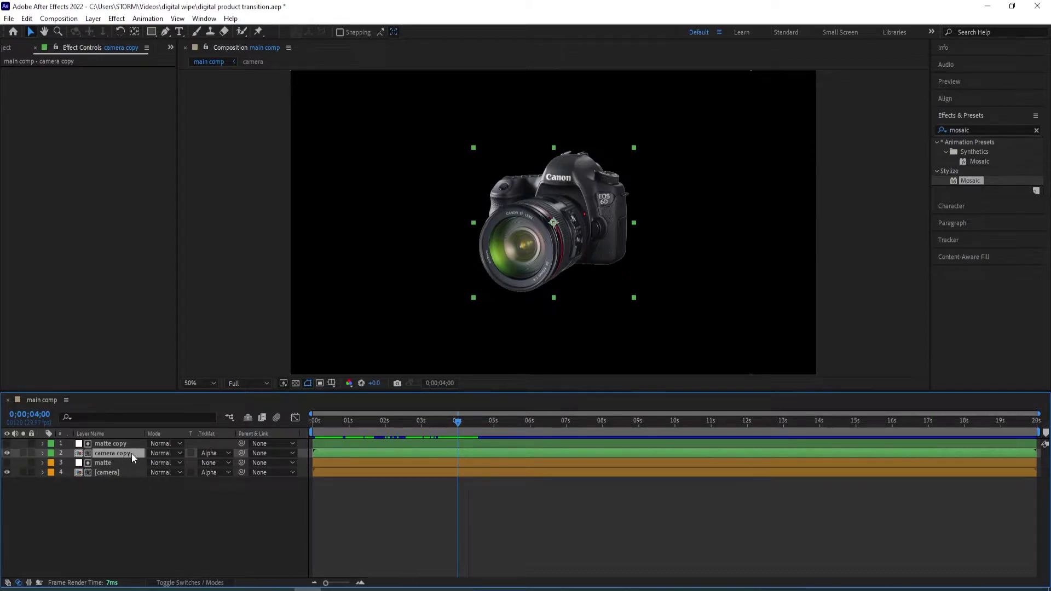
click(980, 130)
text(fill)
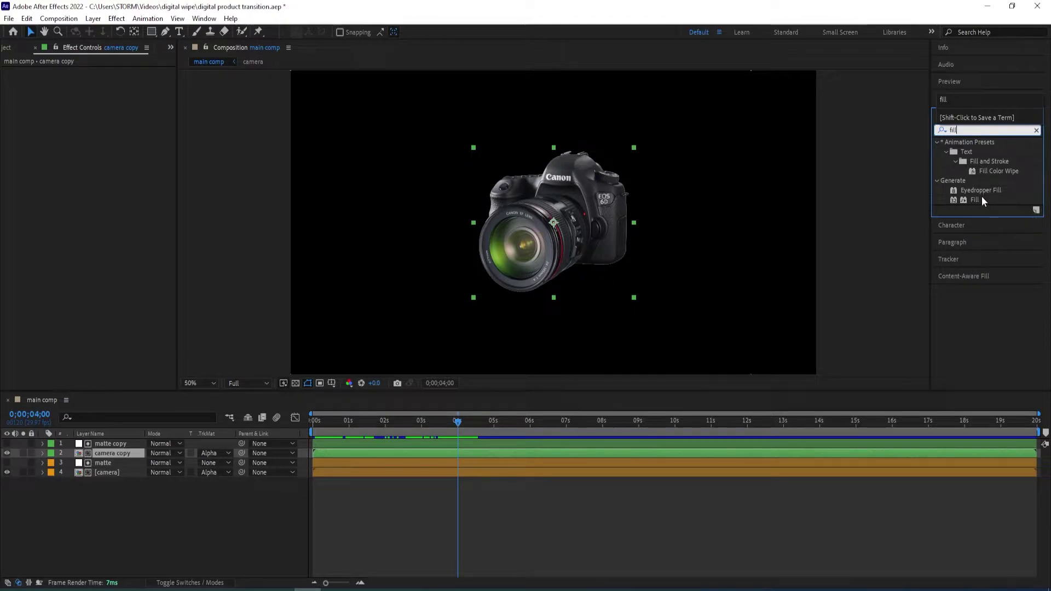
double_click(981, 200)
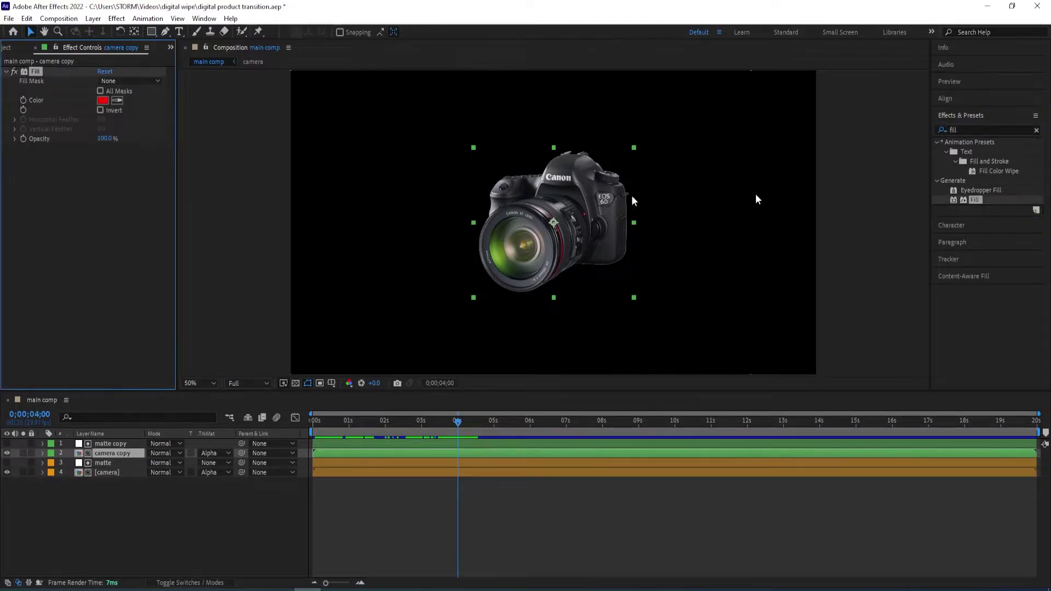
click(103, 102)
drag(743, 281, 728, 261)
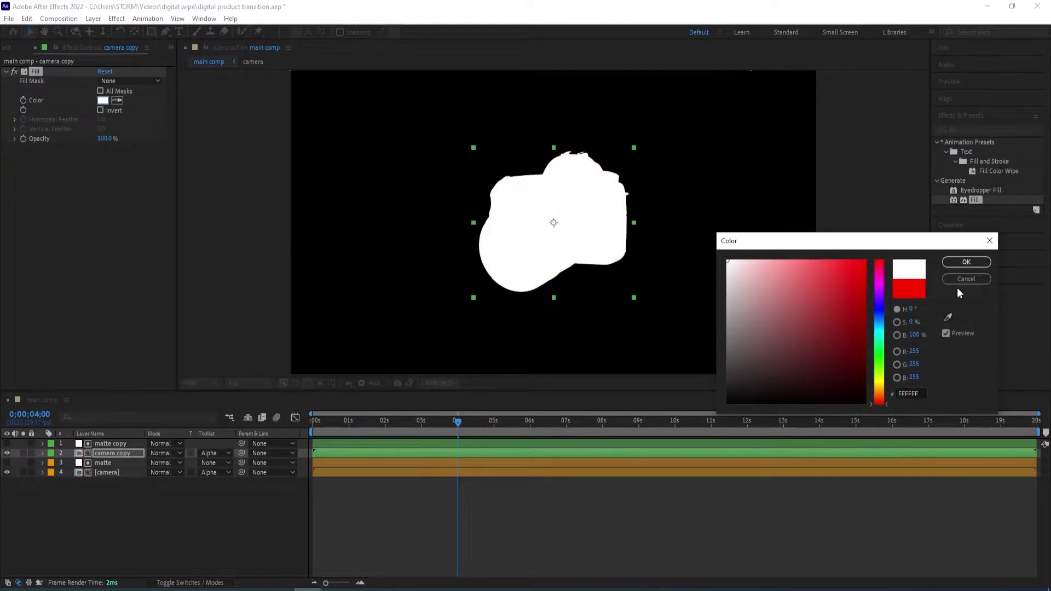
click(967, 262)
- Pre-compose the matte copy and camera copy layers into a new composition named "effect"
shift+click(112, 443)
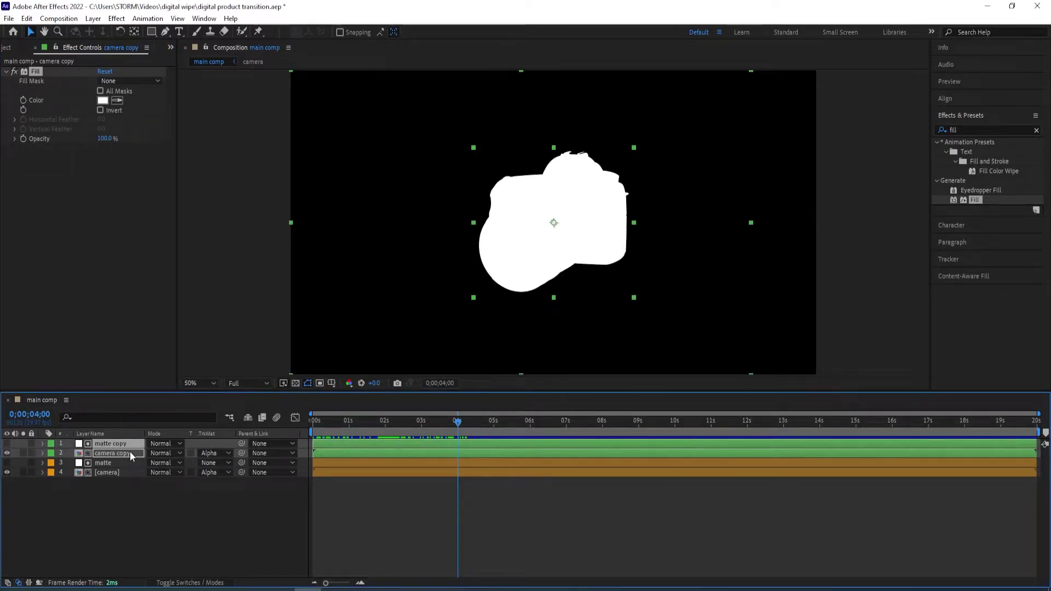
key(ctrl+shift+c)
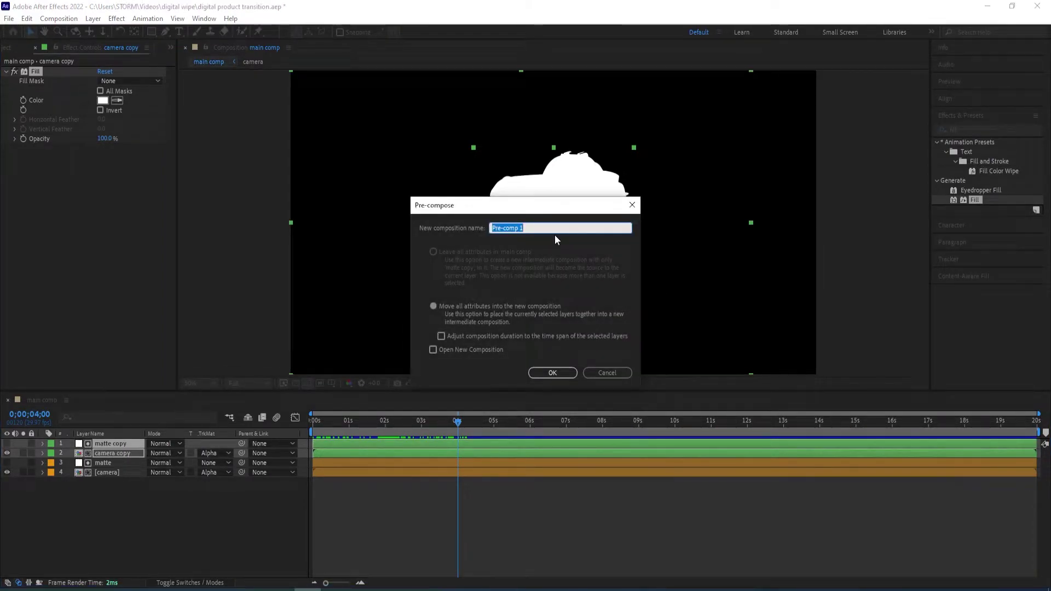
text(effect)
key(Return)
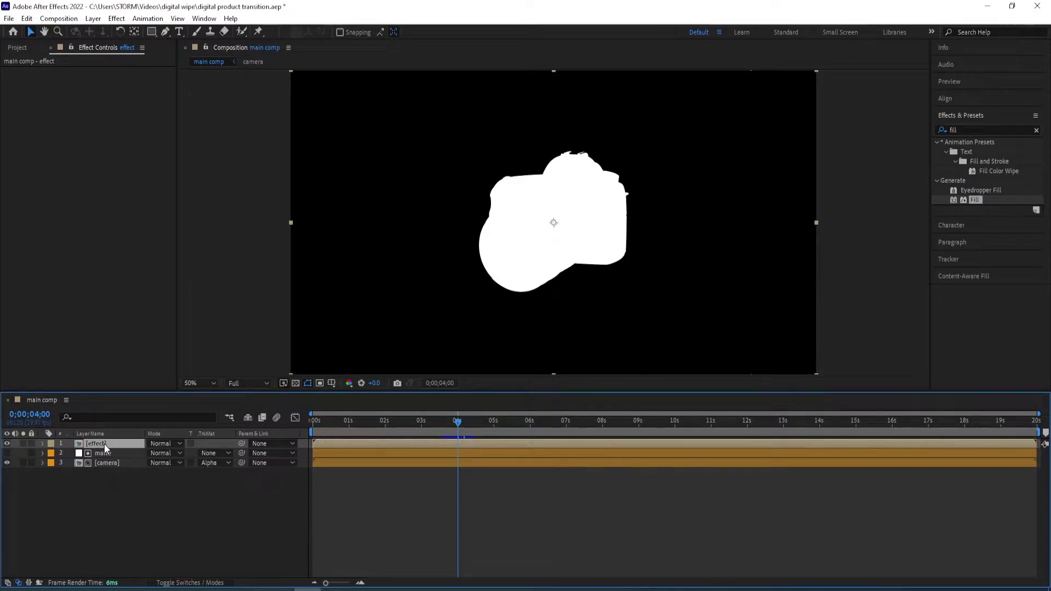
- Duplicate the effect pre-comp layer and set the upper copy's blending mode to Silhouette Alpha
key(ctrl+d)
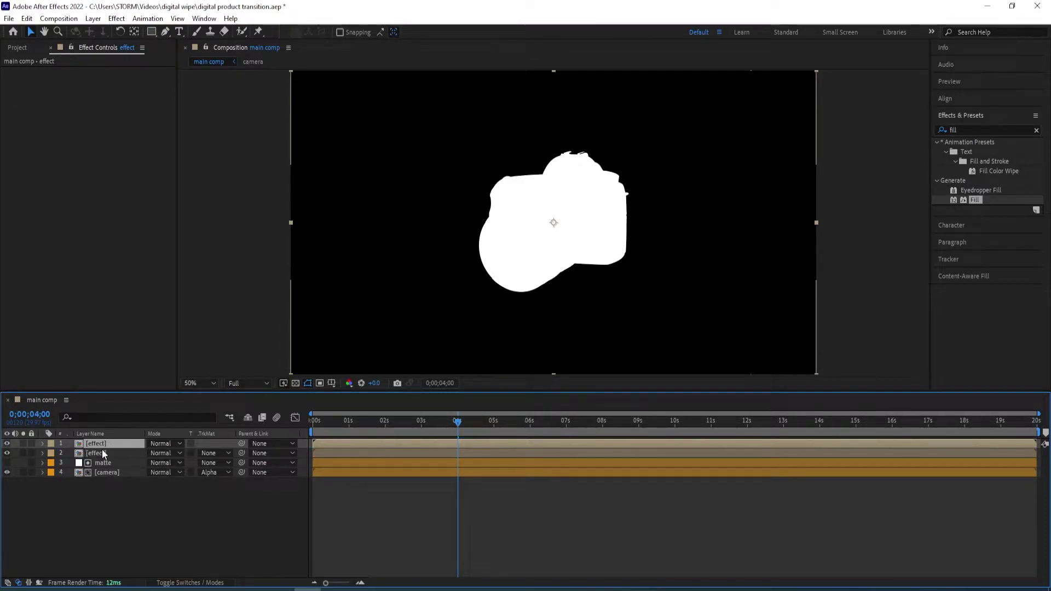
click(172, 443)
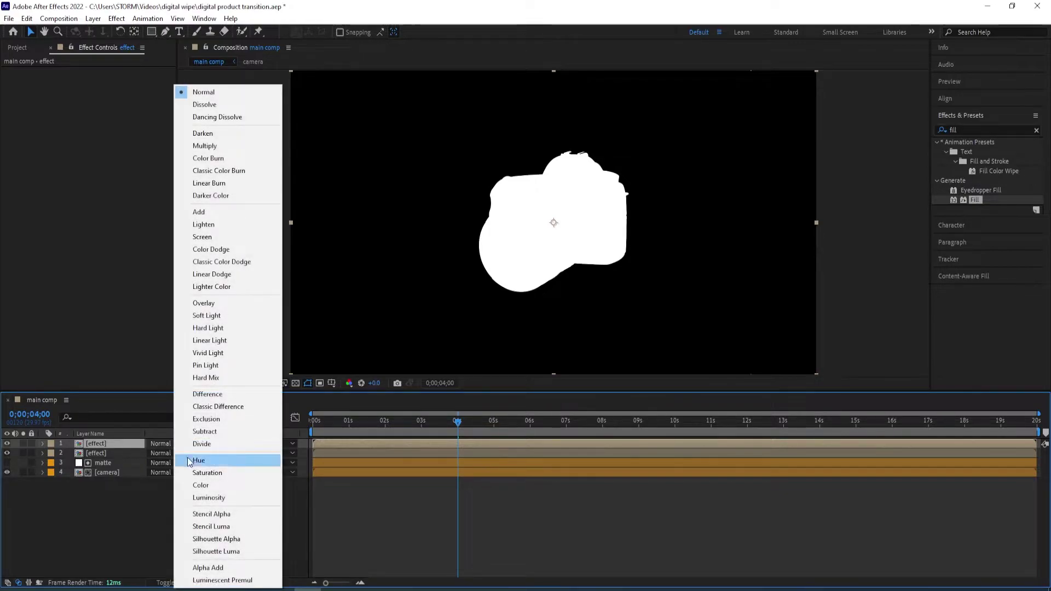
click(207, 540)
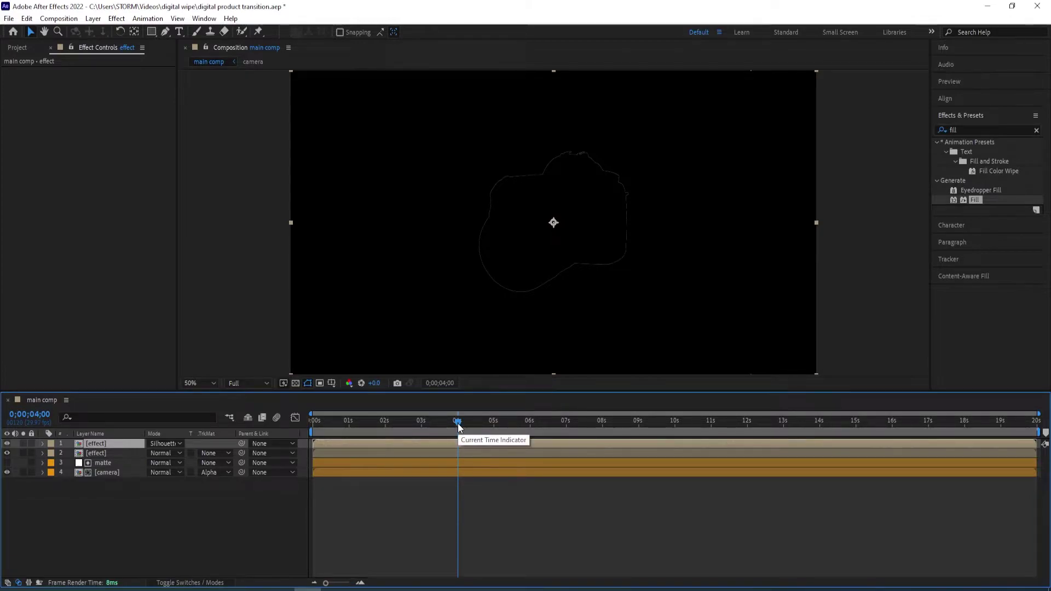
- Solo both effect layers and preview their combined result along the timeline
drag(23, 443, 23, 454)
drag(457, 433, 334, 436)
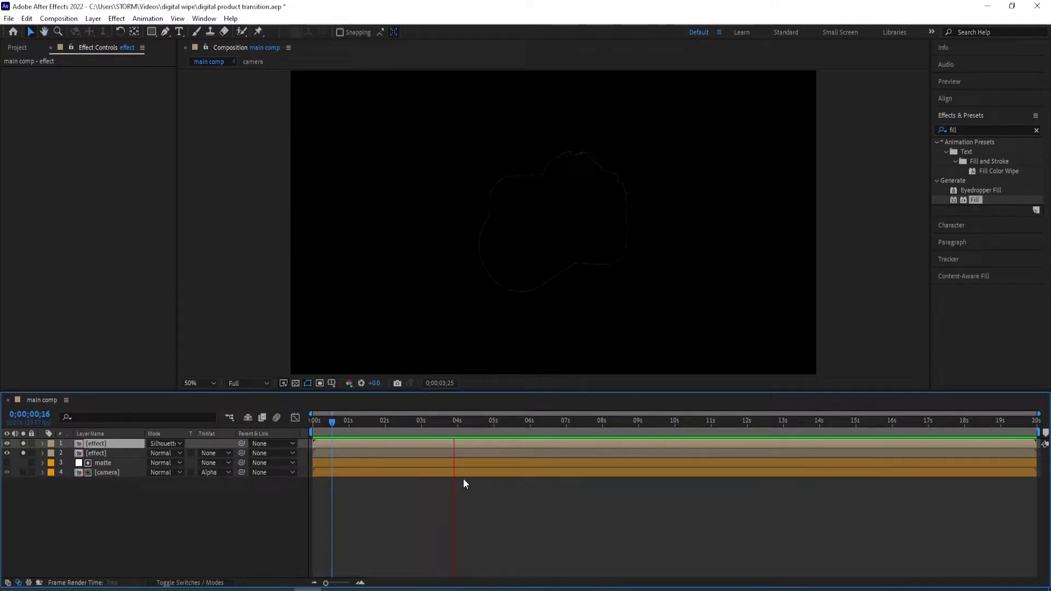
click(507, 426)
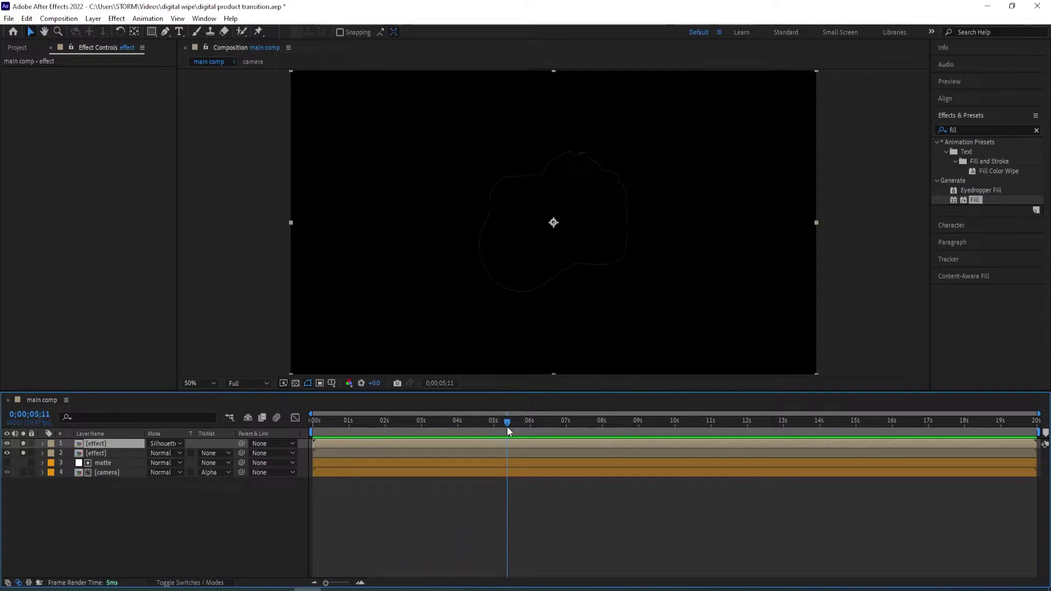
key(comma)
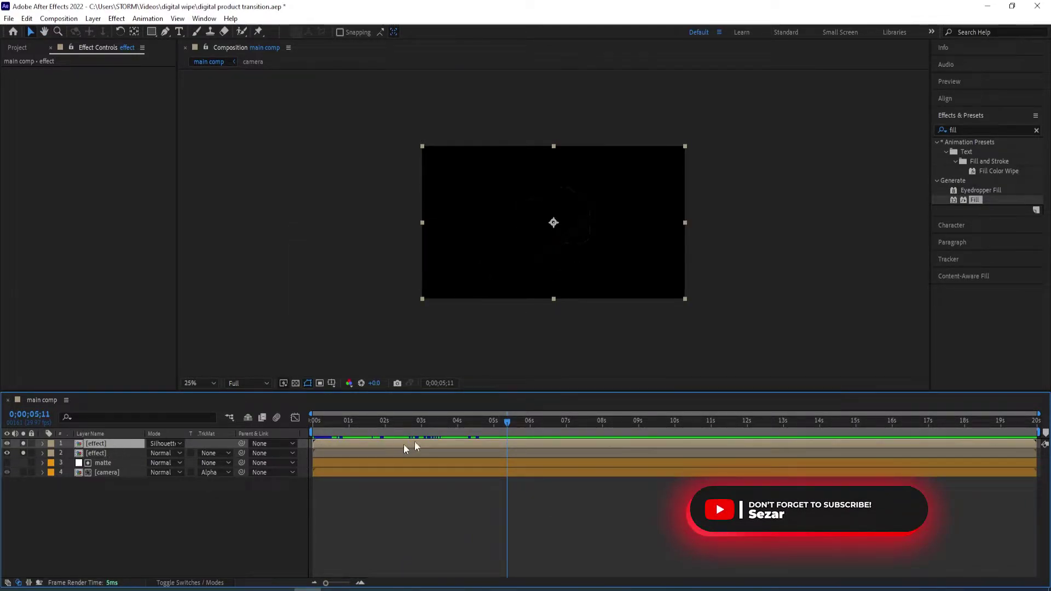
- Offset the upper effect layer to start 5 frames in, at 0;00;00;05, and preview the wipe from the beginning
drag(504, 426, 323, 442)
key(Home)
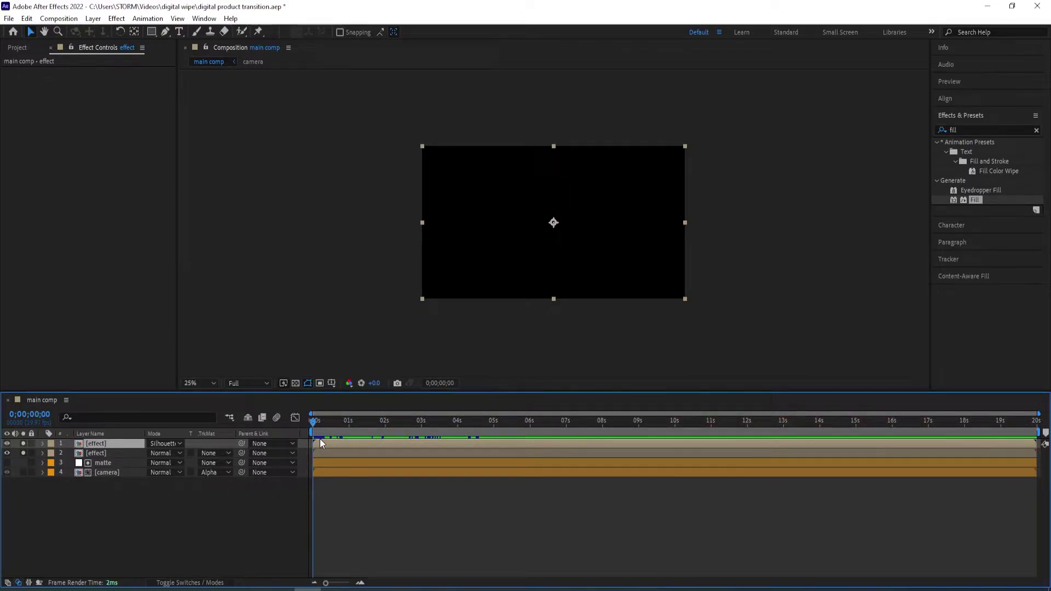
key(Page_Down)
key(Page_Down)
key(Page_Down)
key(Page_Down)
key(Page_Down)
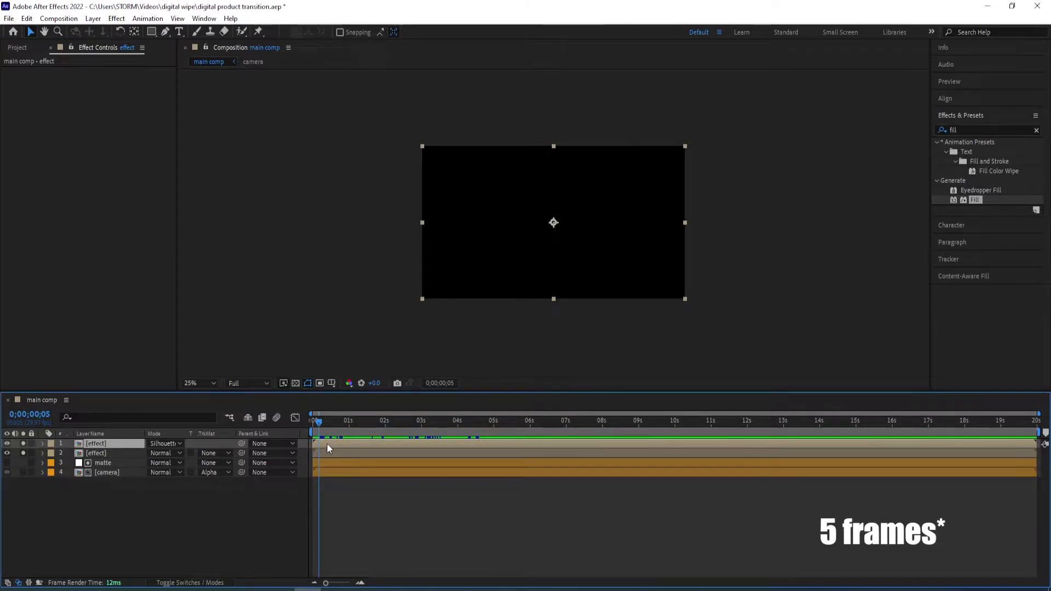
drag(331, 443, 333, 444)
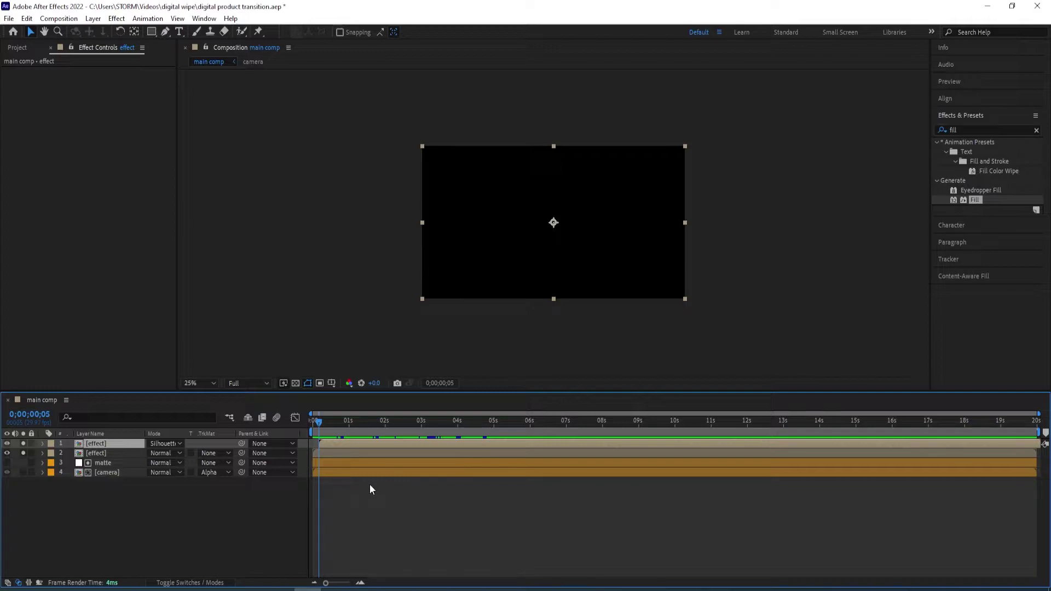
click(315, 431)
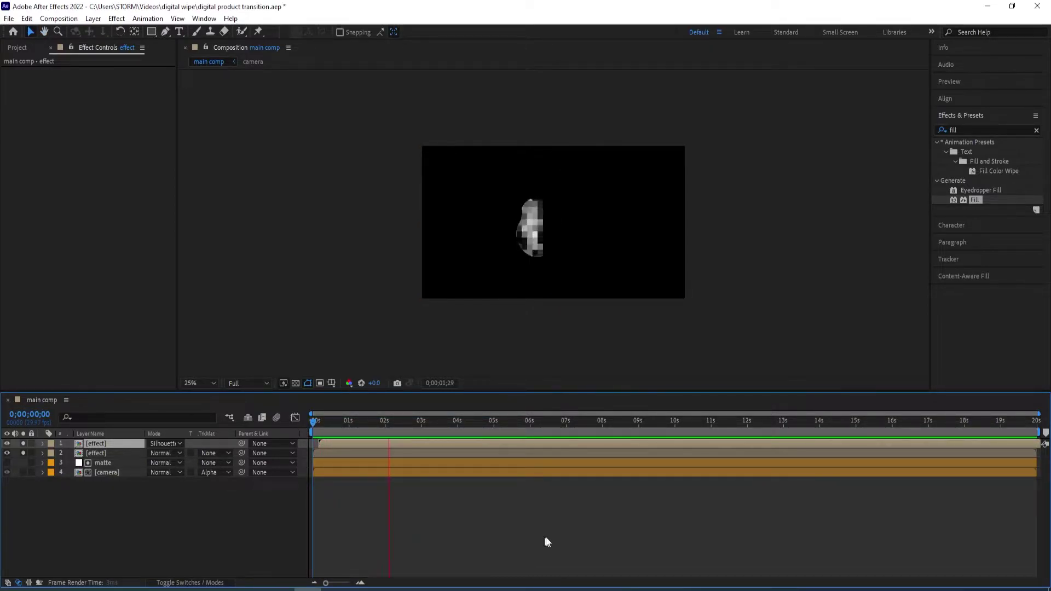
key(space)
key(period)
key(period)
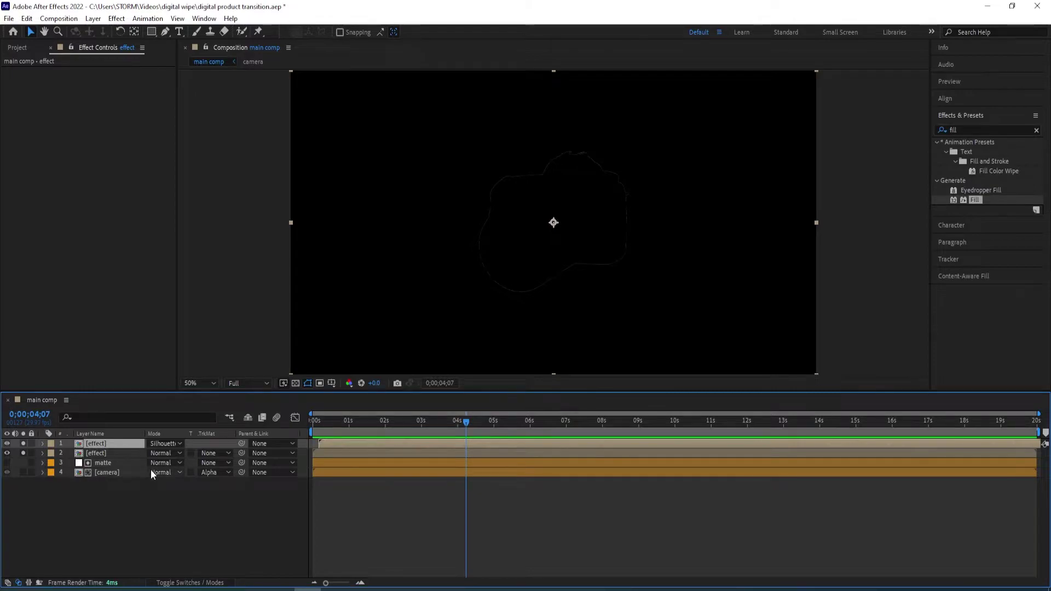
- Apply the Minimax effect to the lower effect layer
click(103, 450)
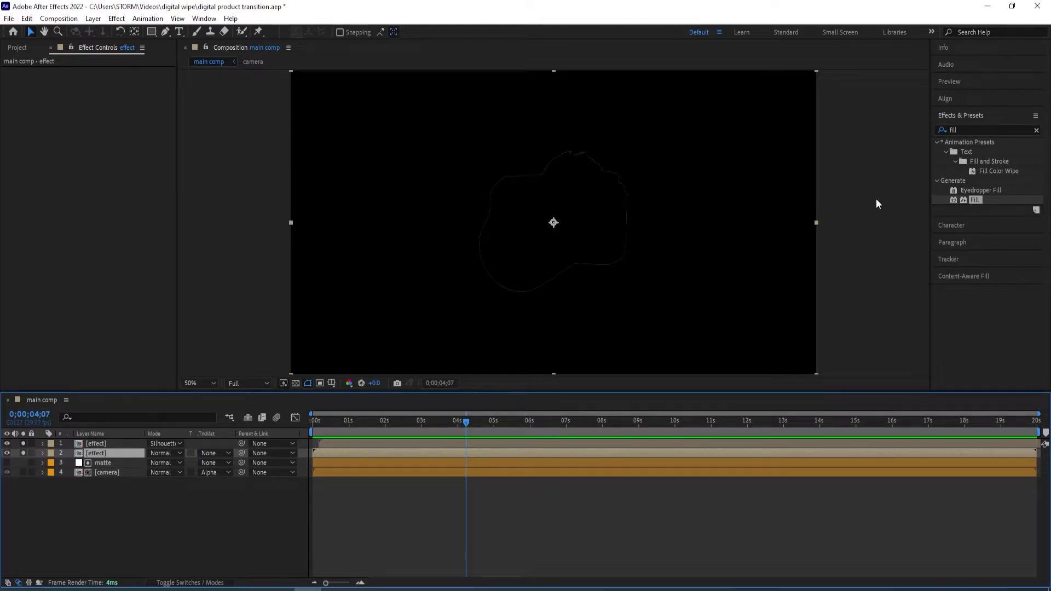
click(1036, 131)
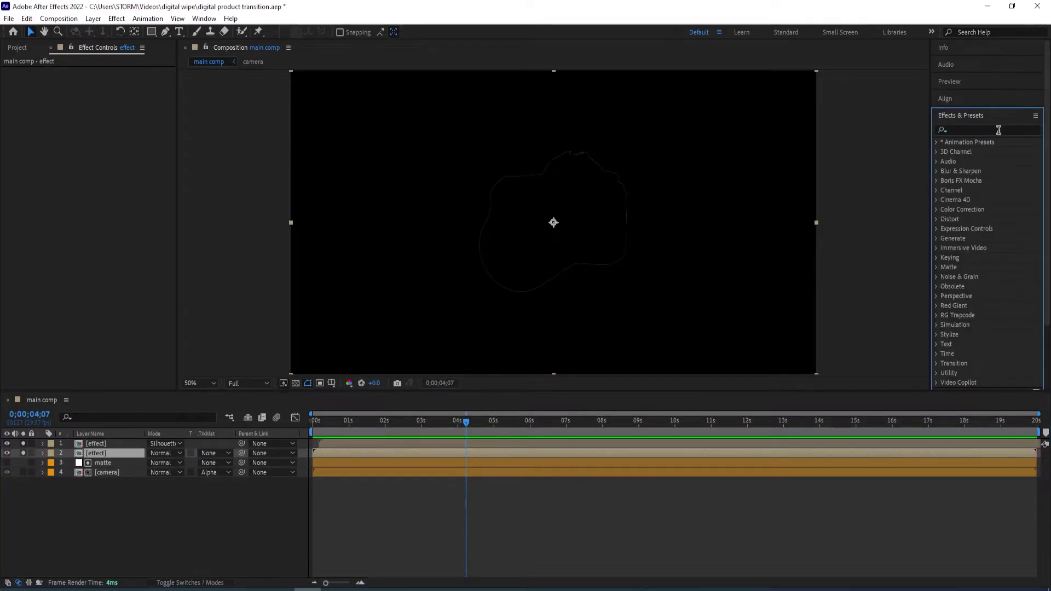
click(999, 130)
text(minimax)
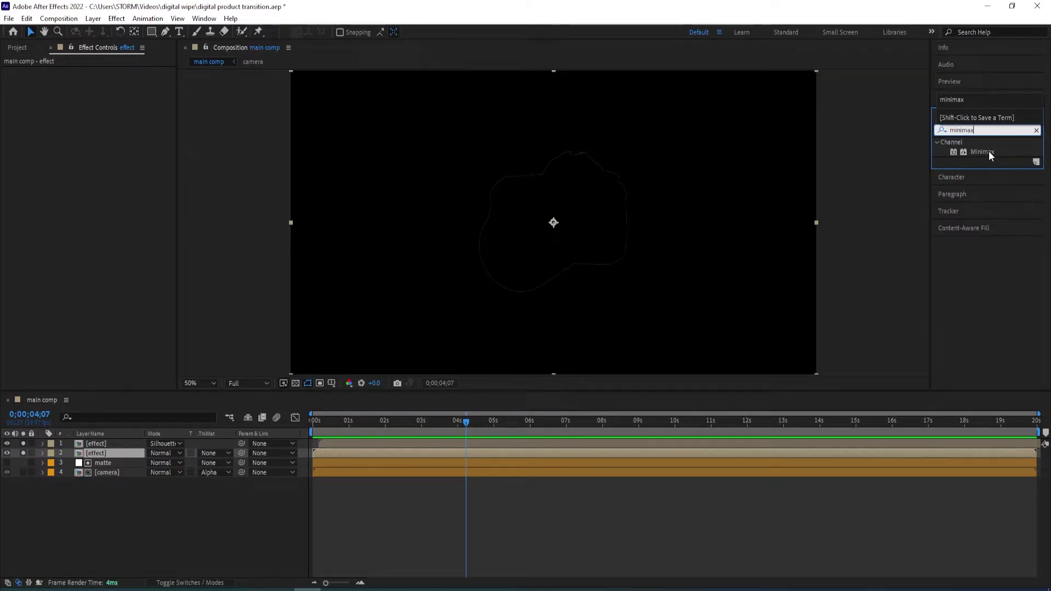
double_click(985, 151)
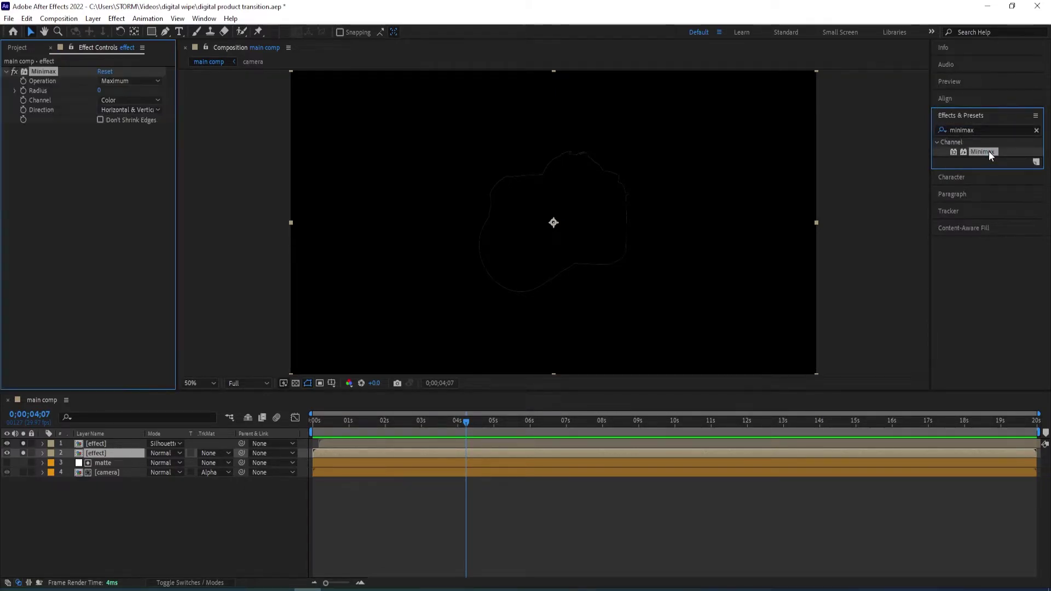
- Set Minimax to the Minimum operation on the Alpha and Color channel with radius 1, and preview the wipe
click(130, 81)
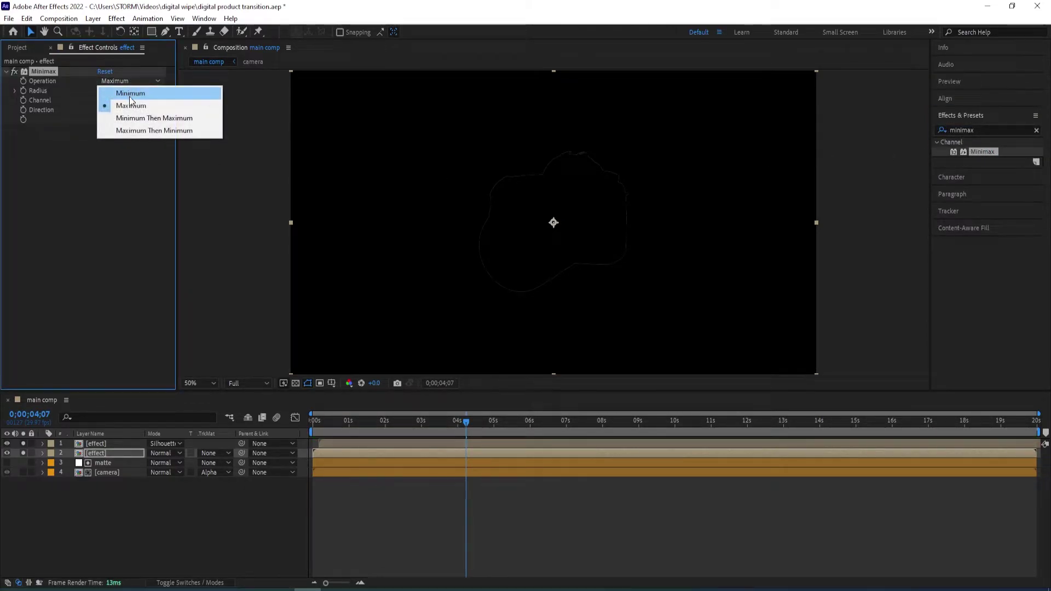
click(130, 93)
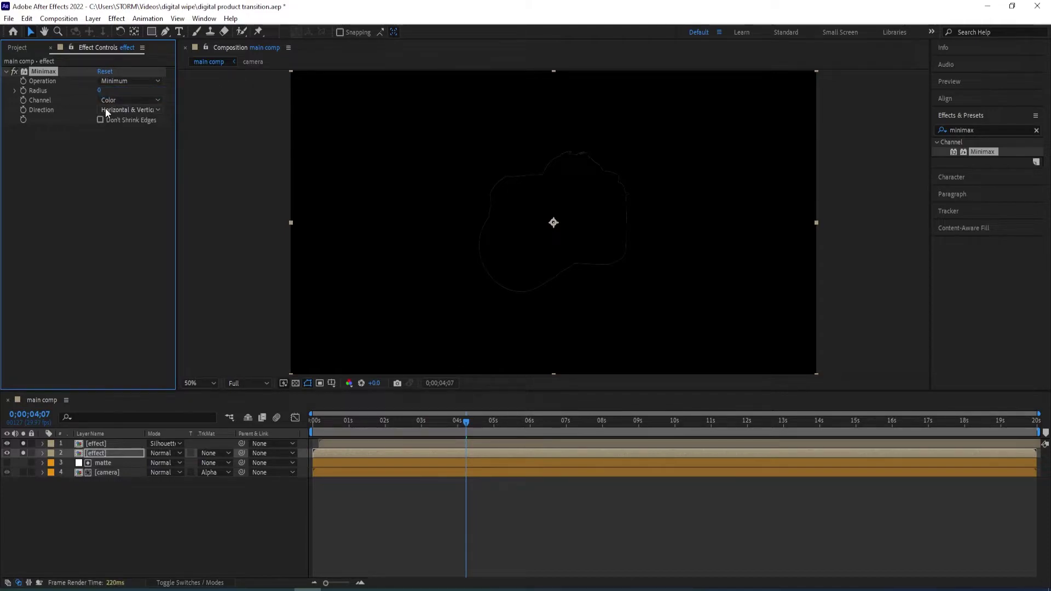
click(116, 99)
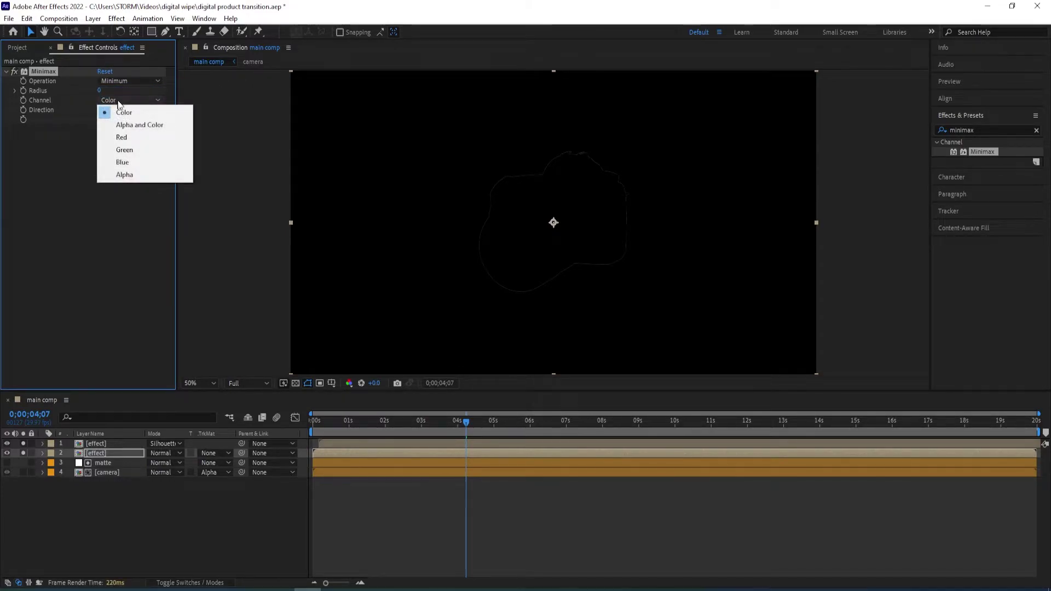
click(137, 127)
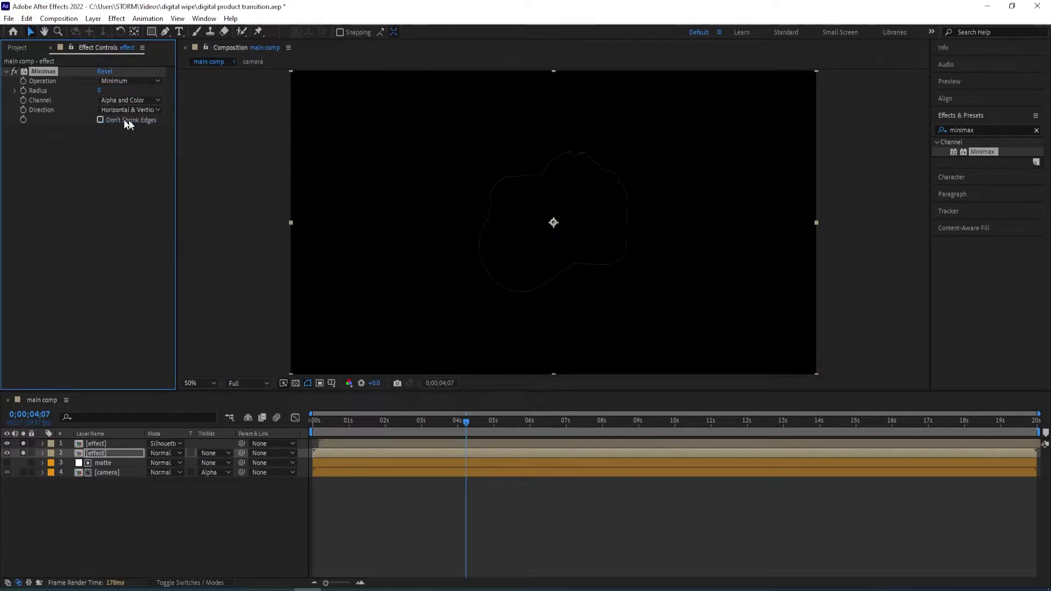
click(100, 91)
text(1)
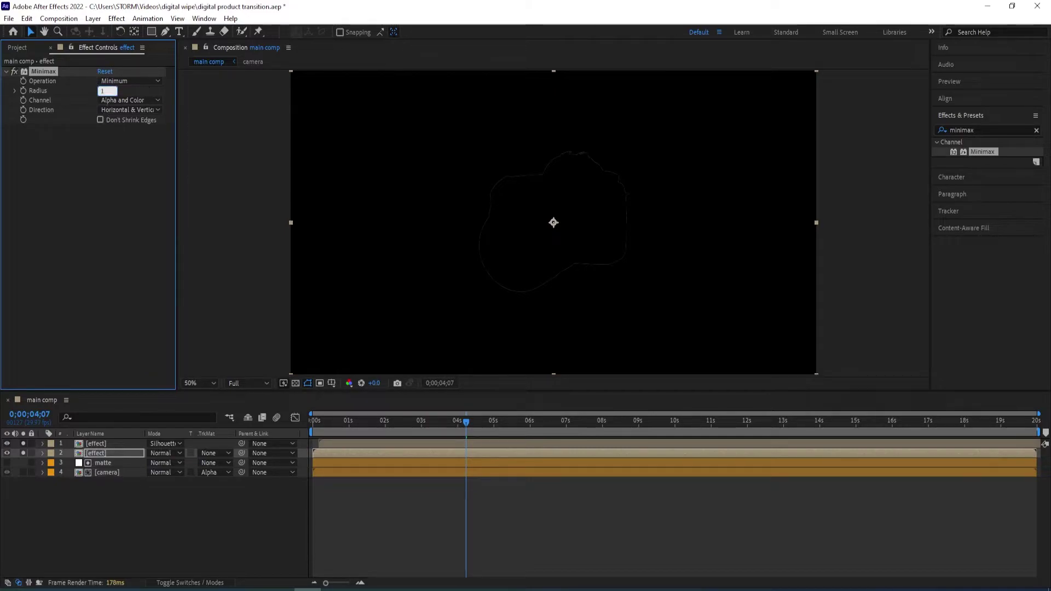
key(Return)
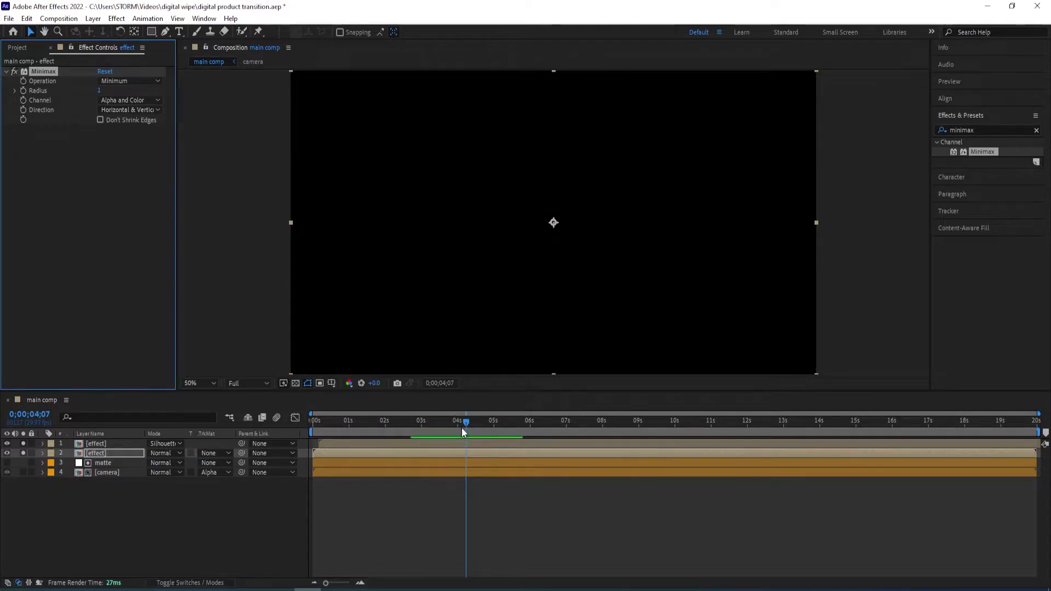
drag(466, 423, 376, 432)
key(space)
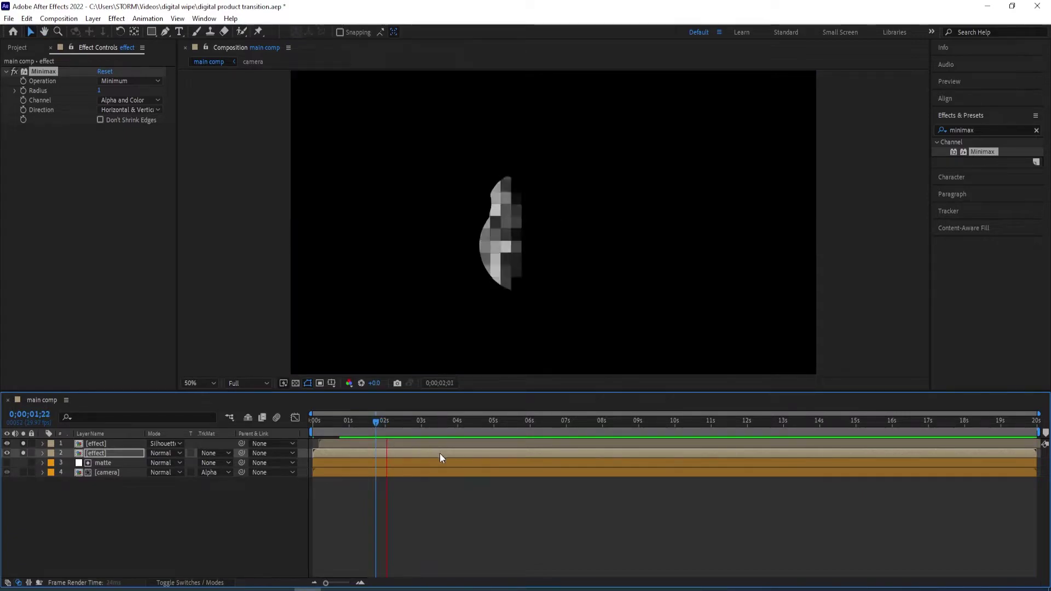
click(459, 427)
drag(459, 428, 458, 428)
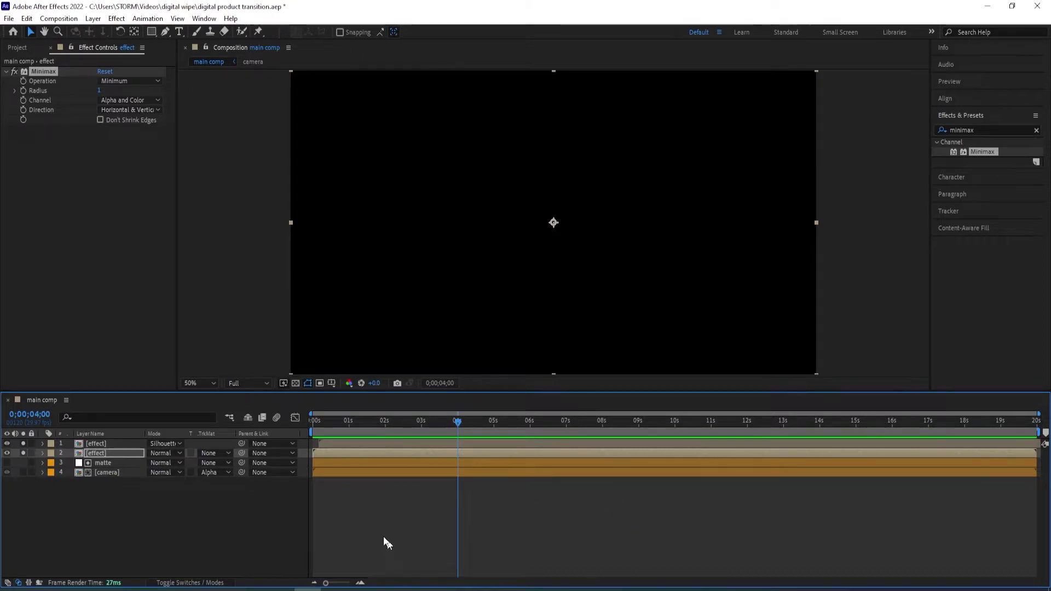
- Pre-compose both effect layers into a new composition named "effect_edit"
shift+click(106, 444)
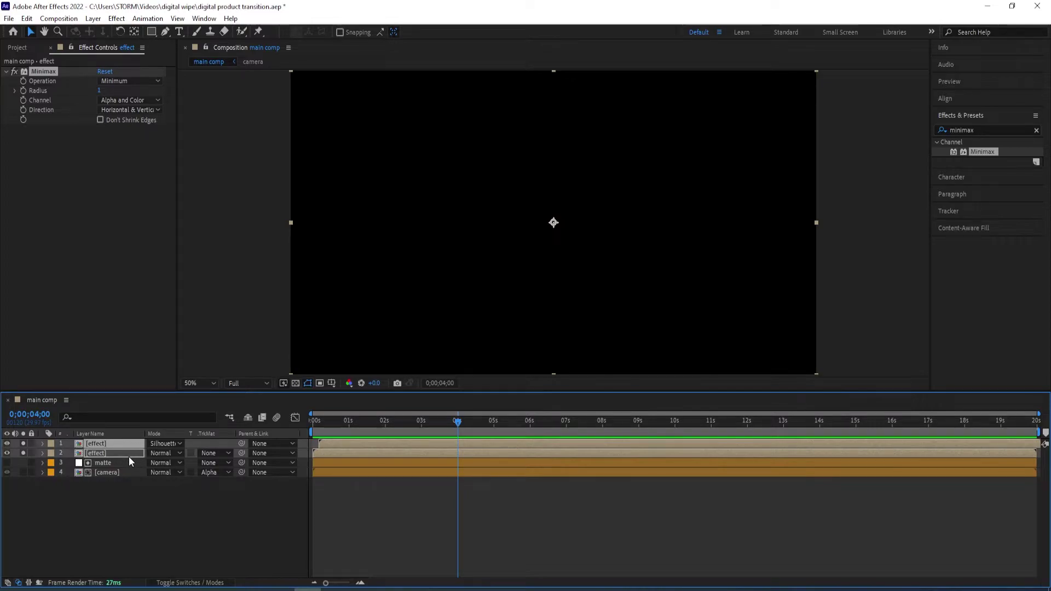
key(ctrl+shift+c)
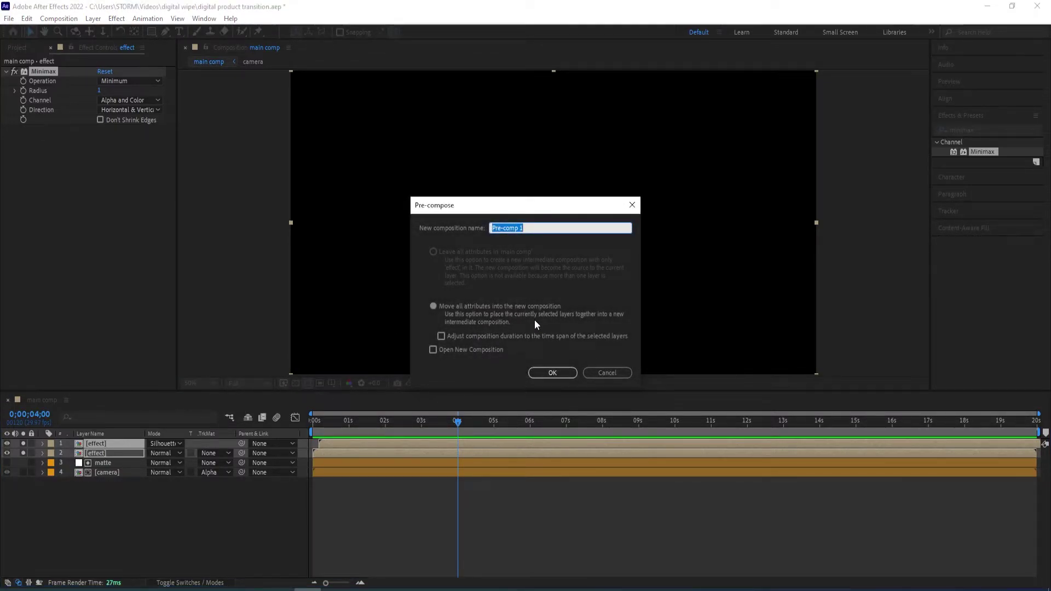
text(effect_edit)
key(Return)
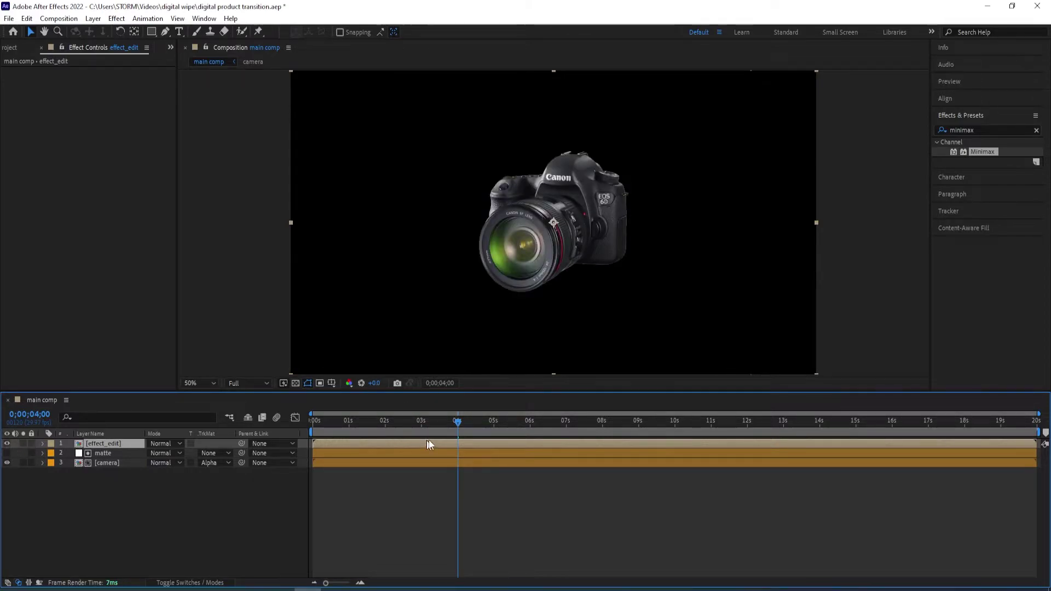
- Set the effect_edit layer's blending mode to Screen and save the project
drag(457, 425, 415, 428)
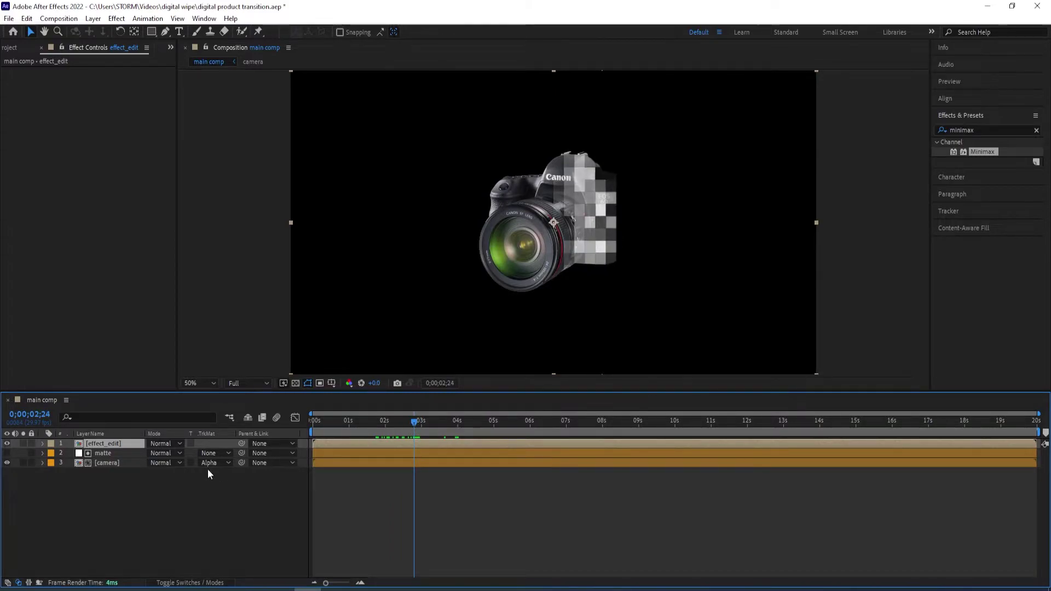
click(169, 445)
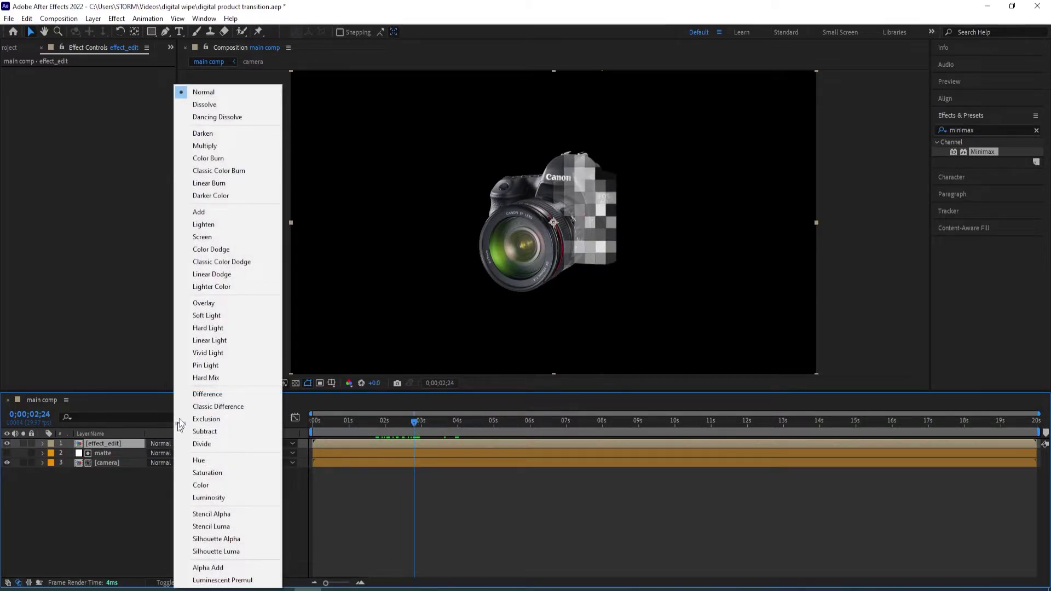
click(212, 241)
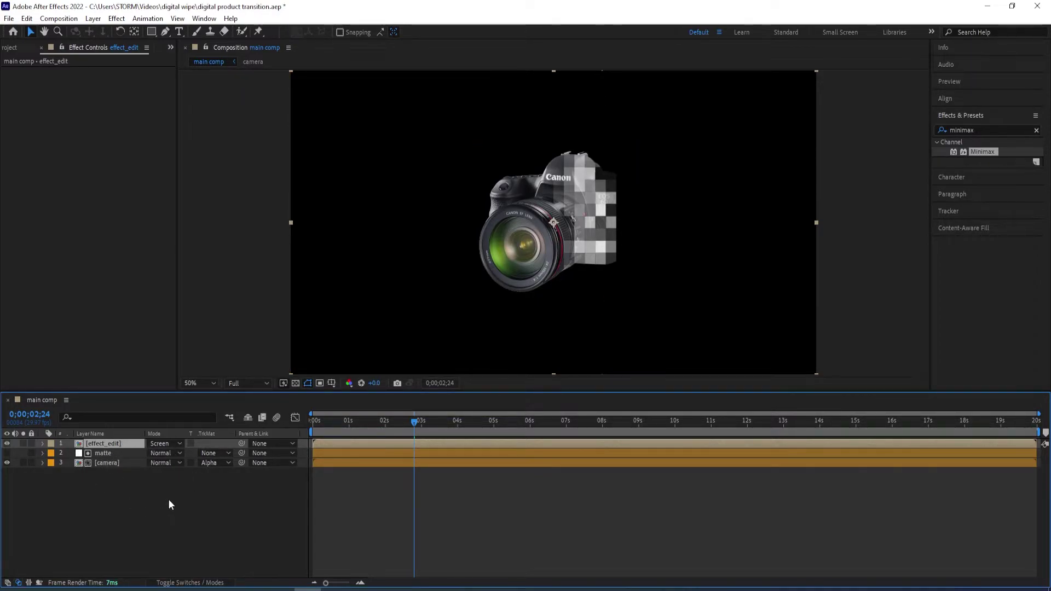
key(ctrl+s)
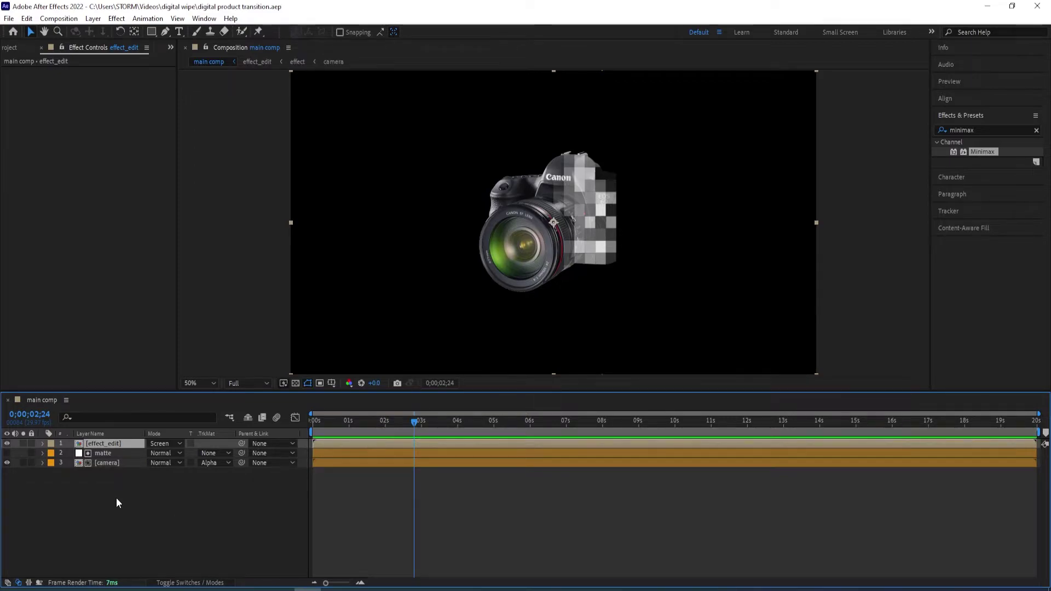
- Try raising the horizontal blocks of the matte layer's Mosaic effect to 157
click(112, 454)
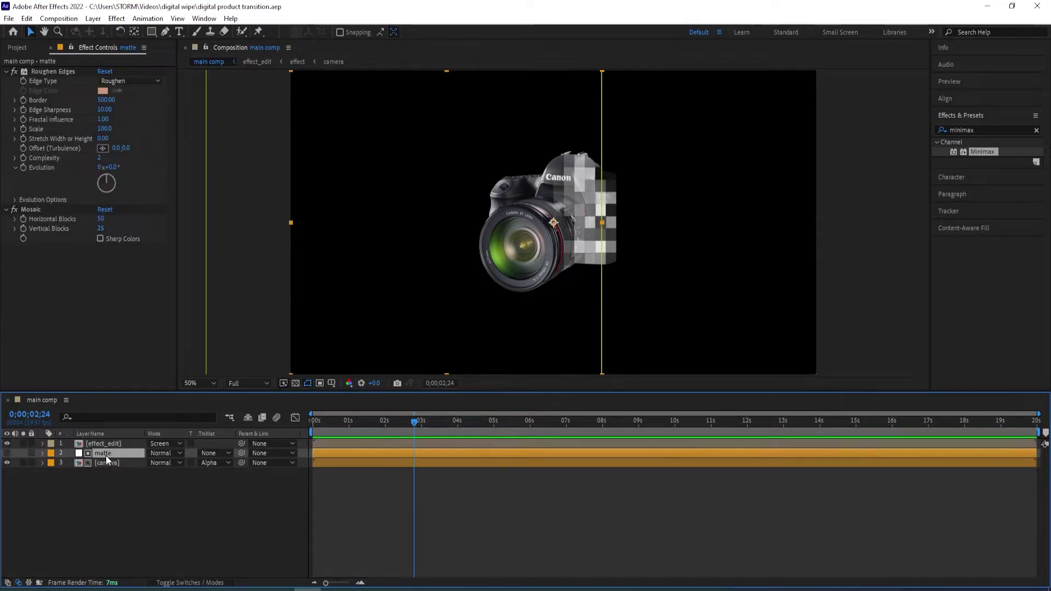
drag(99, 219, 164, 224)
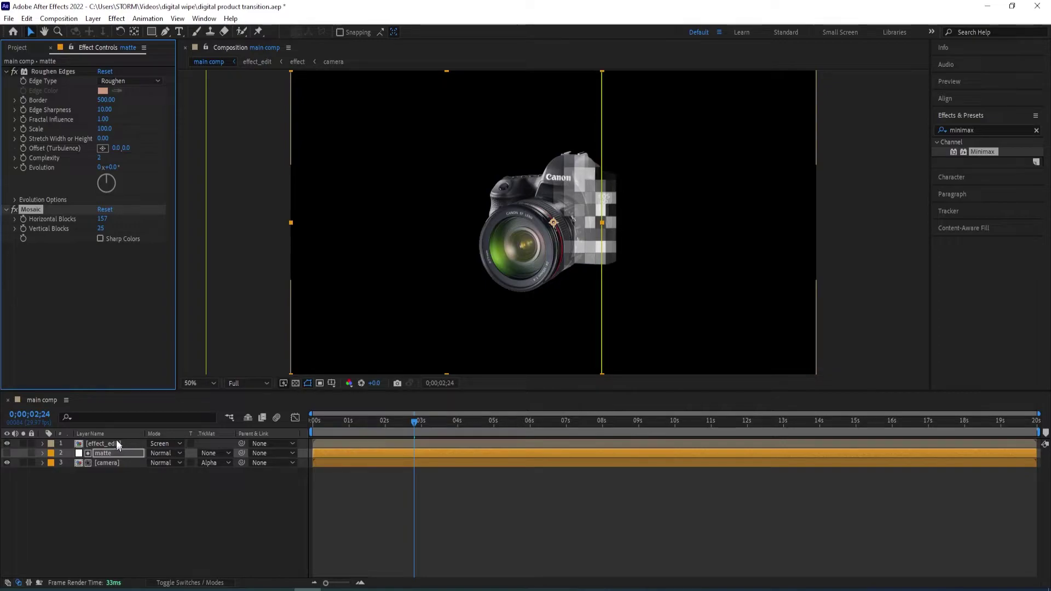
click(104, 452)
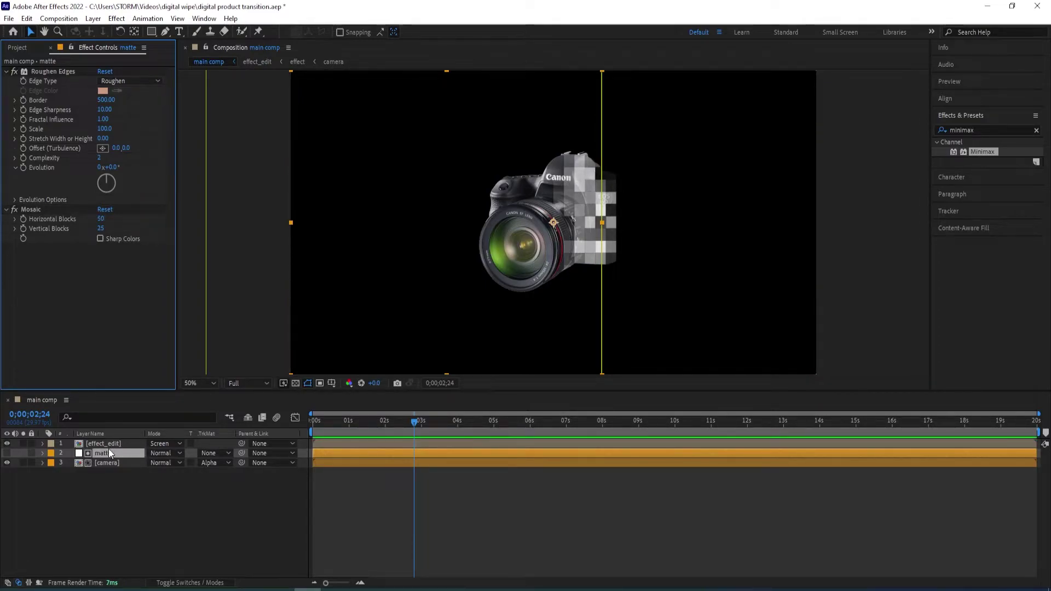
- Open the effect_edit composition and its nested effect composition, and dock the effect timeline in a separate panel beneath the composition viewer
double_click(109, 447)
double_click(107, 443)
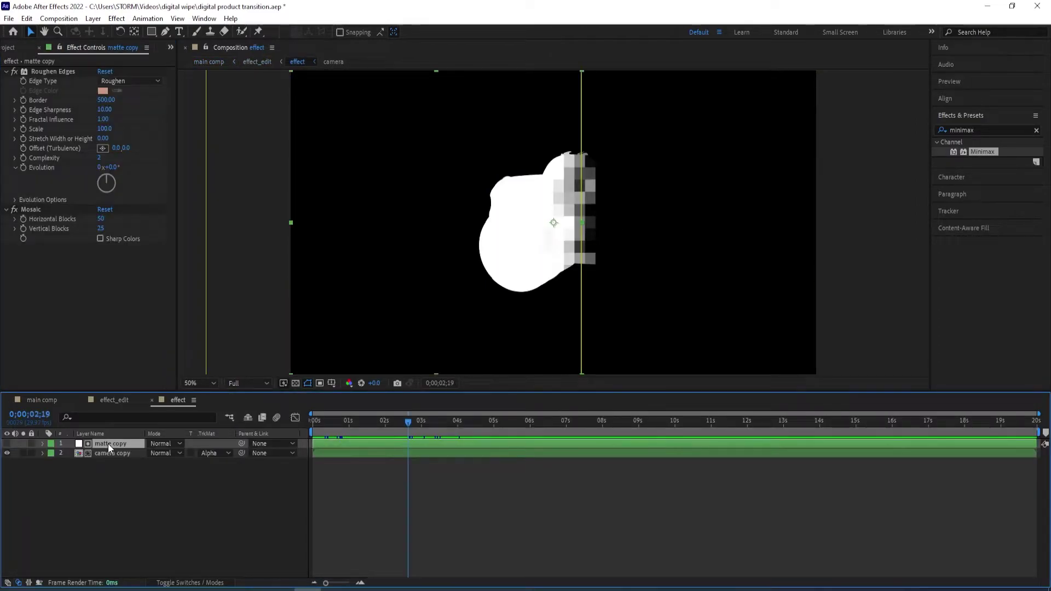
click(116, 402)
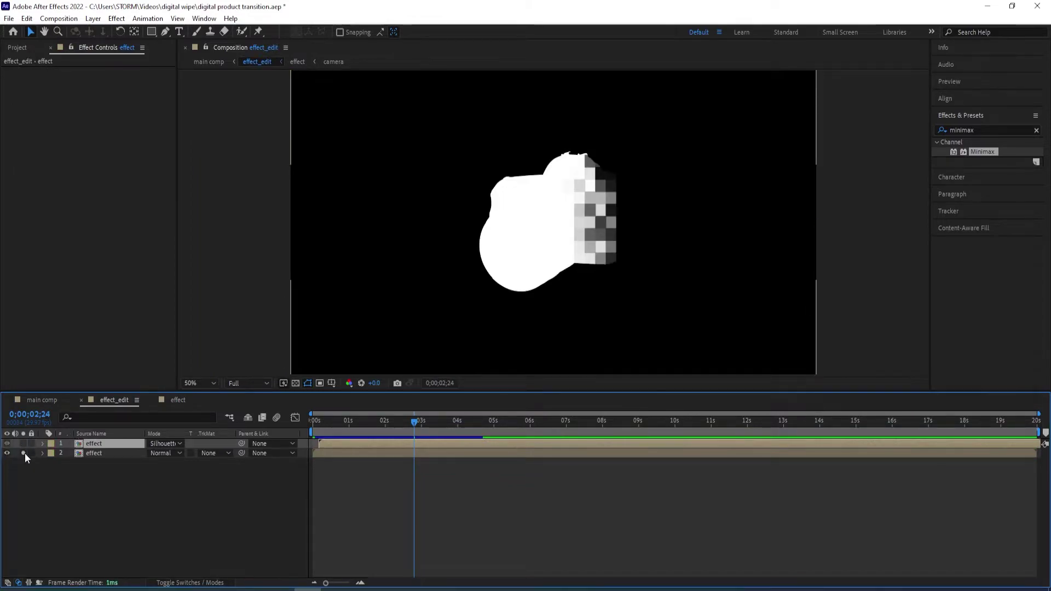
click(174, 401)
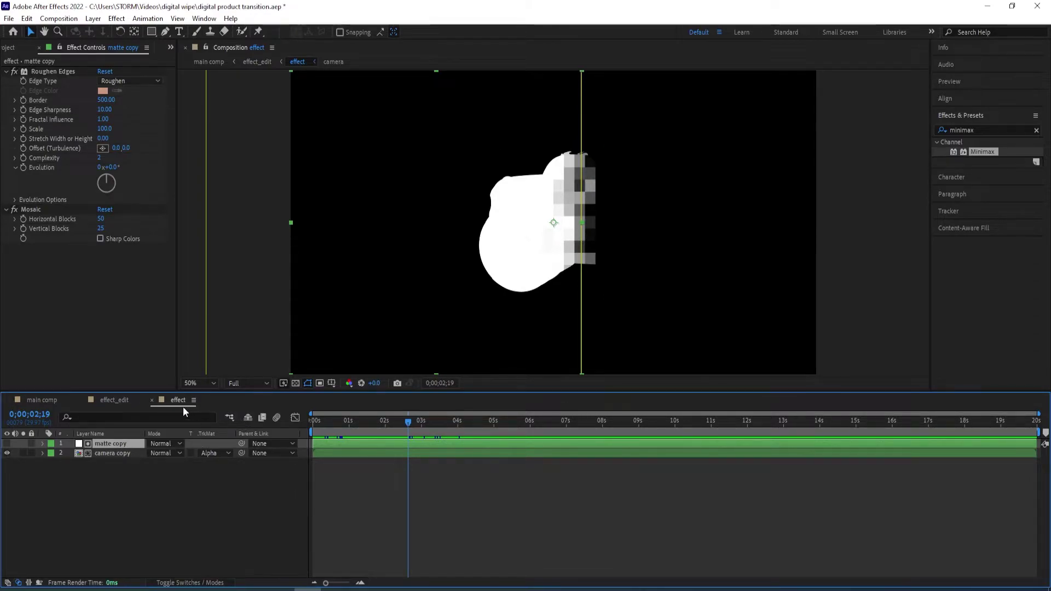
drag(180, 406, 208, 392)
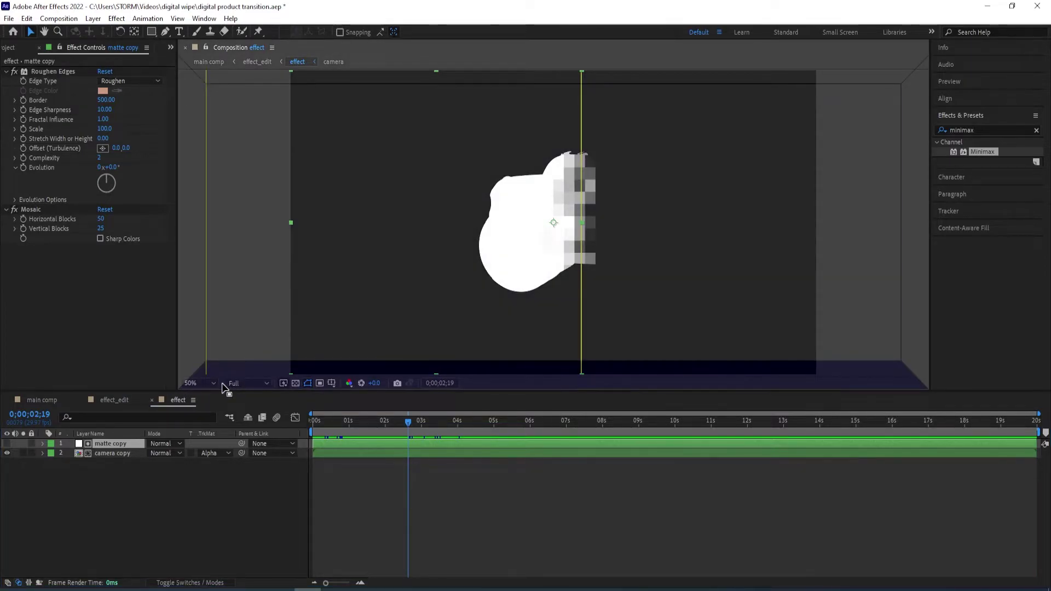
drag(225, 387, 225, 386)
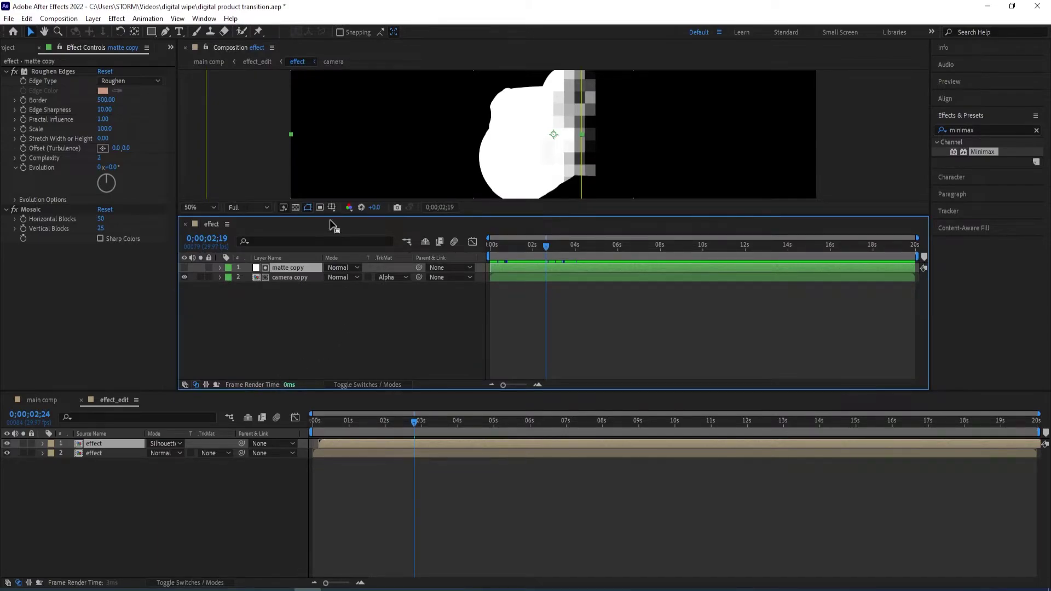
- Show the Mask 1 properties of the matte copy layer in the effect timeline and of the matte layer in main comp
drag(337, 215, 336, 259)
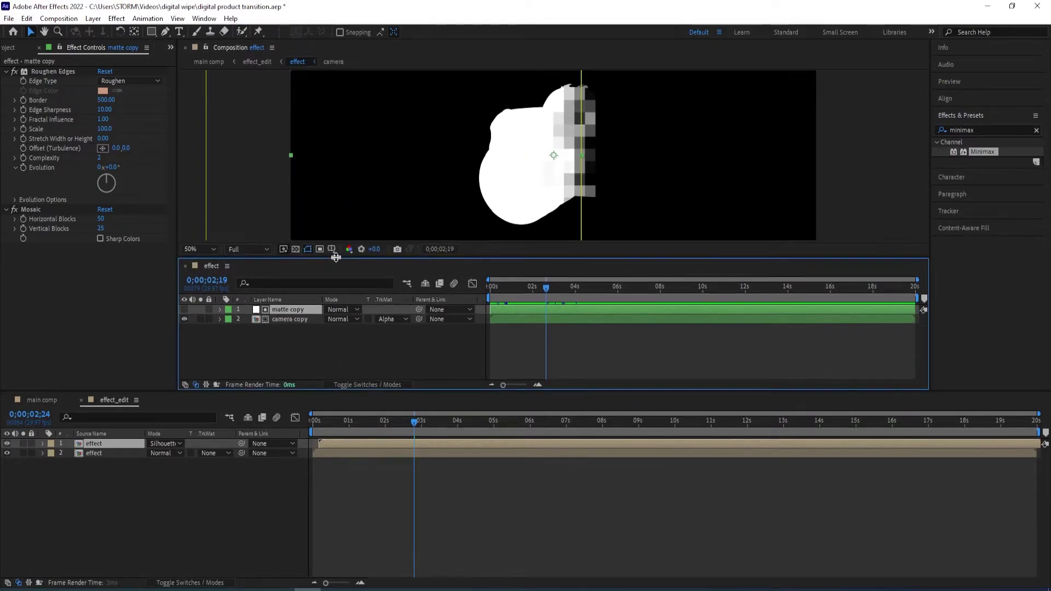
click(220, 310)
click(230, 321)
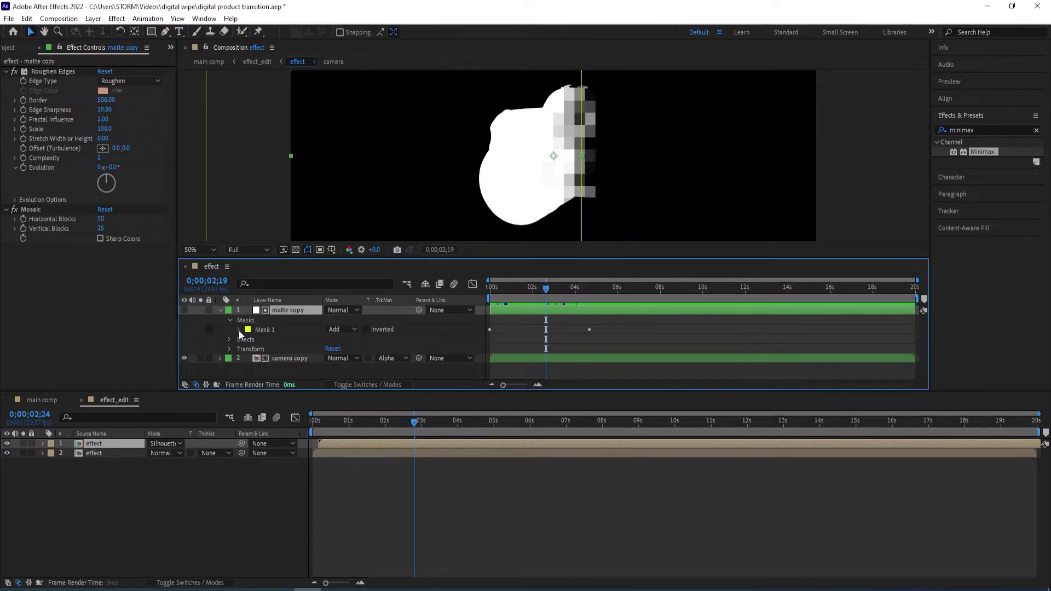
click(239, 330)
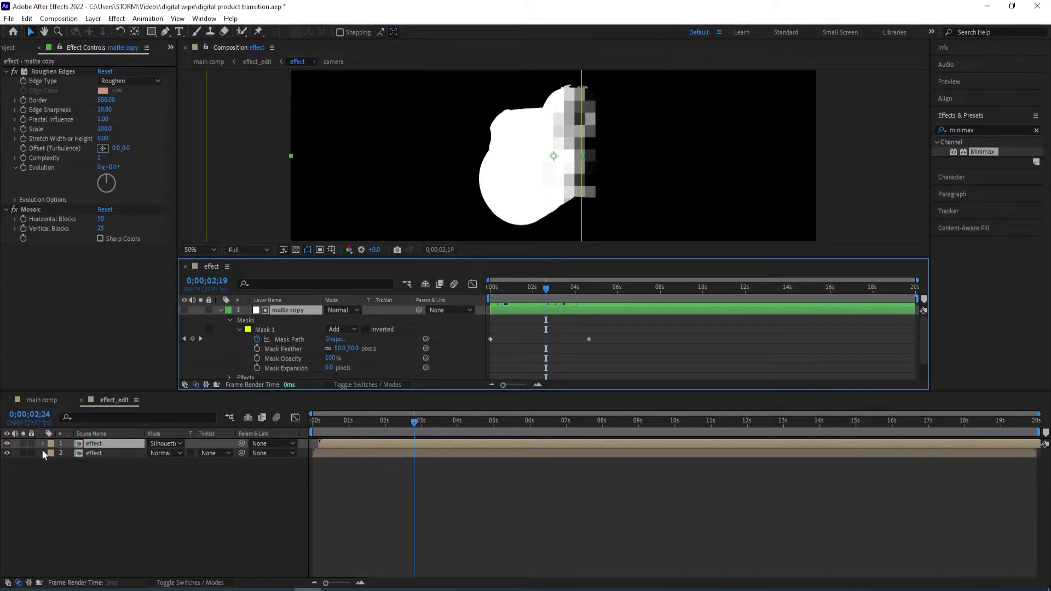
click(41, 398)
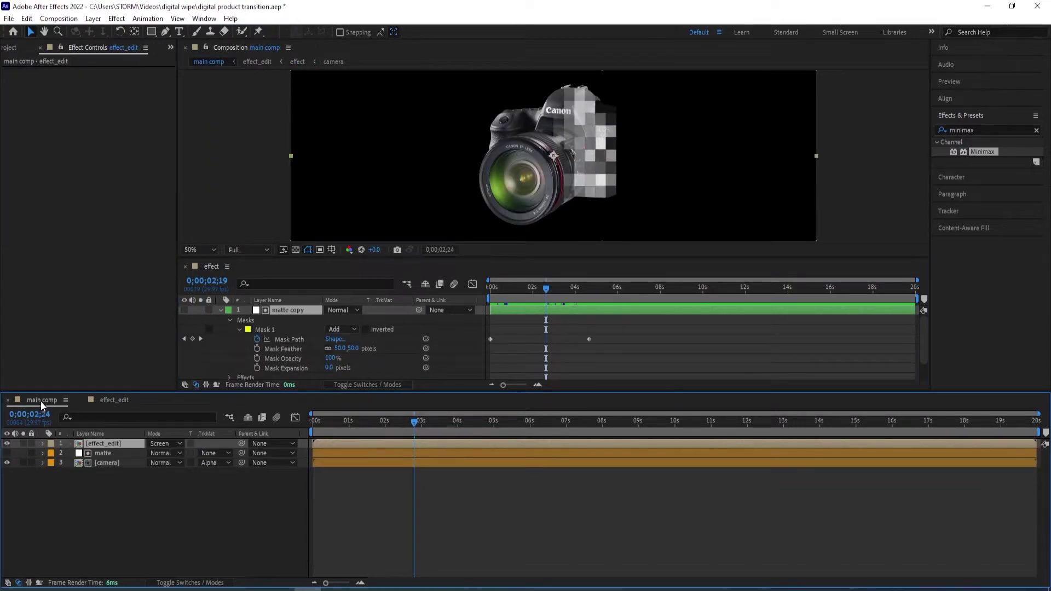
click(100, 453)
click(43, 454)
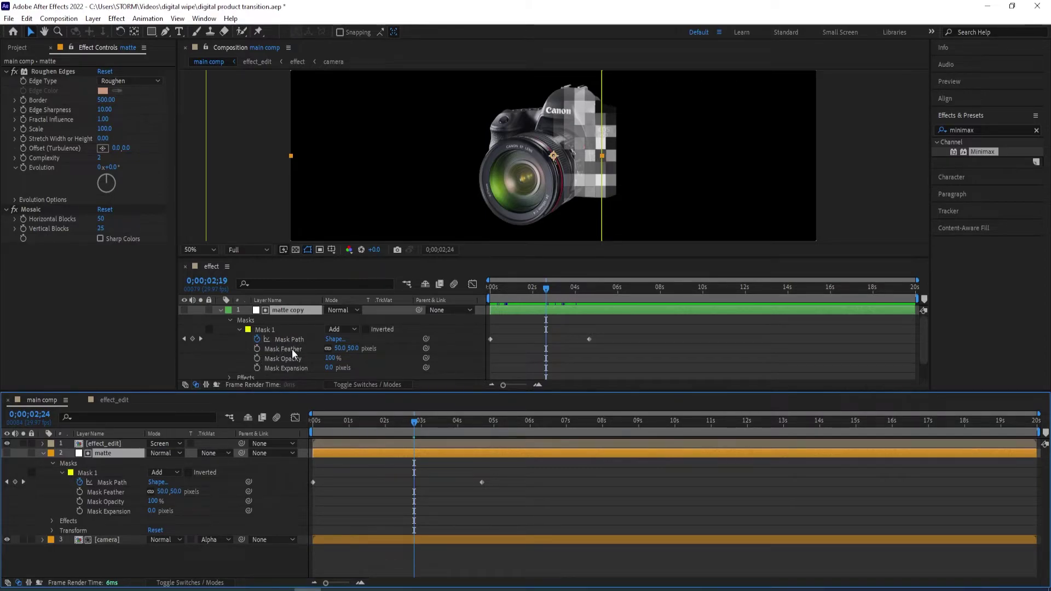
- Remove the matte copy layer's Mask Path keyframes and link its Mask Path by expression to the main comp matte layer's Mask Path
click(258, 340)
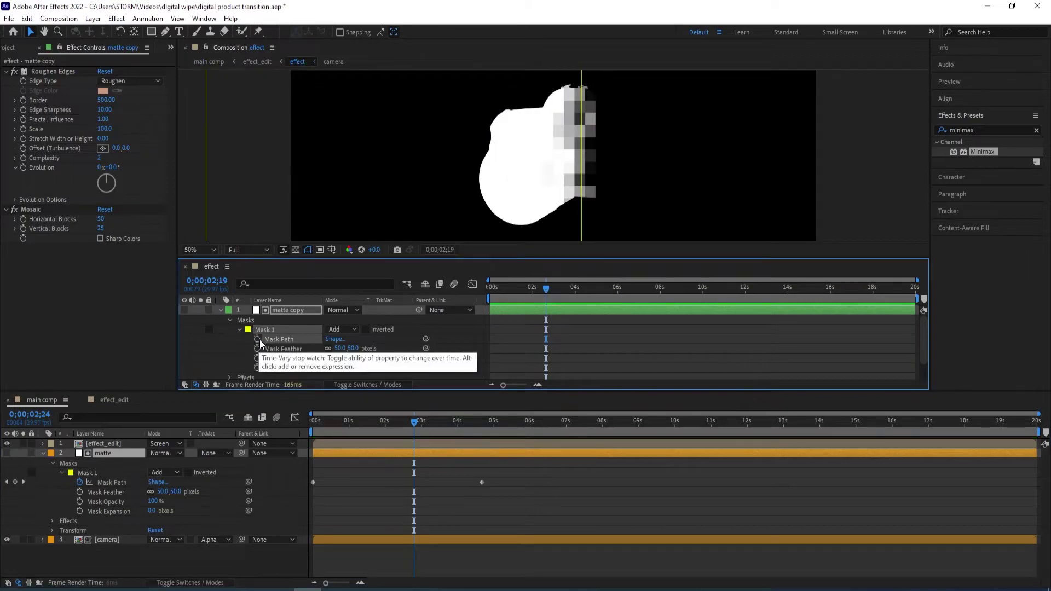
alt+click(258, 340)
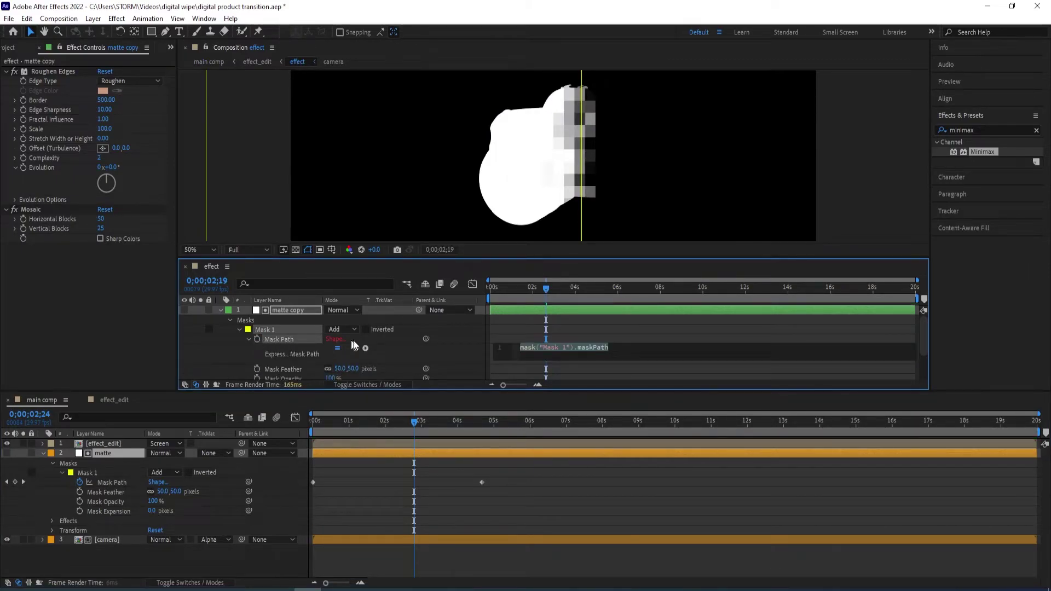
drag(356, 348, 113, 482)
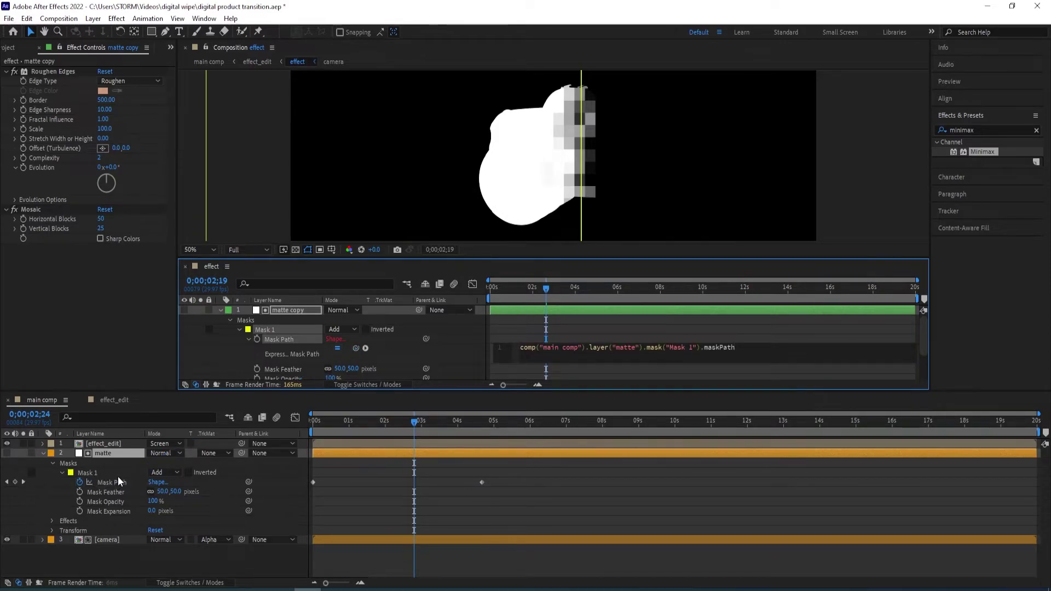
- Link the matte copy layer's Mask Feather by expression to the main comp matte layer's Mask Feather, and collapse both mask groups
click(281, 368)
alt+click(257, 369)
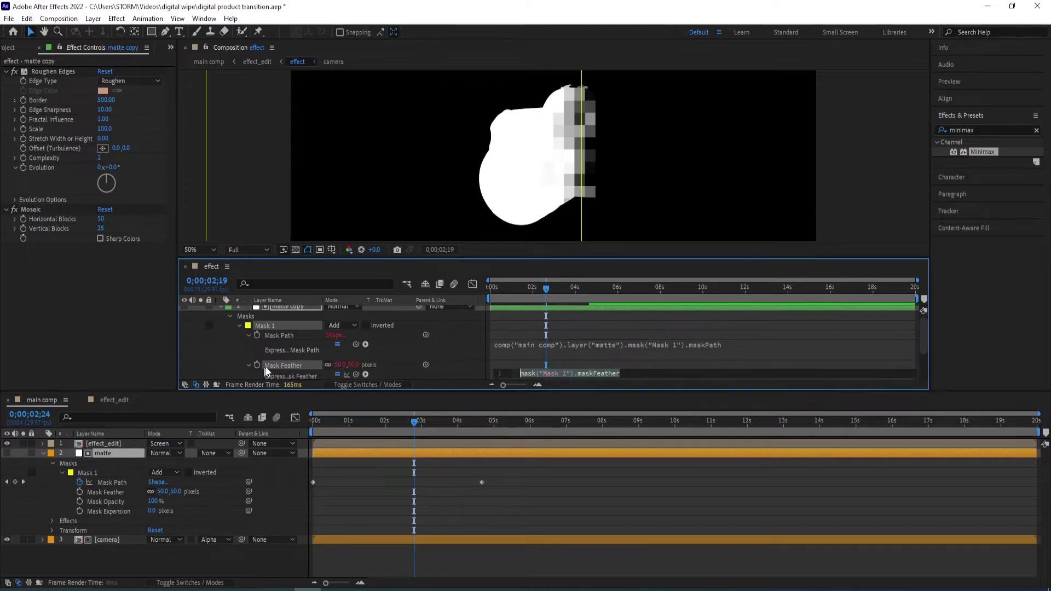
drag(355, 375, 110, 491)
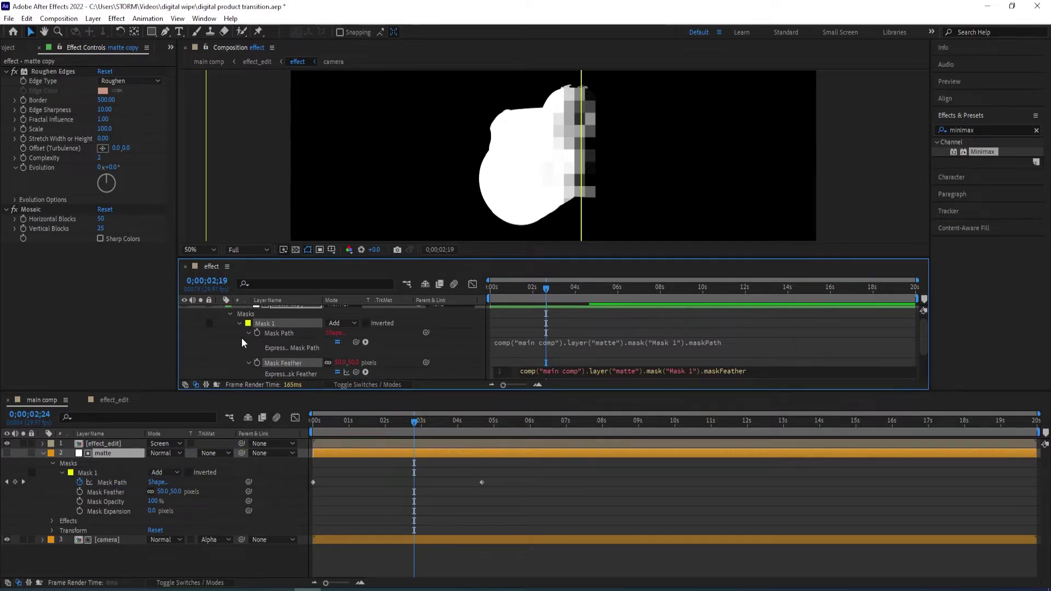
scroll(238, 348, up, 1)
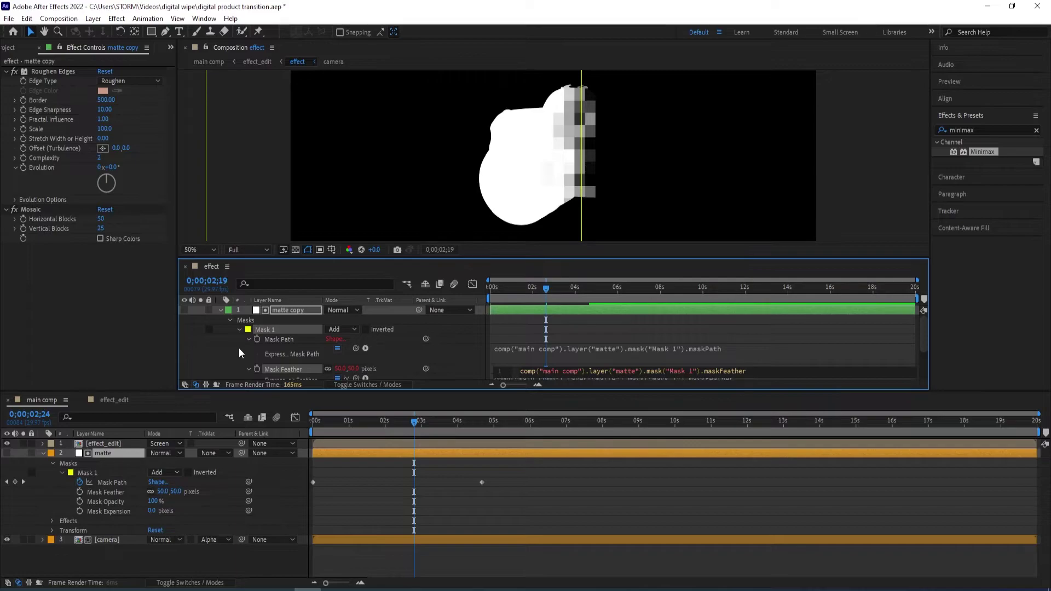
click(230, 320)
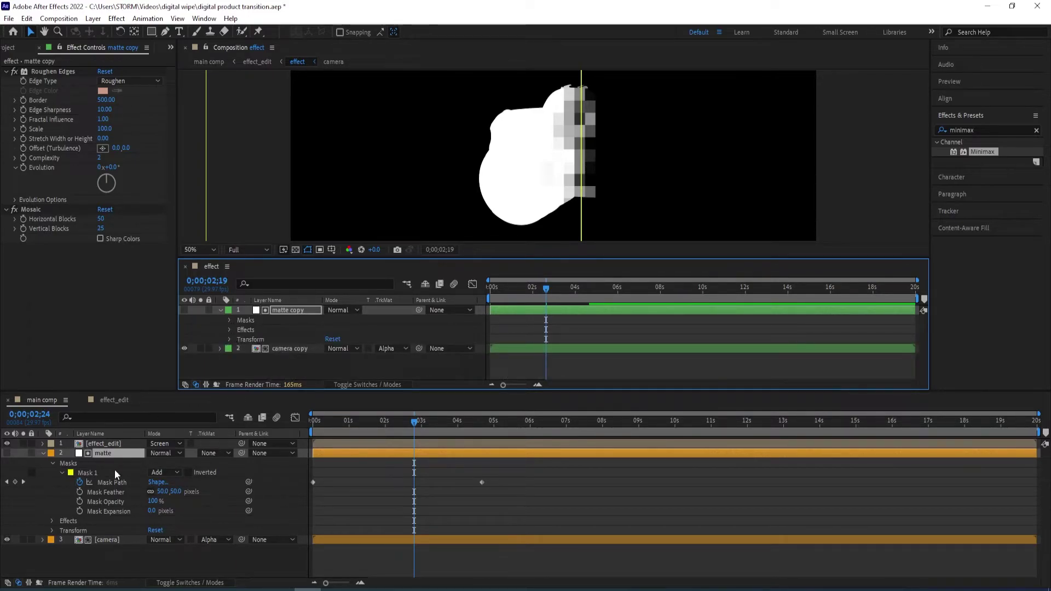
click(61, 473)
click(61, 473)
click(52, 463)
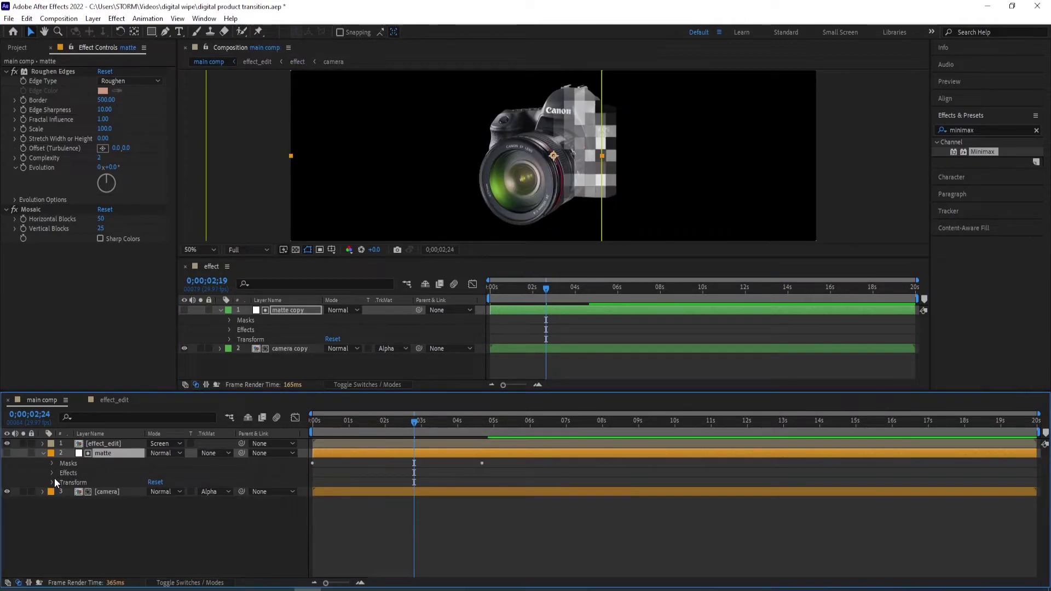
- Link the Roughen Edges Border of the matte copy layer by expression to the main comp matte layer's Border, and collapse both effects
click(52, 473)
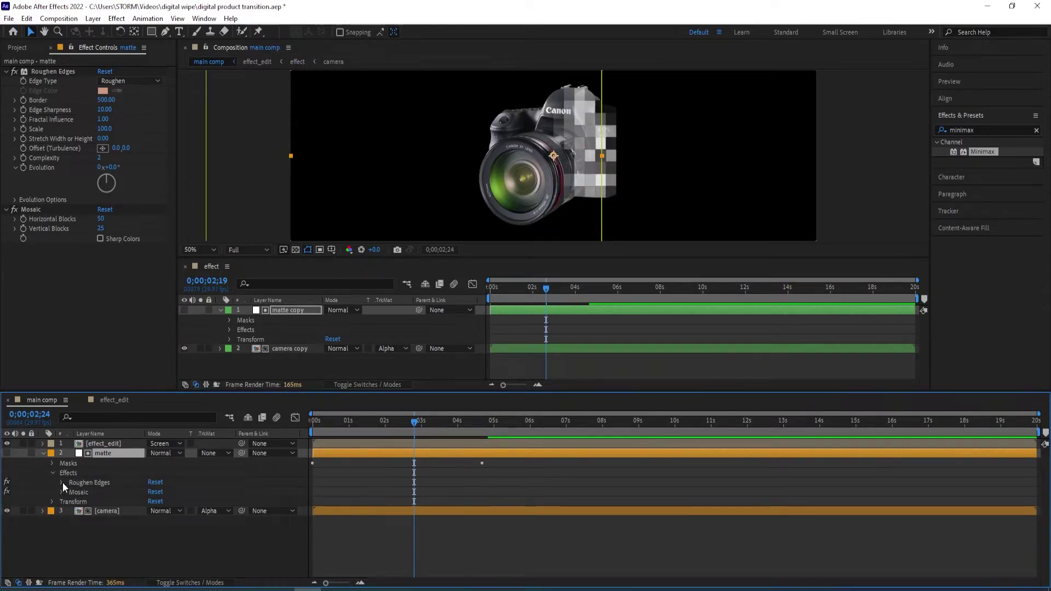
click(62, 482)
click(229, 330)
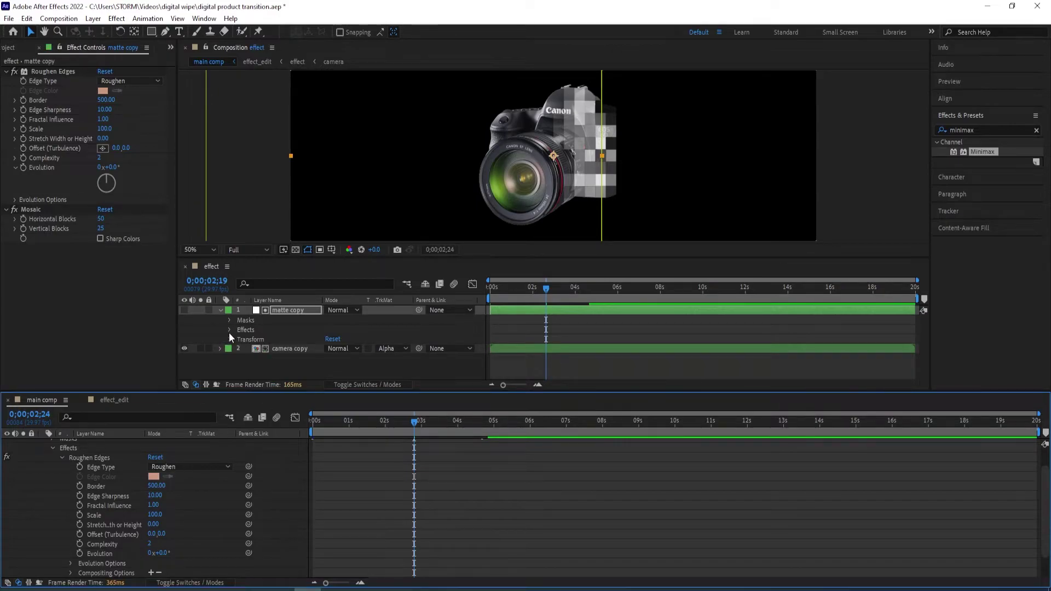
click(239, 340)
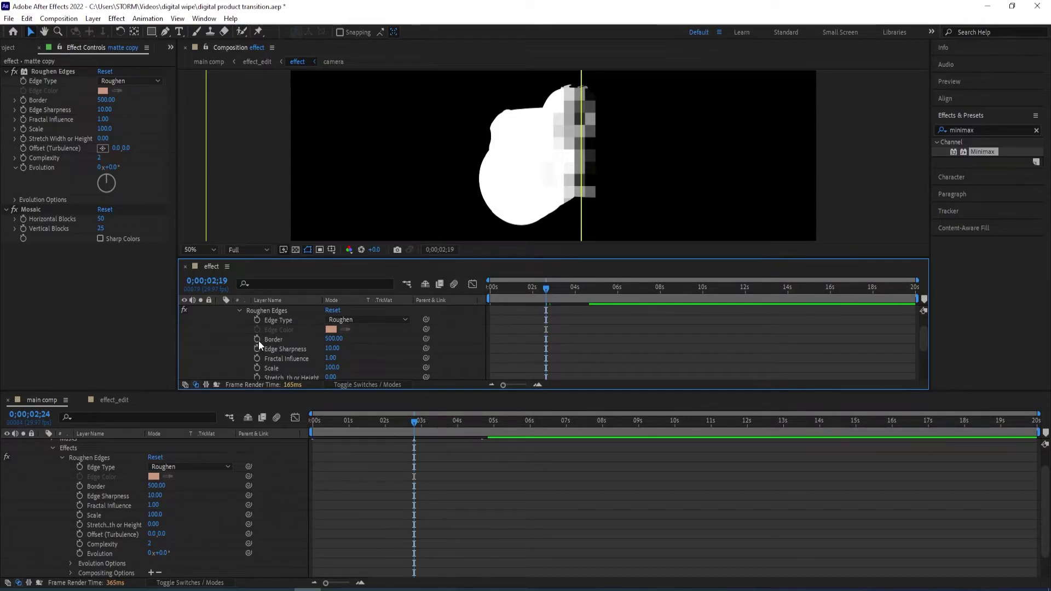
alt+click(257, 339)
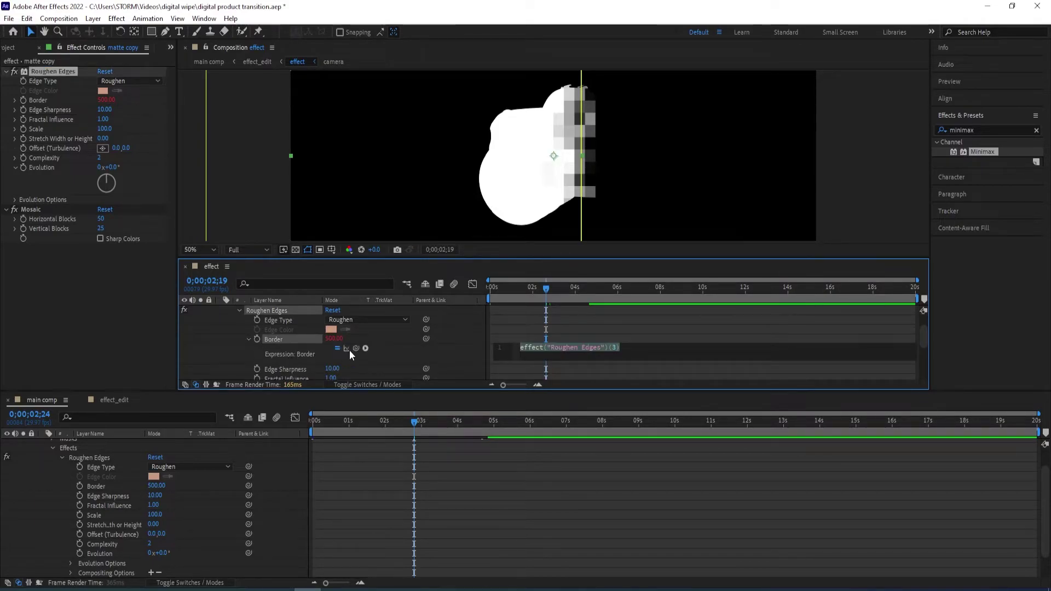
drag(354, 348, 113, 487)
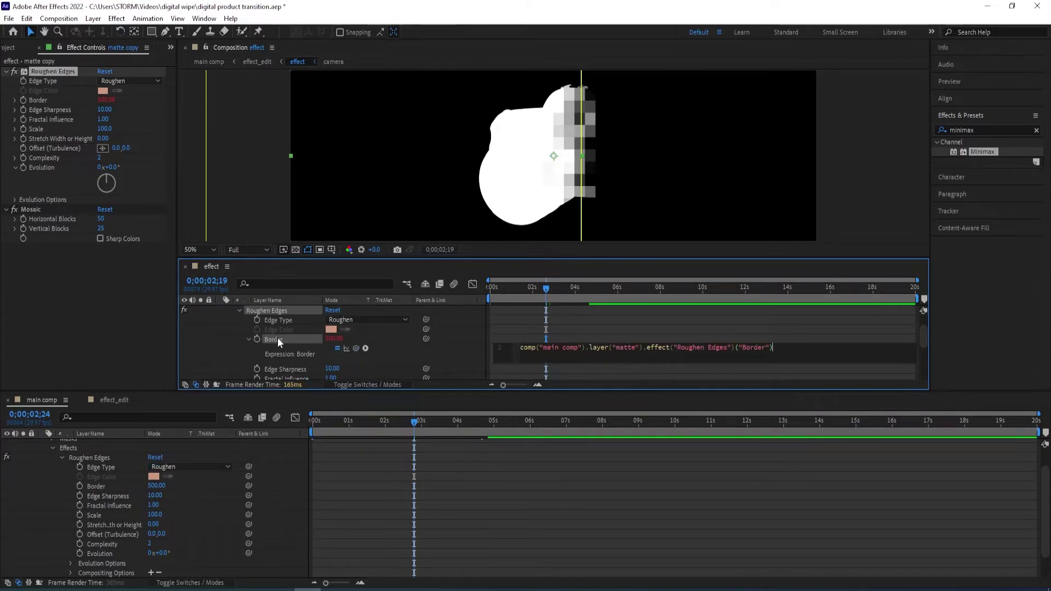
scroll(63, 466, up, 1)
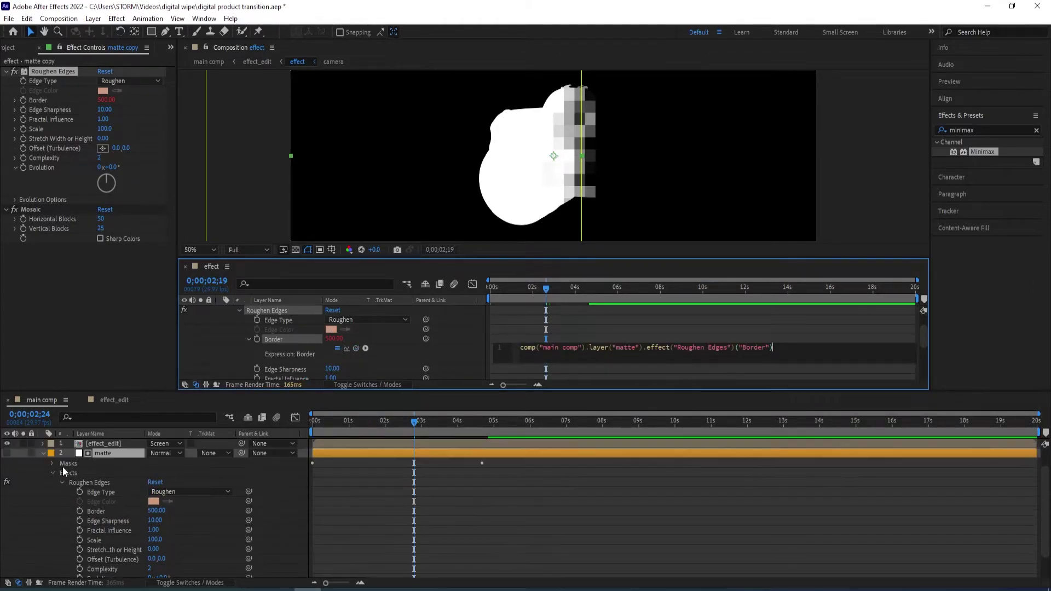
click(64, 483)
click(65, 483)
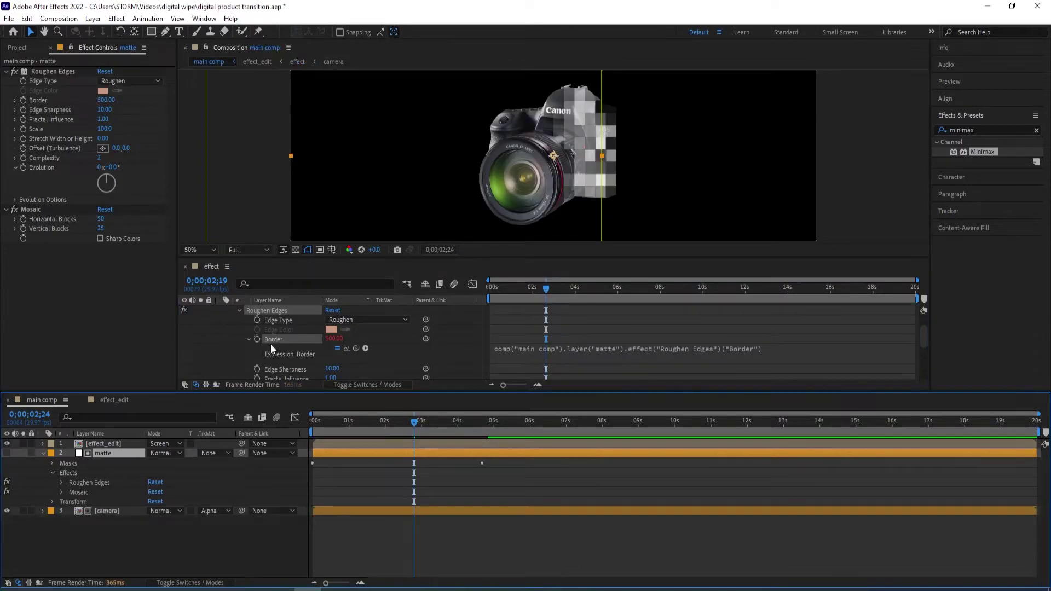
click(240, 311)
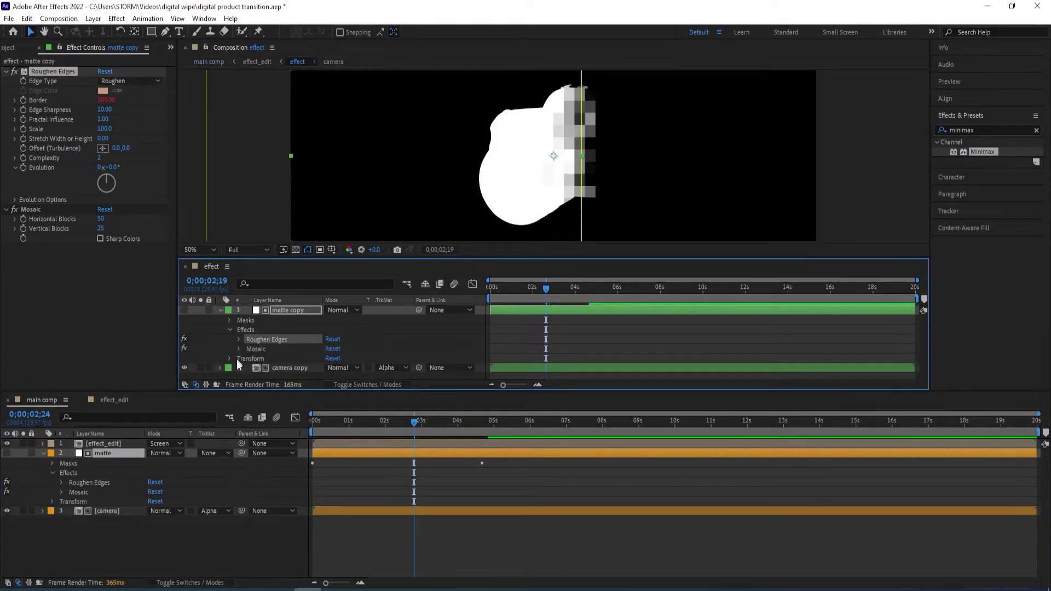
- Link the Mosaic Horizontal Blocks of the matte copy layer by expression to the main comp matte layer's Horizontal Blocks
click(61, 492)
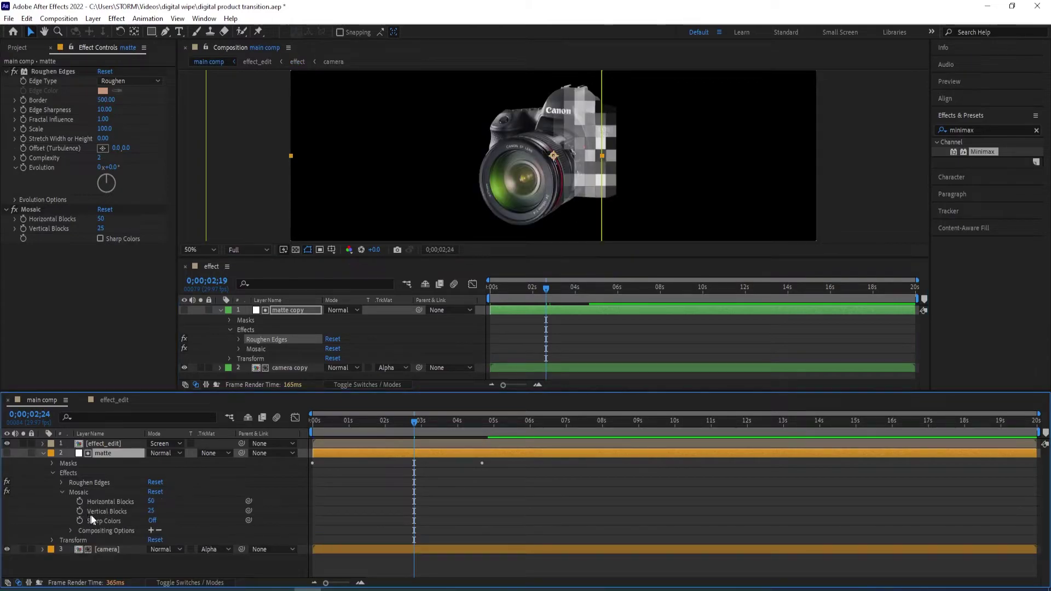
click(239, 349)
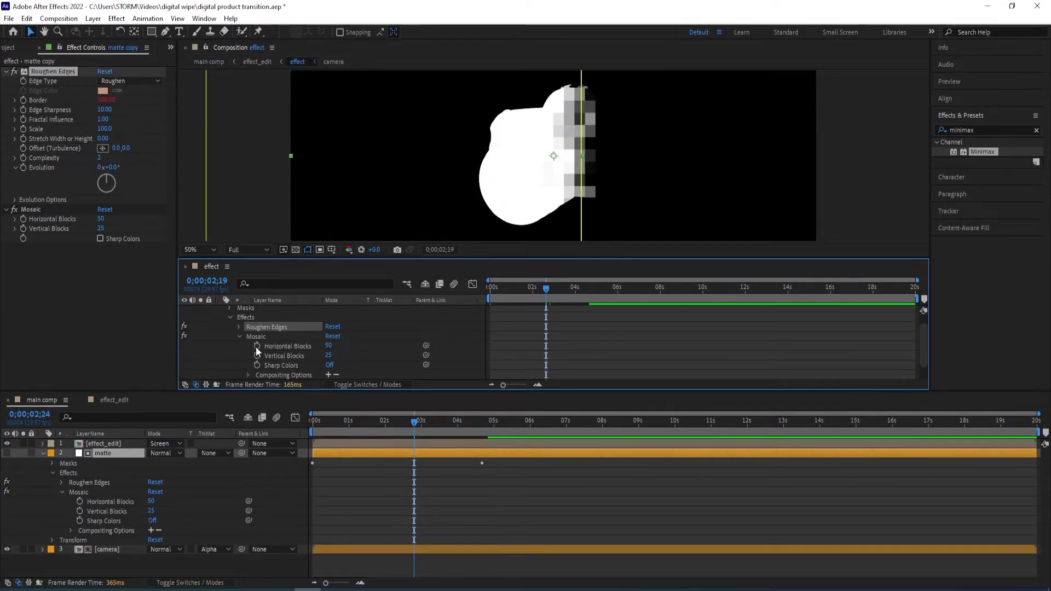
alt+click(256, 346)
drag(355, 356, 109, 501)
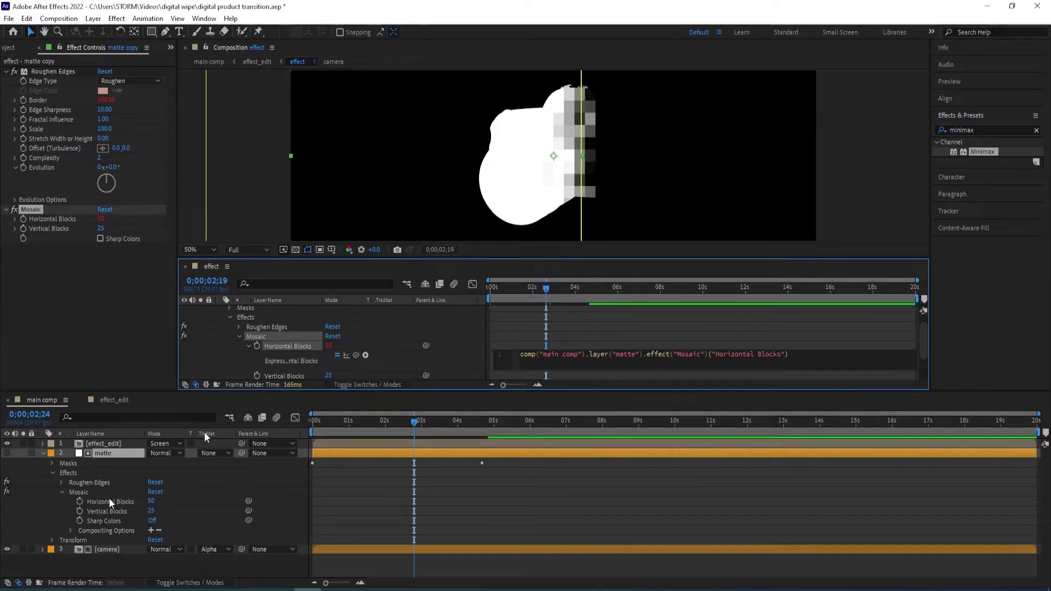
- Link the matte copy layer's Mosaic Vertical Blocks to the main comp matte layer's Vertical Blocks, and close the effect timeline
scroll(295, 328, down, 2)
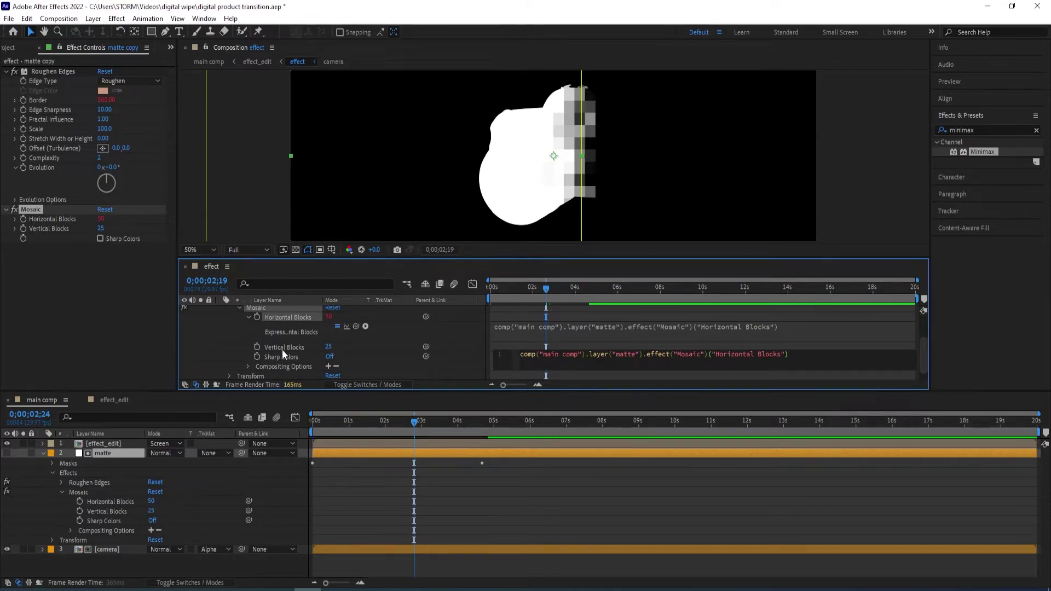
alt+click(257, 347)
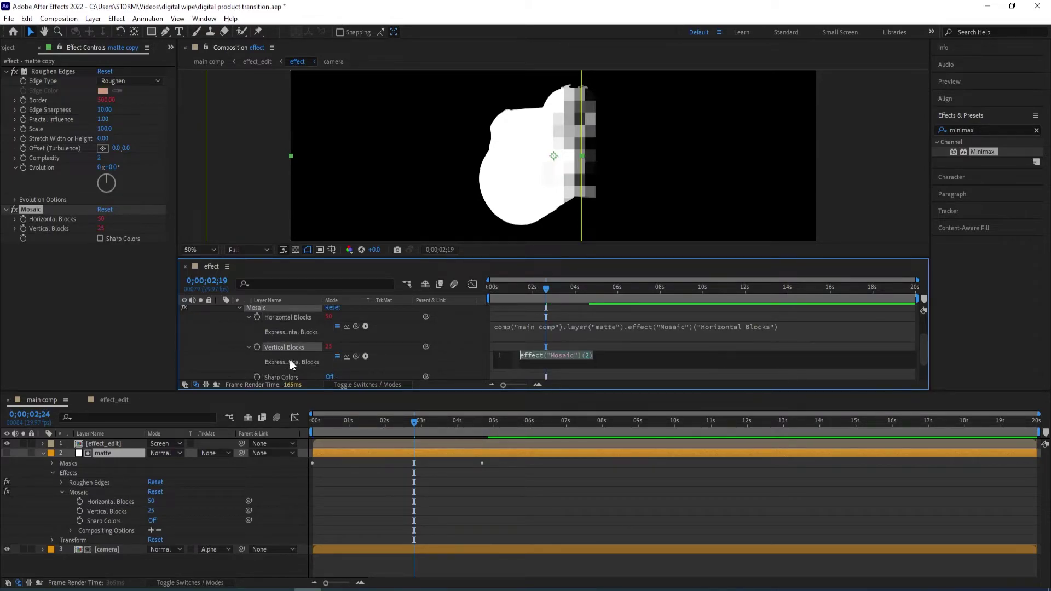
drag(356, 356, 117, 509)
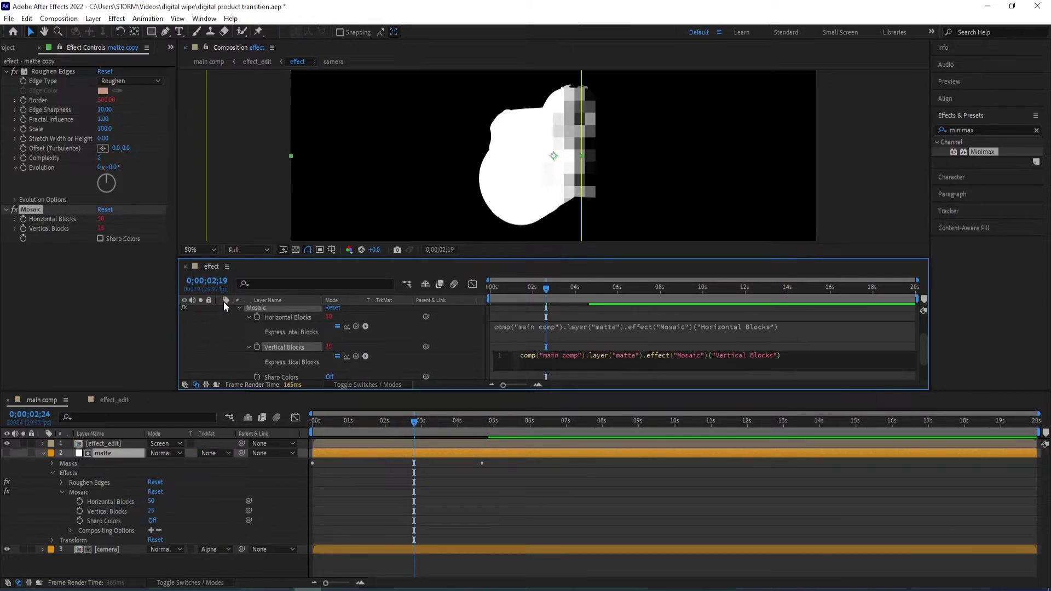
click(185, 268)
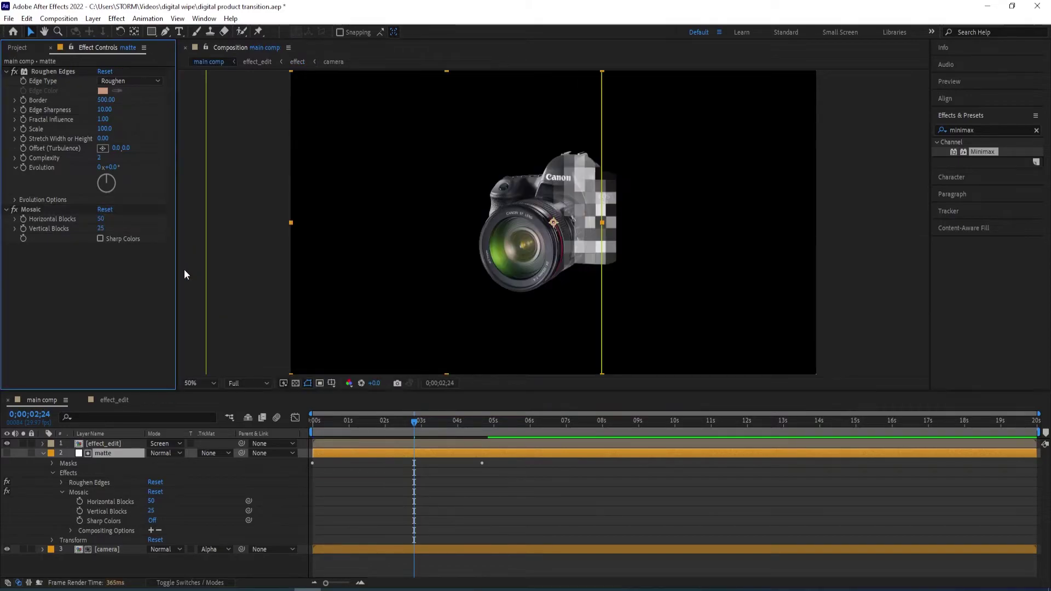
click(43, 453)
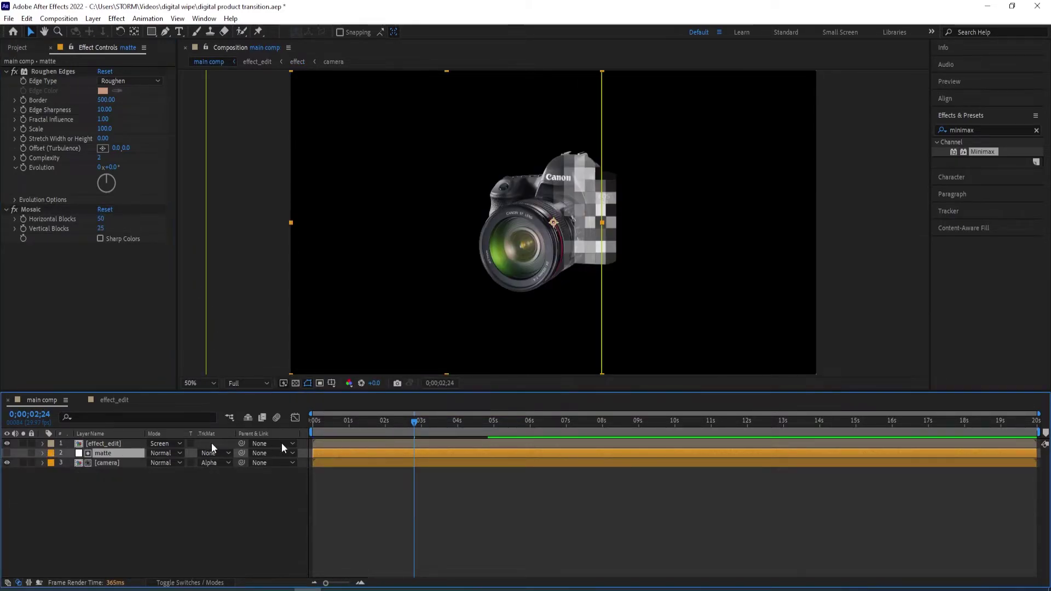
- Try 150 horizontal blocks in the matte layer's Mosaic effect, and set the value back to 50
click(103, 219)
text(150)
key(Return)
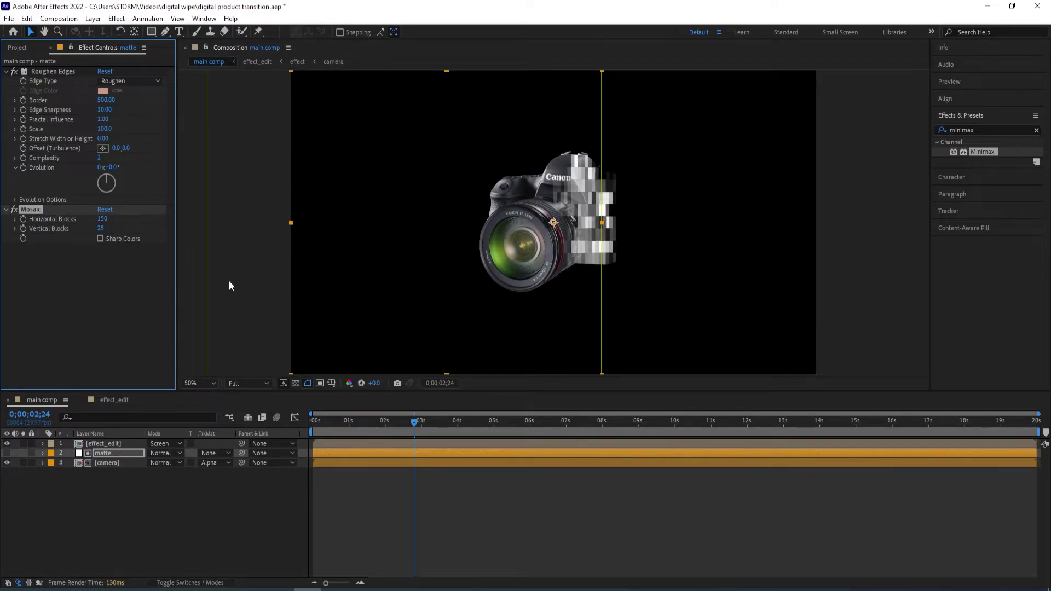
click(171, 551)
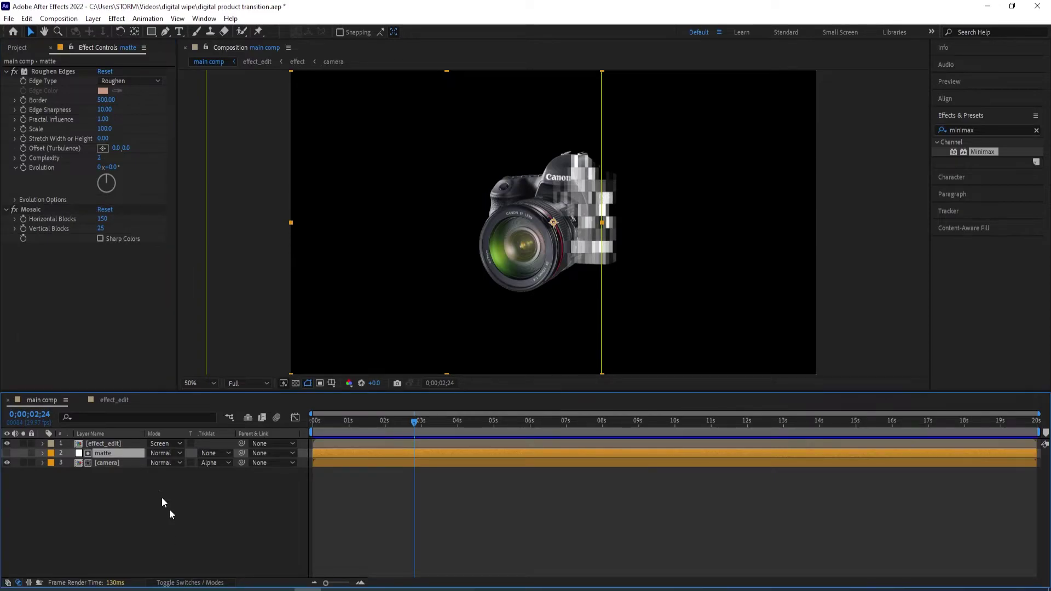
click(105, 219)
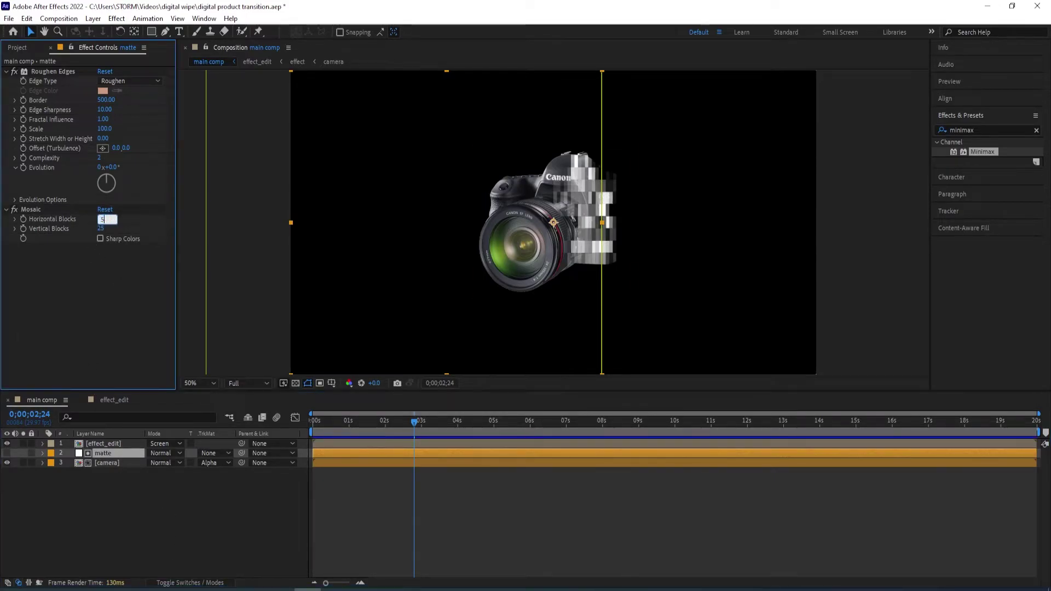
text(50)
key(Return)
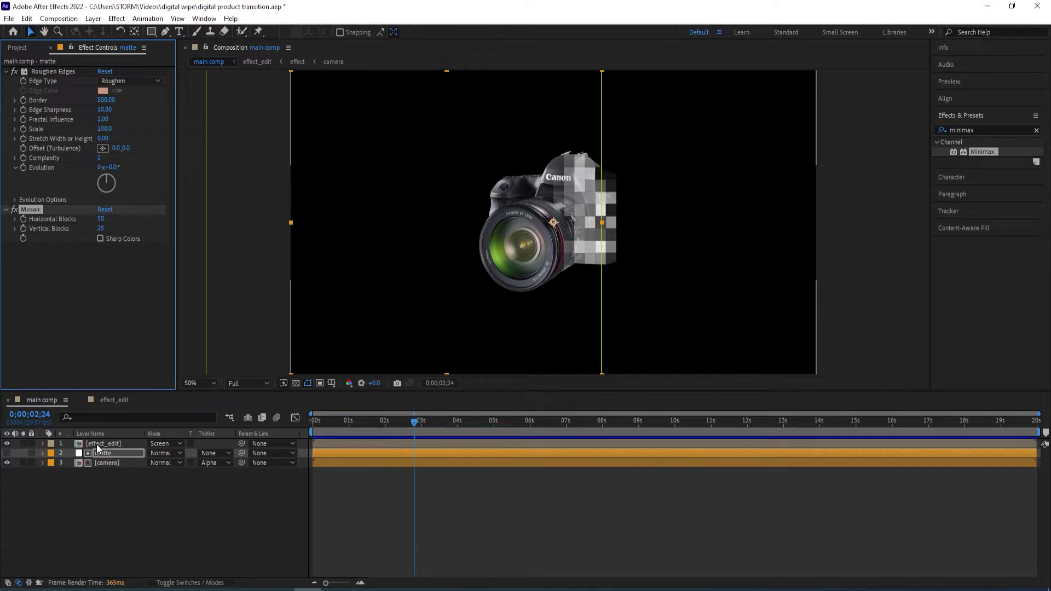
- Apply the CC Glass effect to the effect_edit layer
click(103, 444)
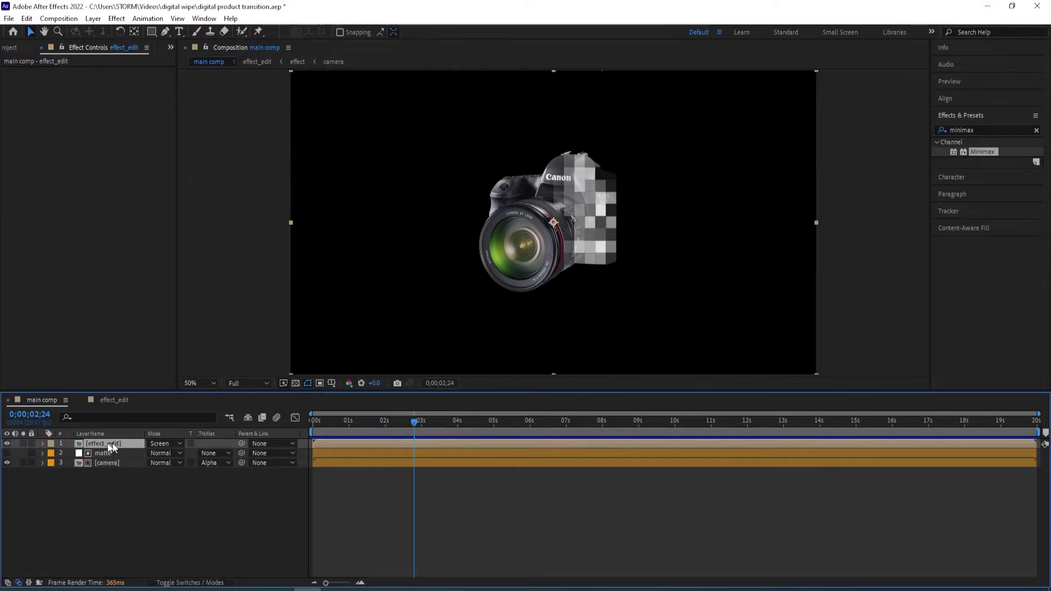
double_click(981, 130)
key(BackSpace)
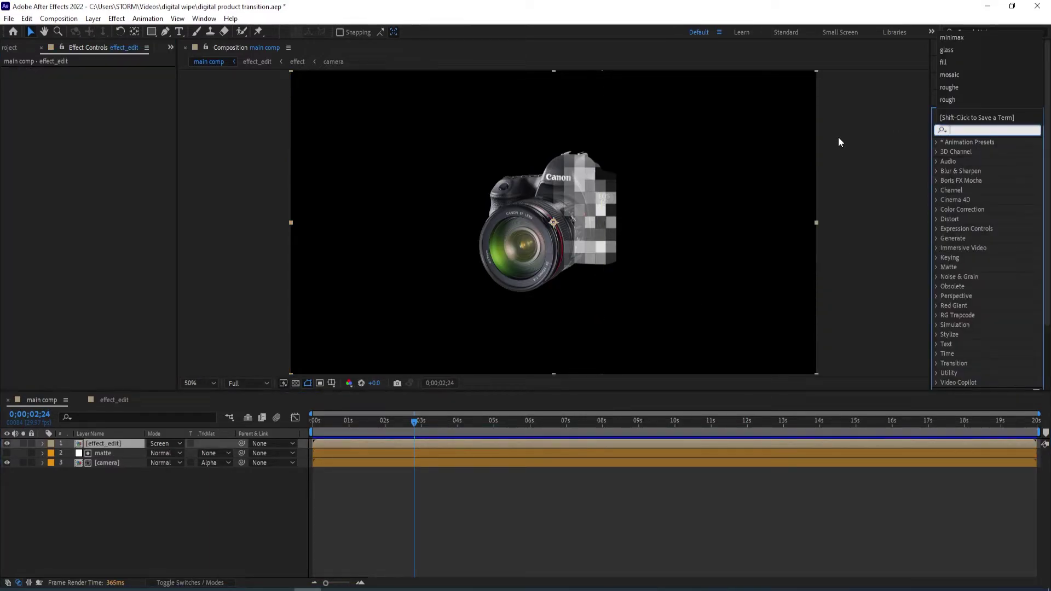
text(glass)
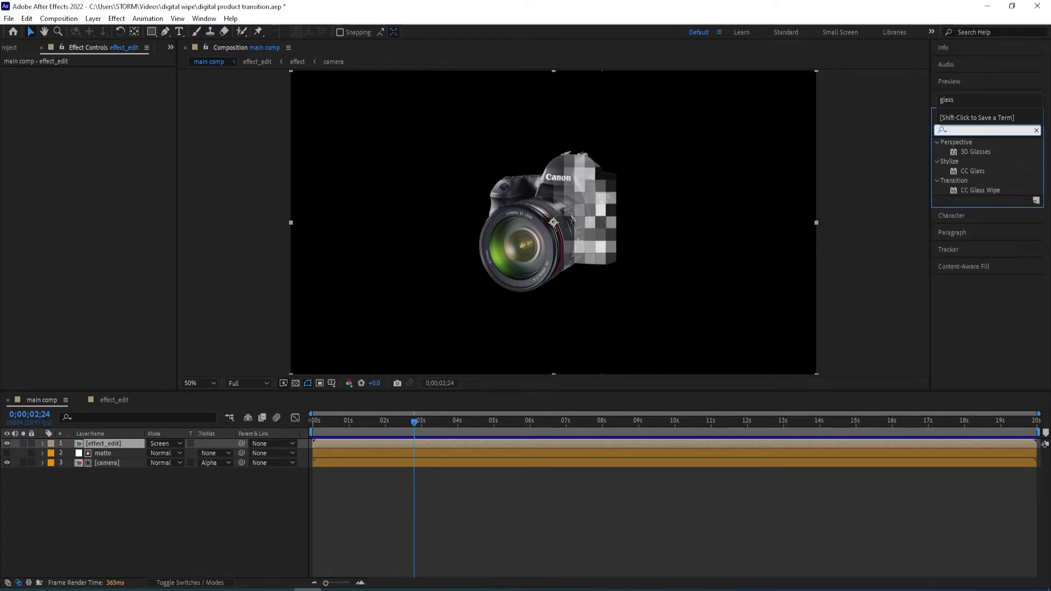
double_click(974, 172)
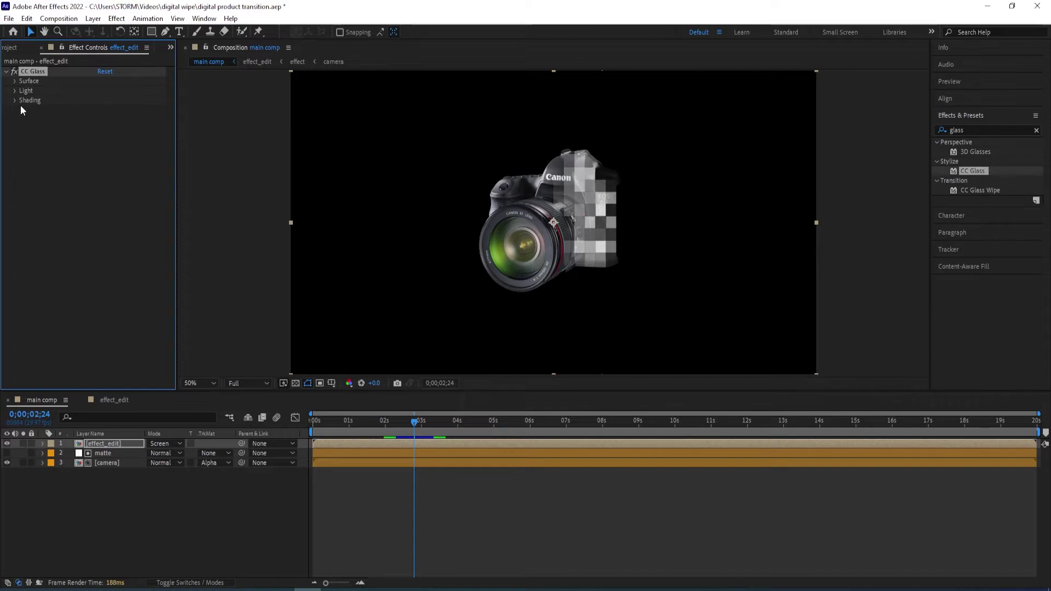
- Set the CC Glass surface Property to Alpha, keeping the effect_edit layer as the bump map
click(15, 81)
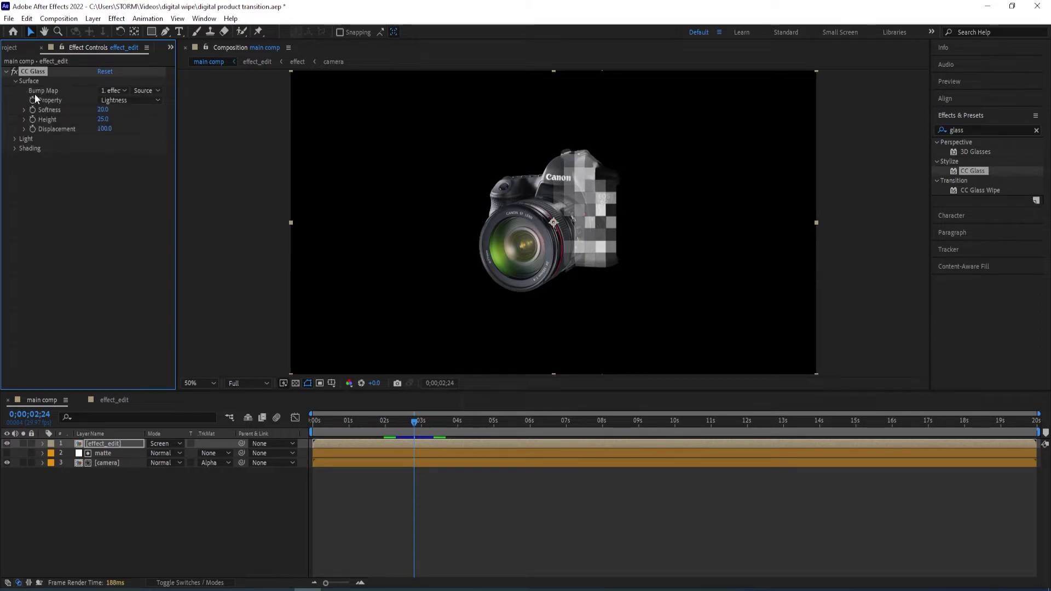
click(107, 91)
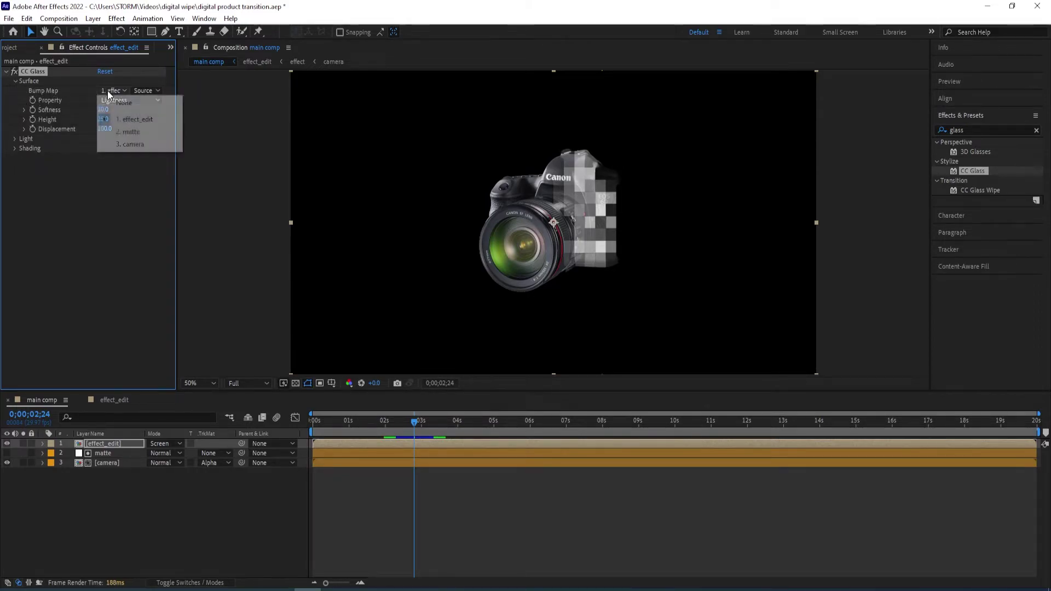
click(116, 92)
click(113, 91)
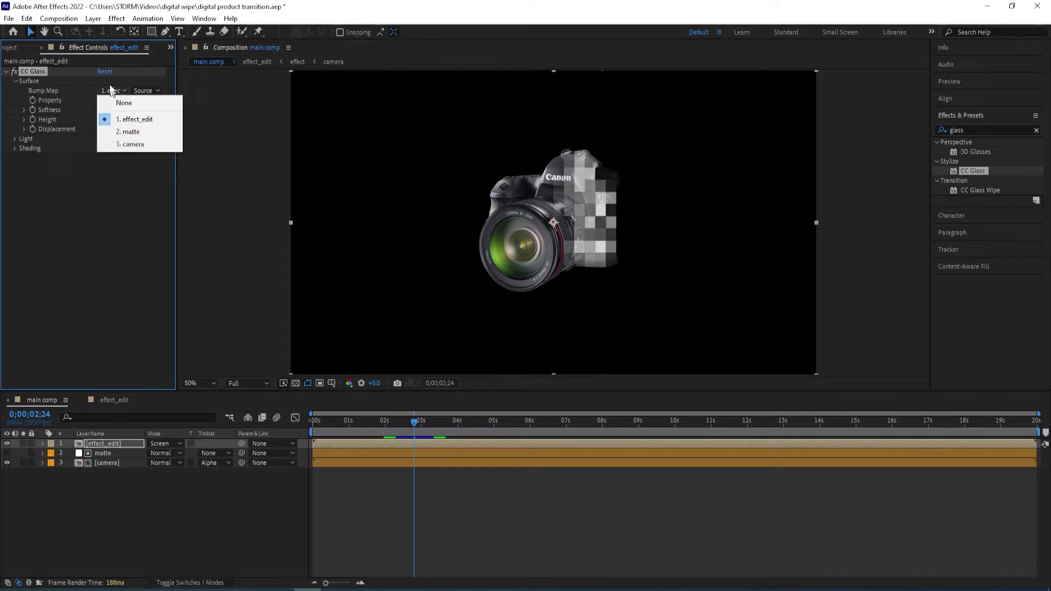
click(65, 91)
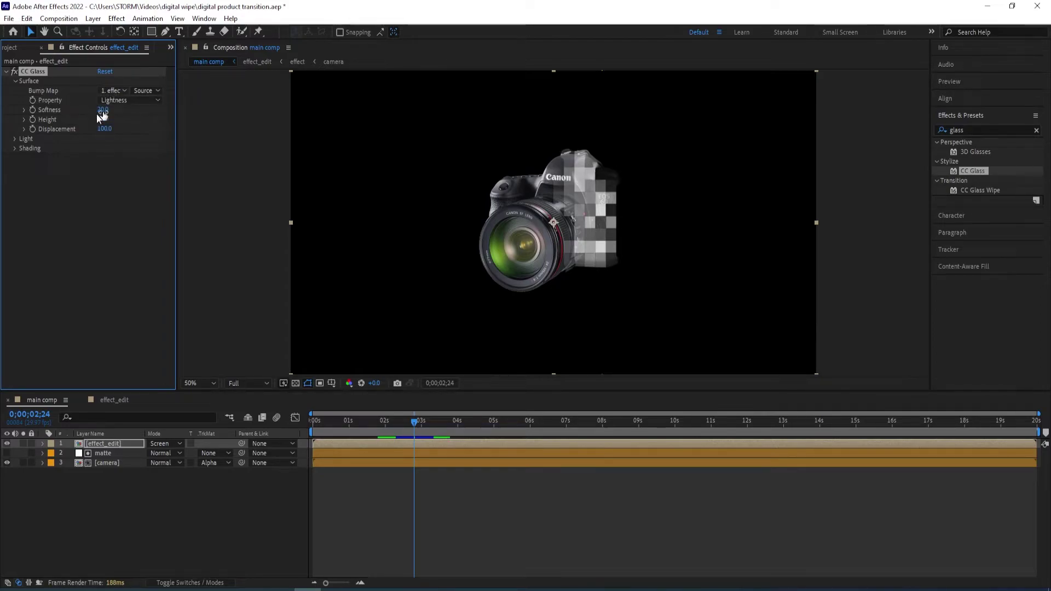
click(124, 103)
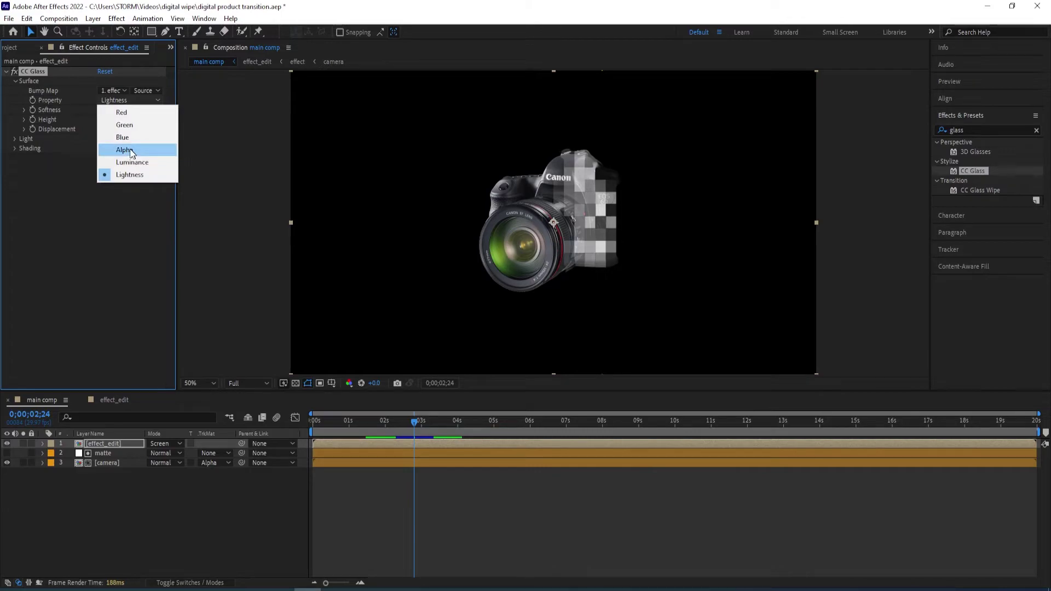
click(130, 150)
- Set the CC Glass surface Softness to 0.5 and Height to -50
click(103, 110)
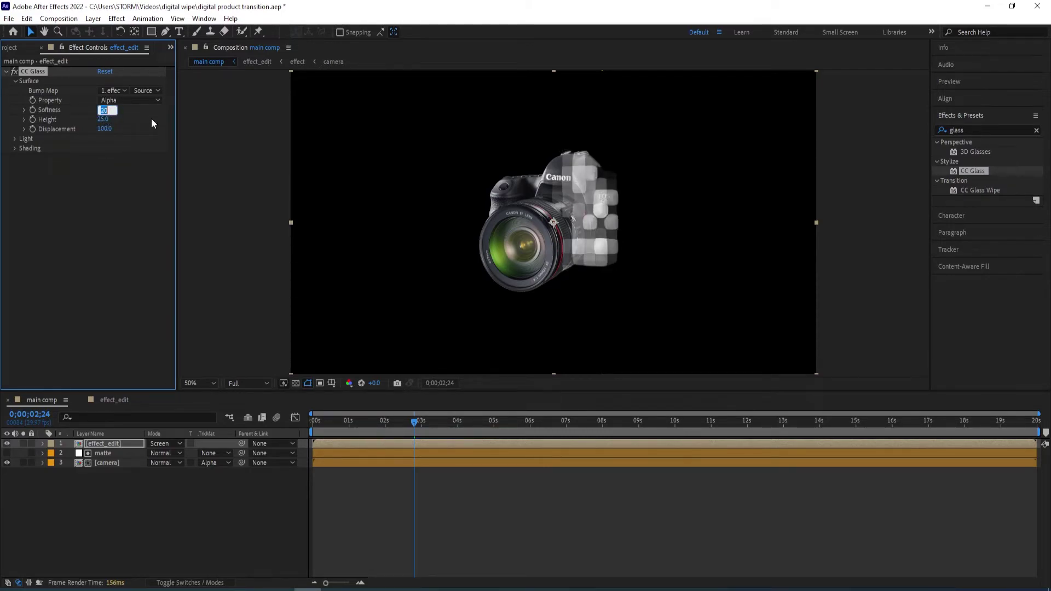
text(0.5)
key(Return)
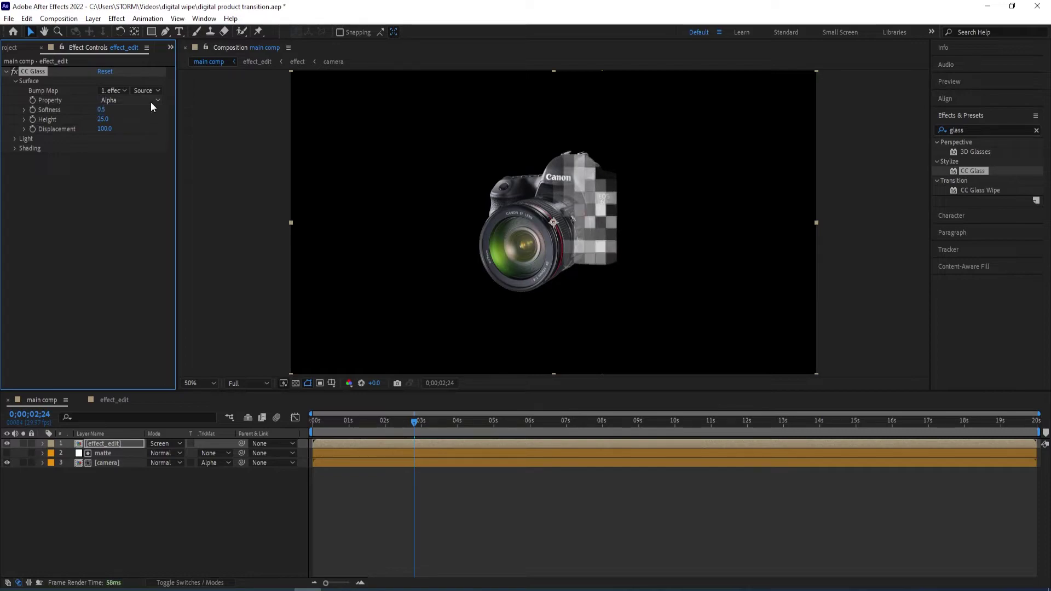
click(101, 120)
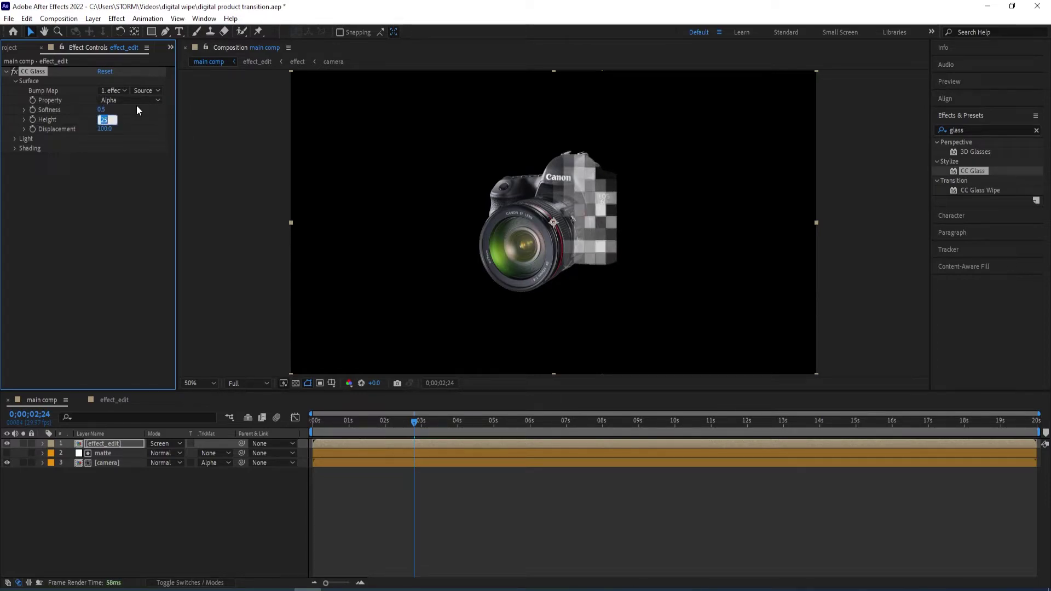
text(-)
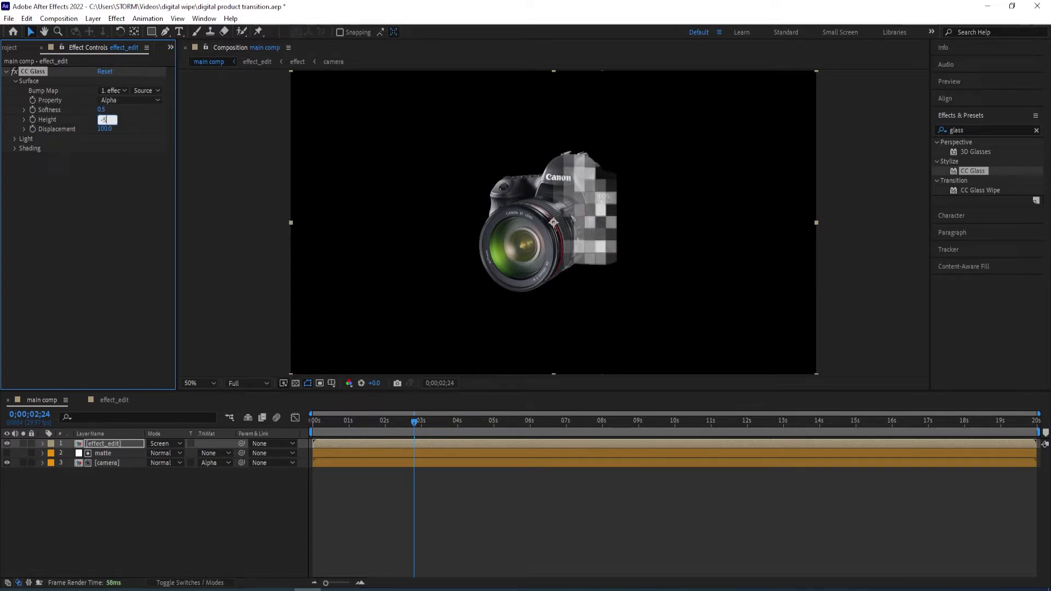
text(50)
key(Return)
- Set the CC Glass Displacement to 200, and play the wipe from about the one-second mark to preview it
click(112, 128)
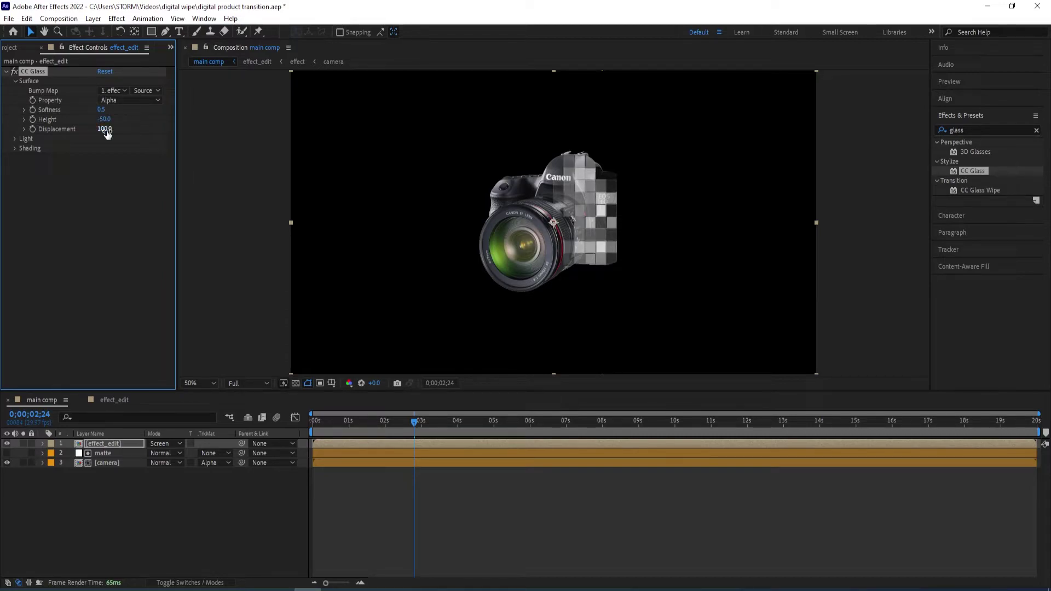
text(200)
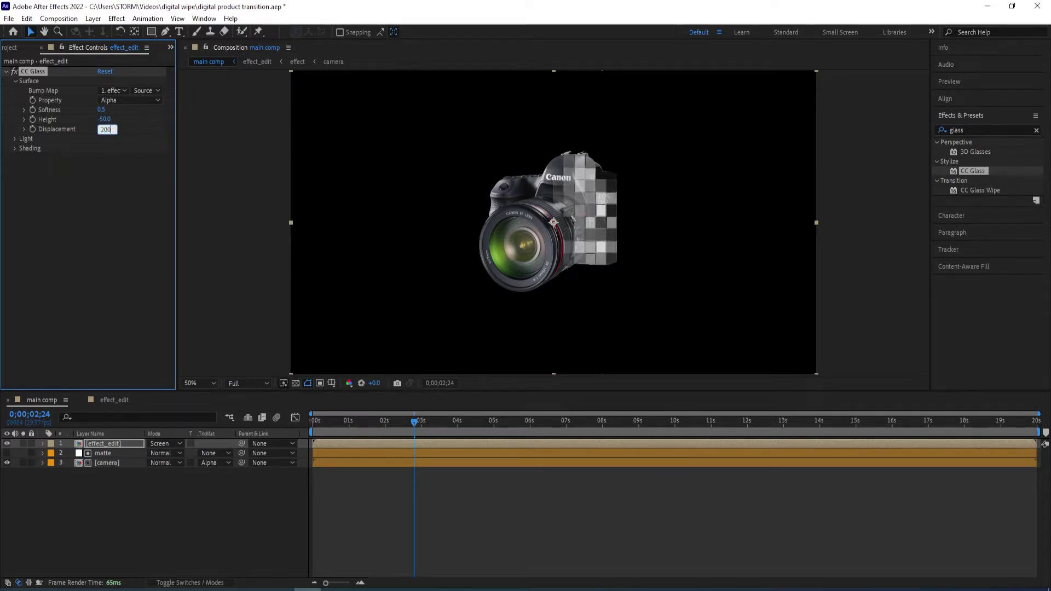
key(Return)
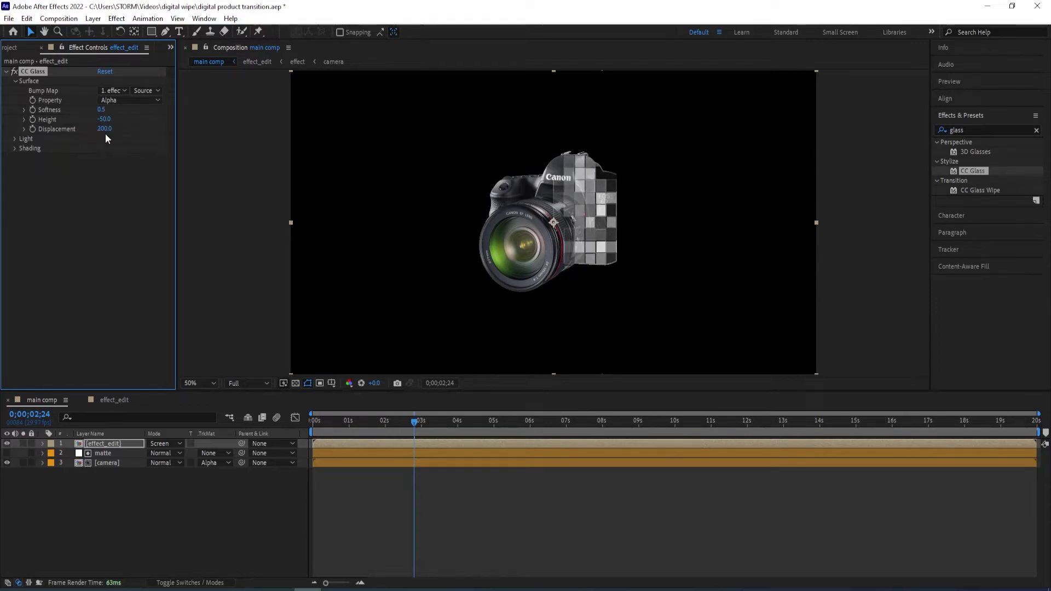
drag(415, 422, 347, 430)
key(space)
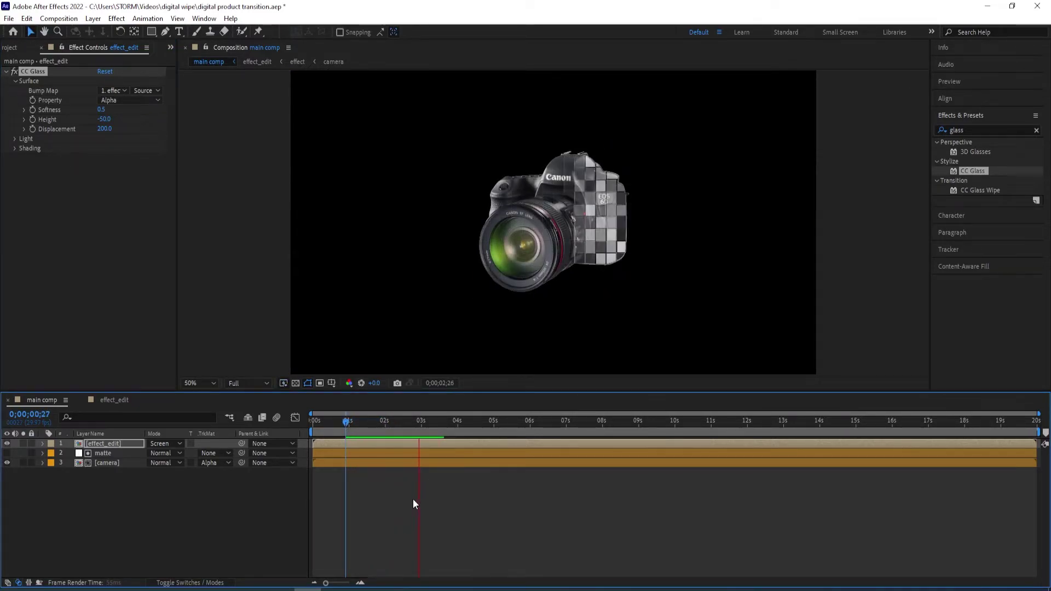
key(space)
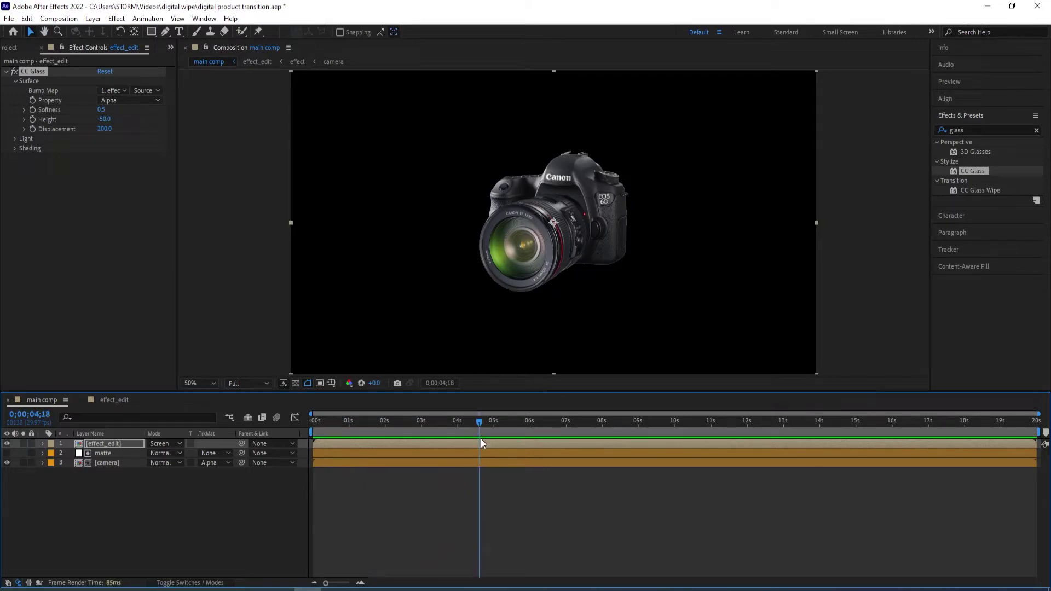
drag(479, 423, 354, 425)
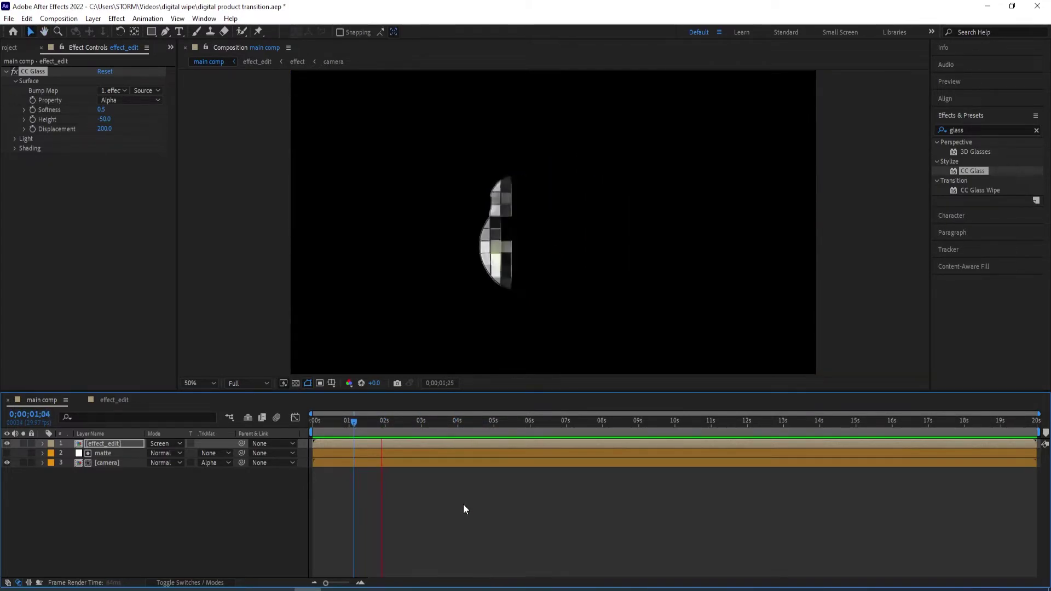
key(space)
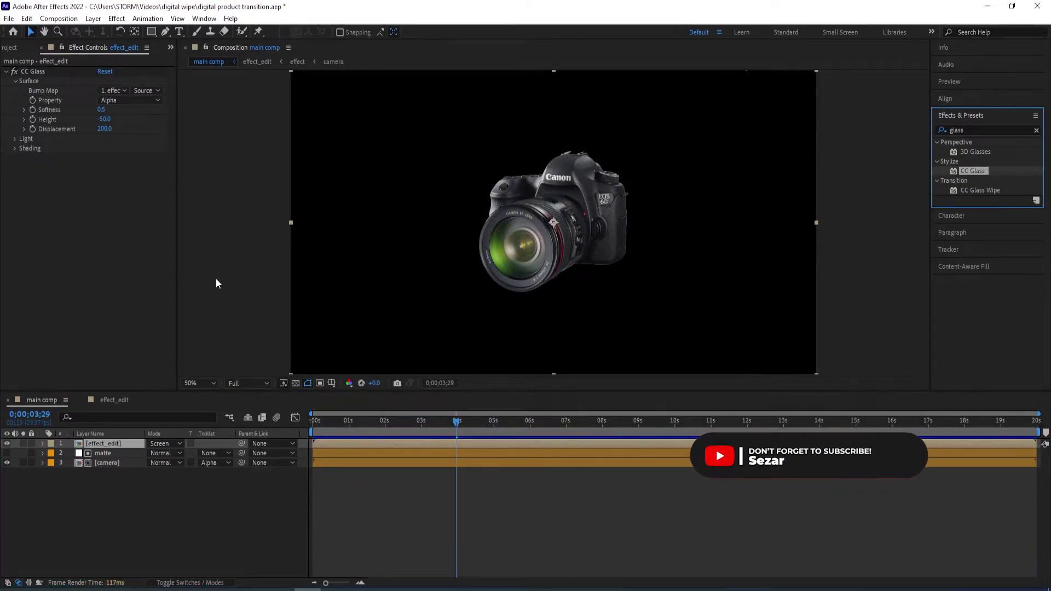
- Collapse CC Glass and apply the Displacement Map effect to the effect_edit layer
click(6, 72)
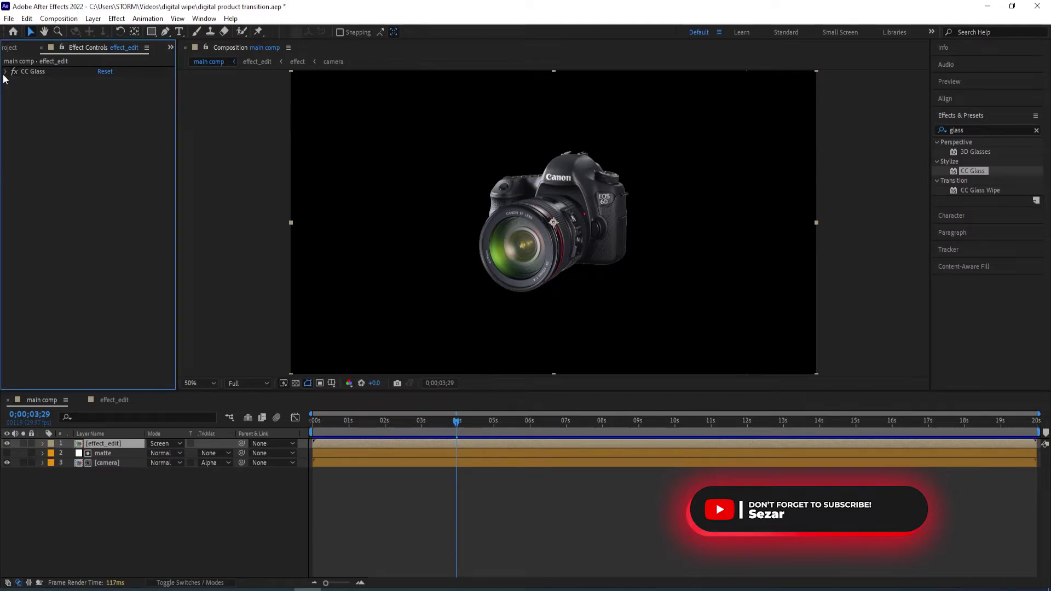
click(958, 131)
text(displacement)
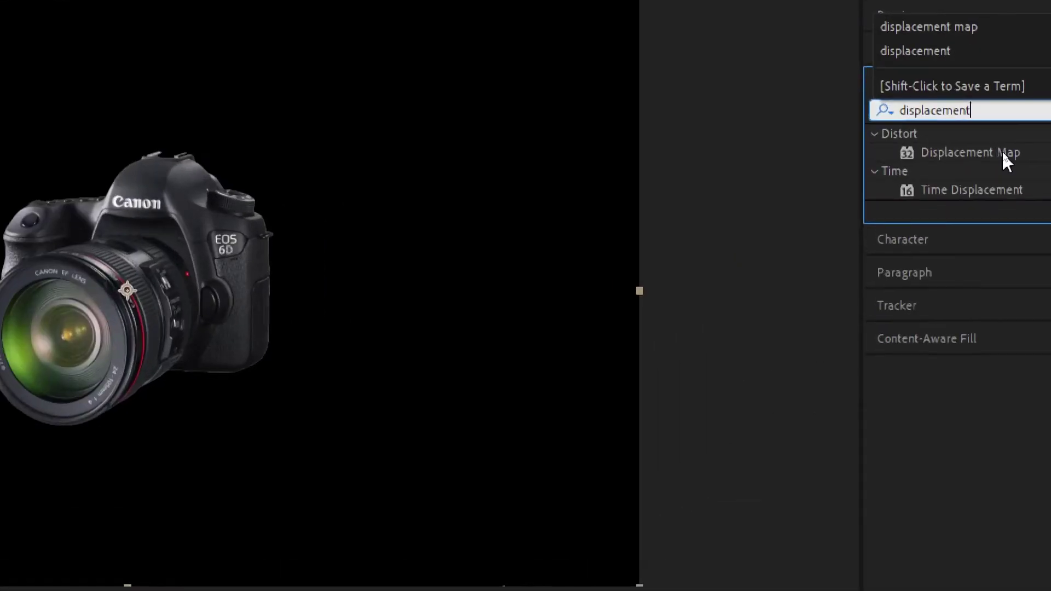
click(1004, 152)
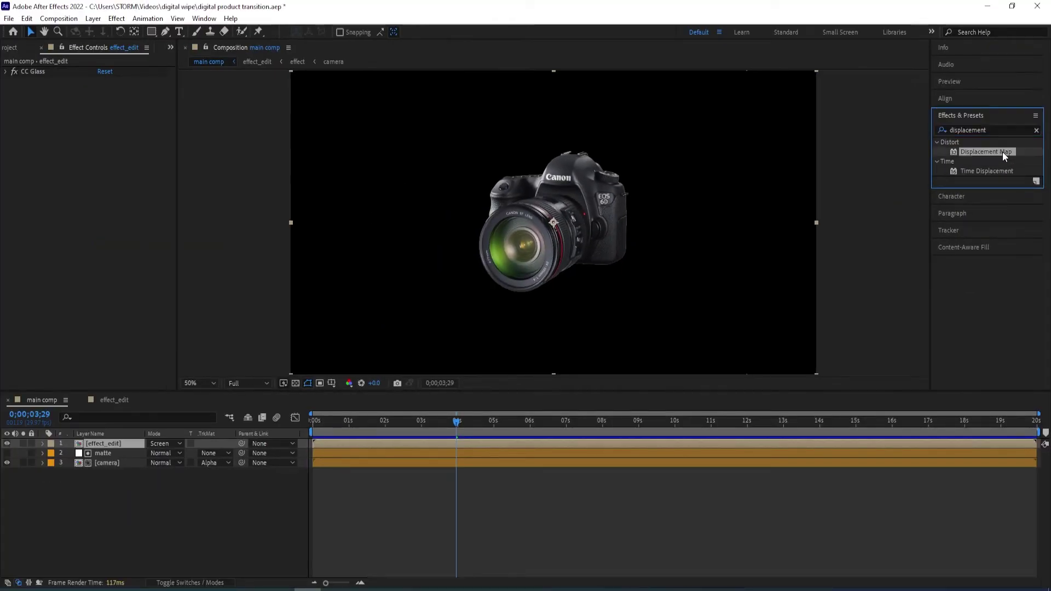
double_click(1003, 152)
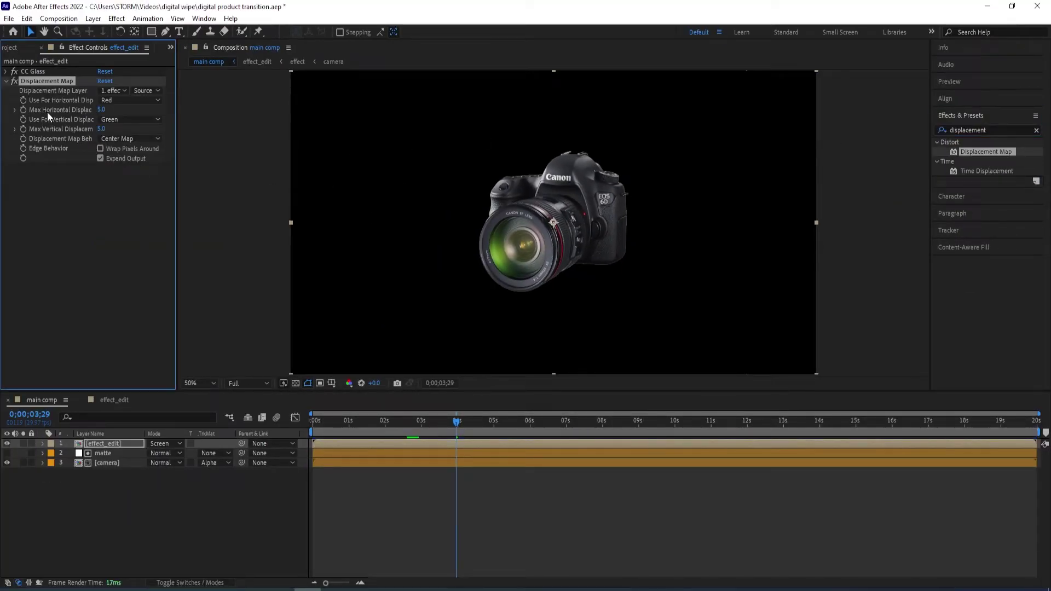
- Set the Displacement Map's Max Horizontal Displacement to 150, check the frame at 0;00;02;22, and collapse the effect
click(101, 109)
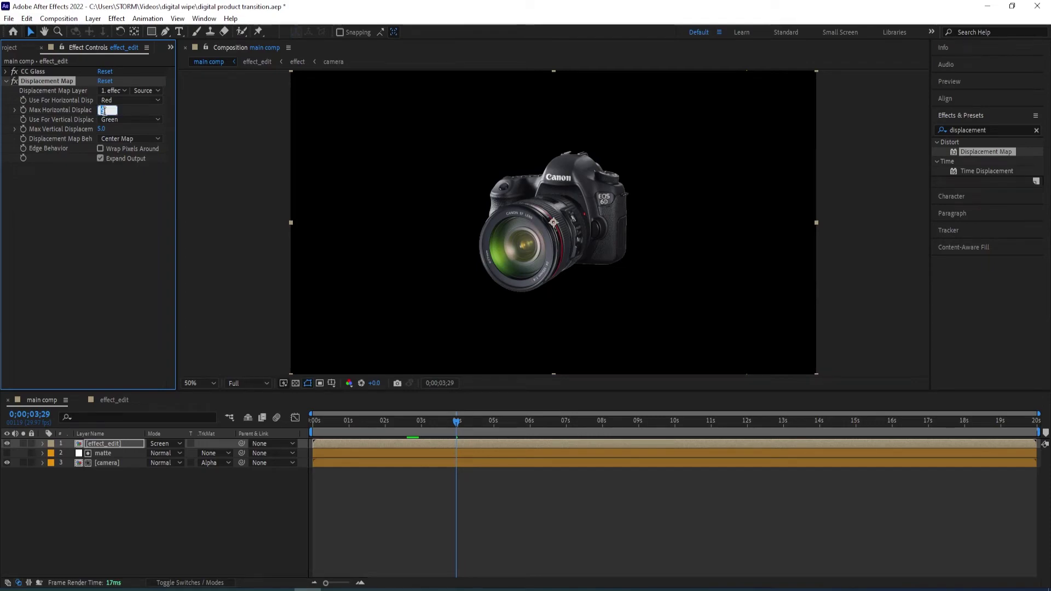
text(150)
key(Return)
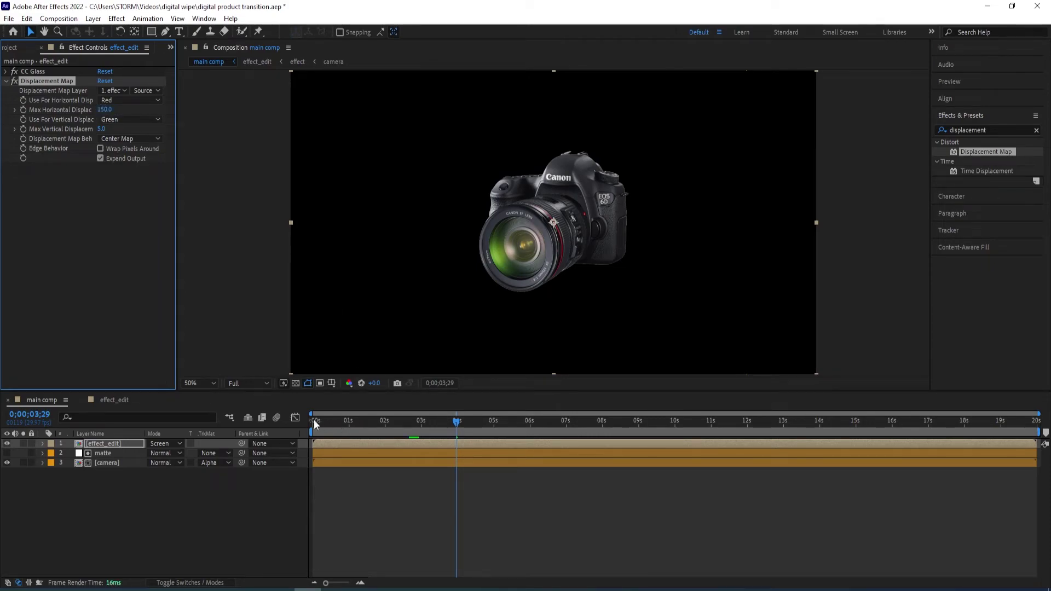
drag(456, 423, 409, 428)
click(15, 101)
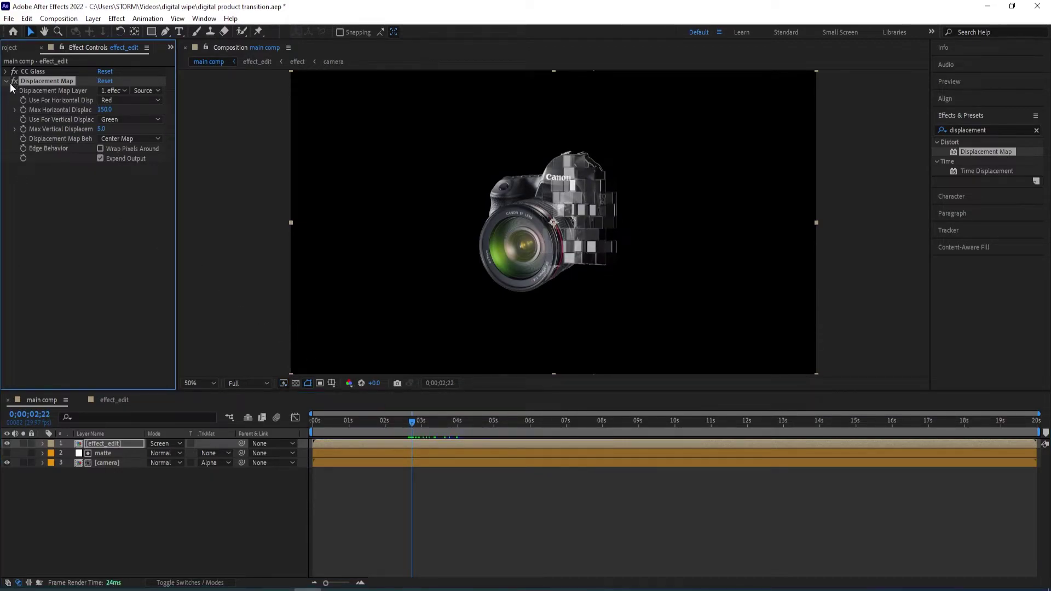
click(6, 82)
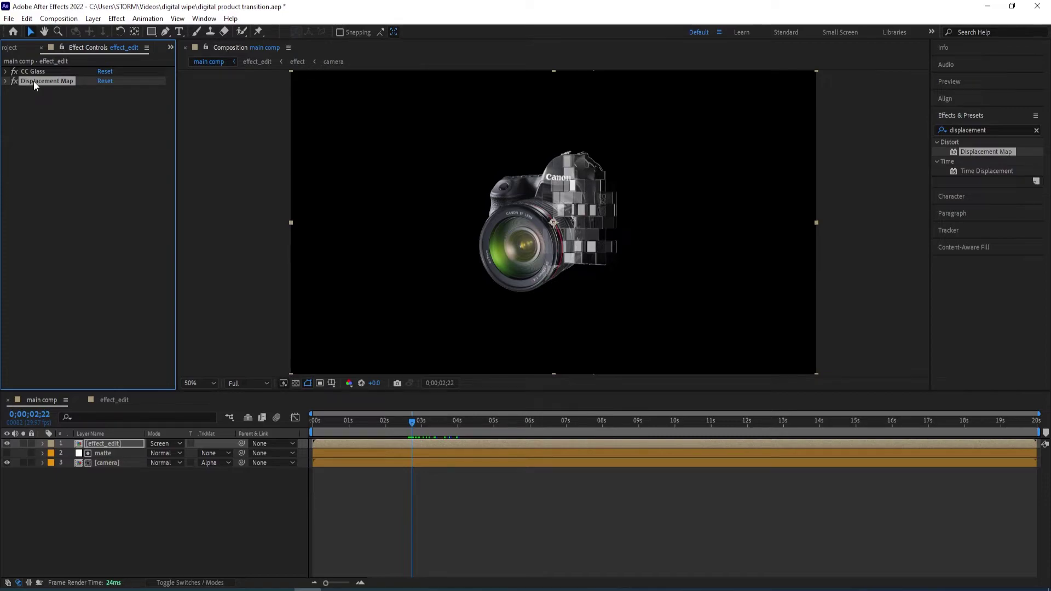
- Duplicate the Displacement Map effect, set the copy's Max Horizontal Displacement to -220, and collapse it
key(ctrl+d)
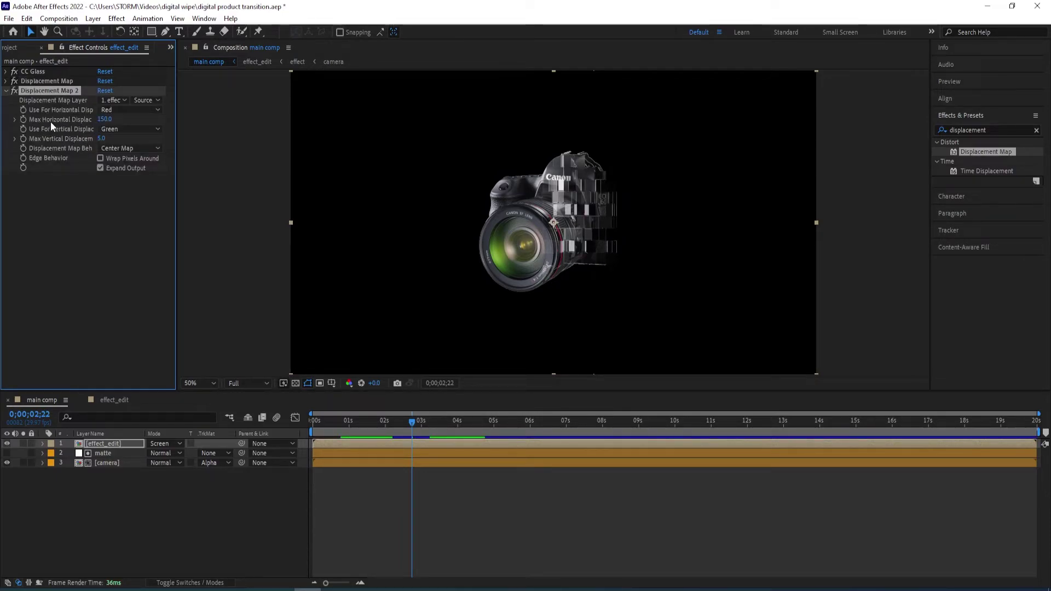
click(105, 120)
text(-220)
key(Return)
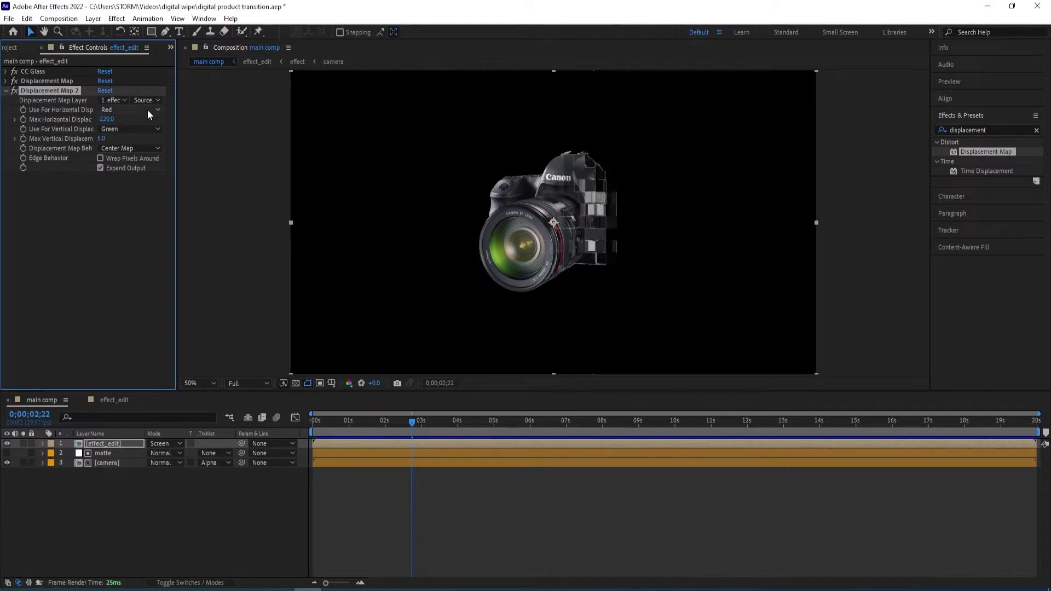
click(6, 92)
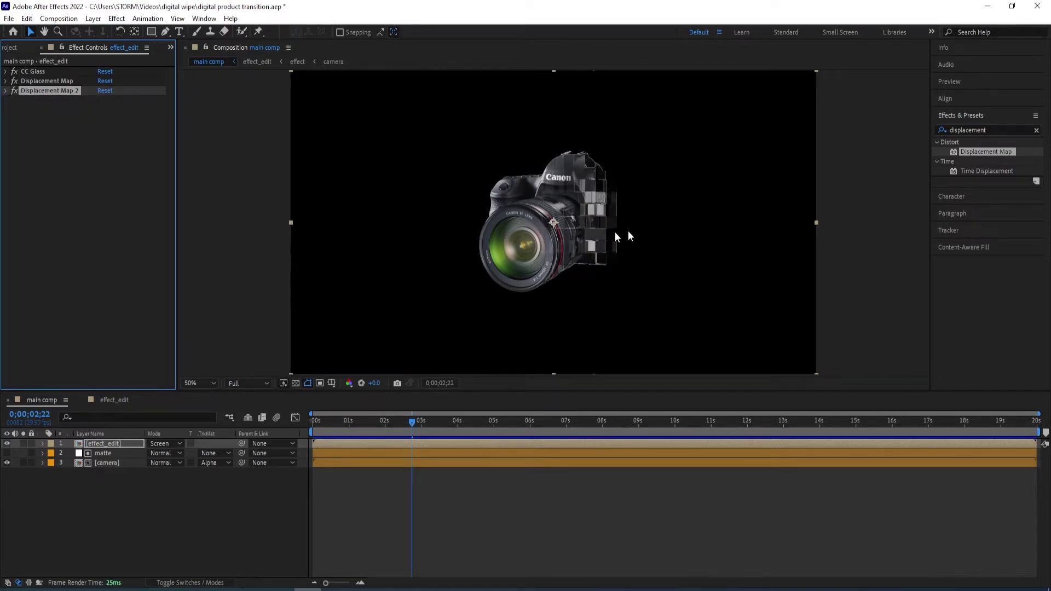
- Apply the Colorama effect to the effect_edit layer and turn off Modify Alpha in its Modify settings
click(980, 130)
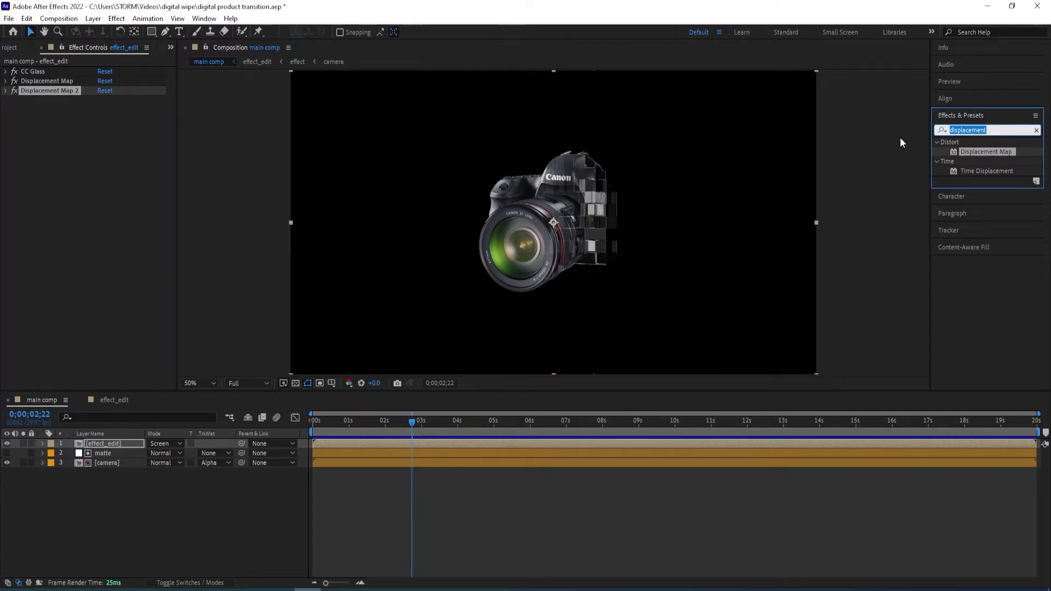
text(colorama)
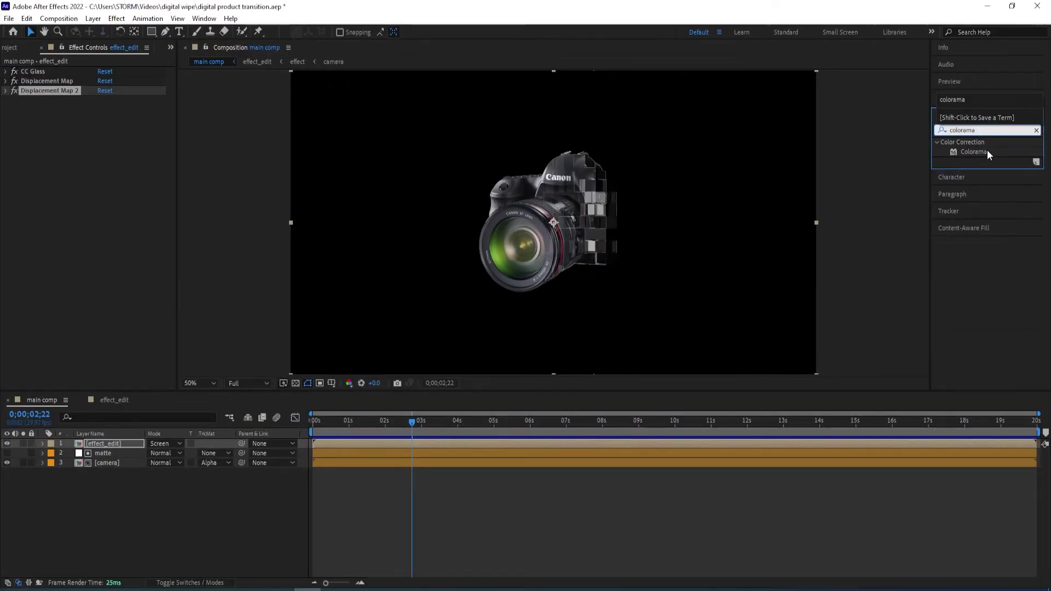
double_click(974, 152)
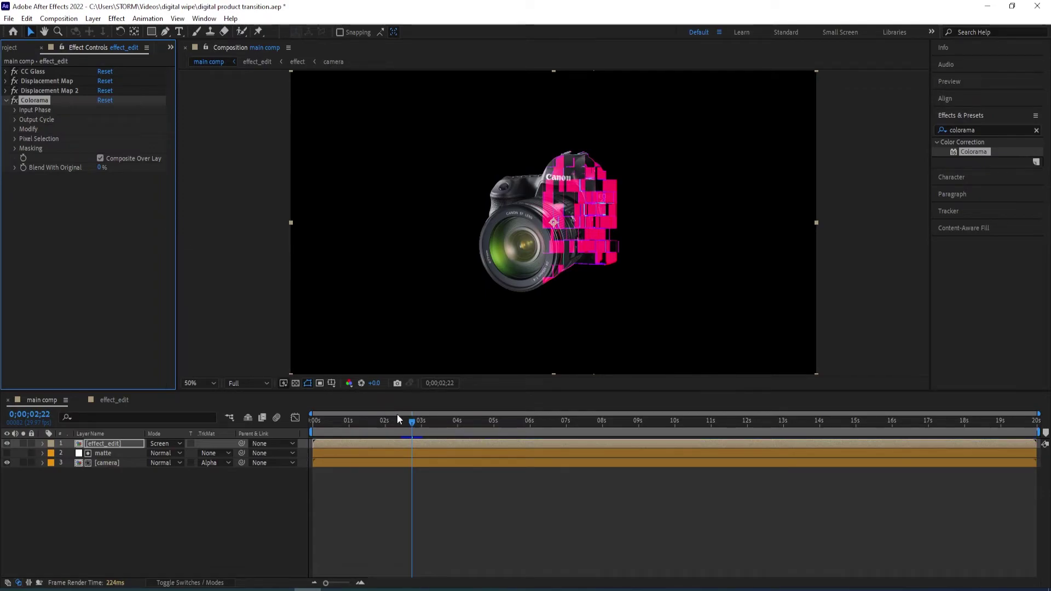
click(14, 129)
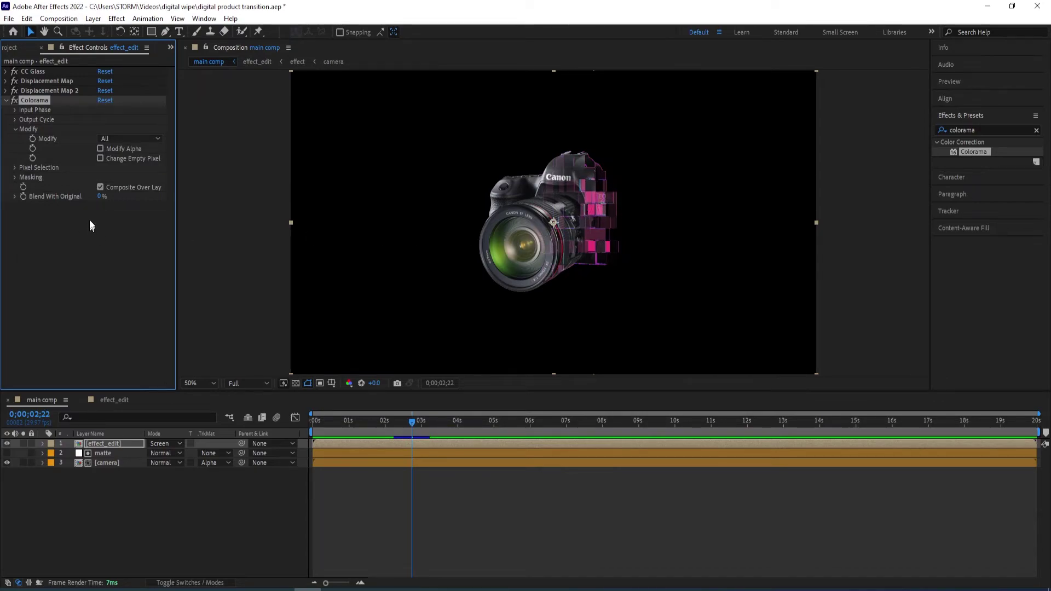
- Set Colorama's Add Phase layer to effect_edit and its Phase Shift to 1x+155°
click(15, 110)
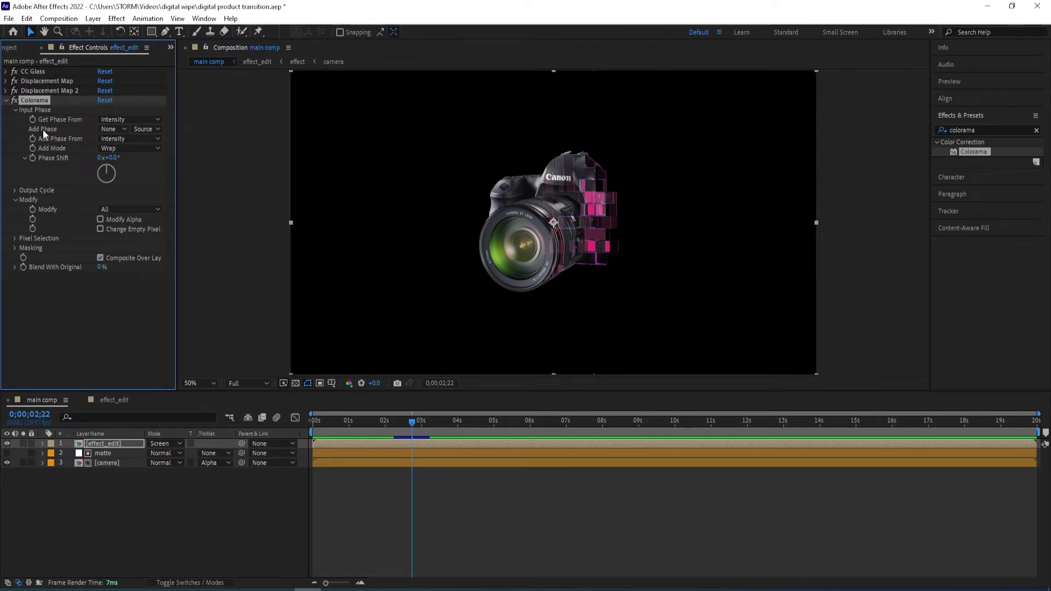
click(120, 130)
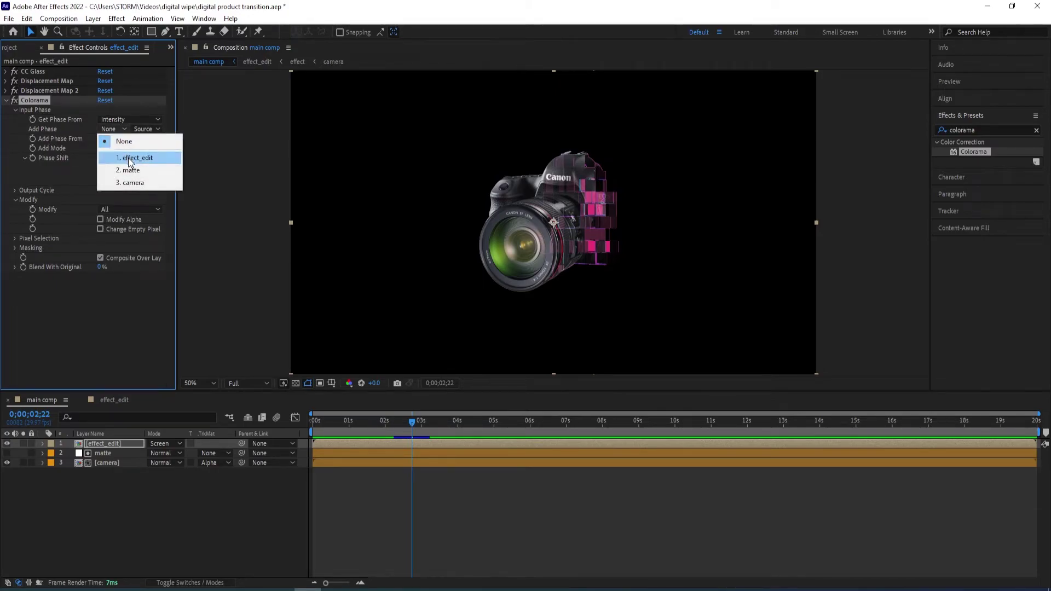
click(134, 157)
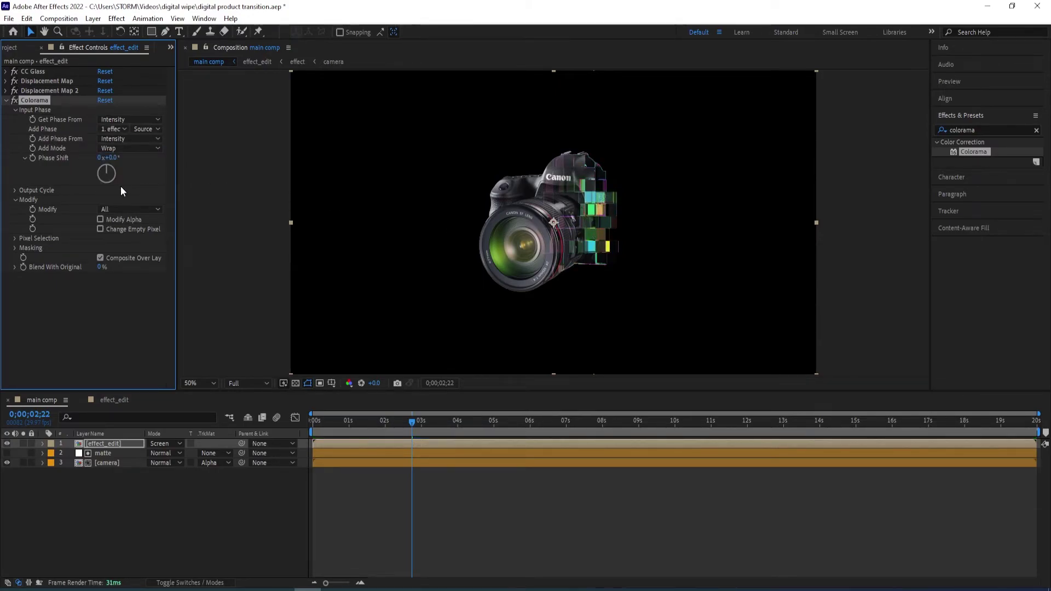
drag(109, 174, 126, 187)
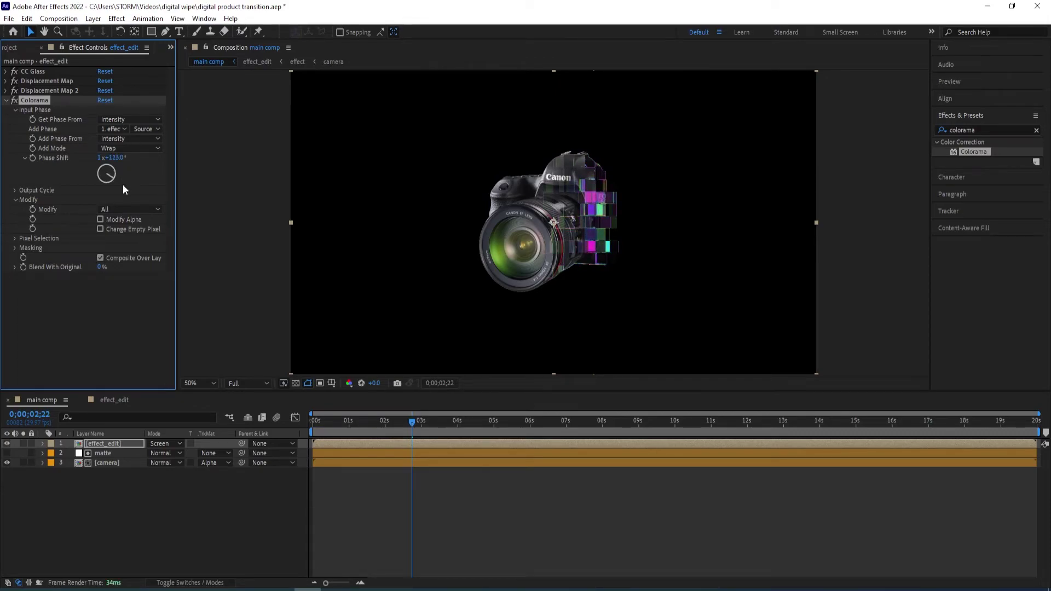
mouse_move(118, 194)
mouse_down()
mouse_move(93, 188)
mouse_move(114, 192)
mouse_up()
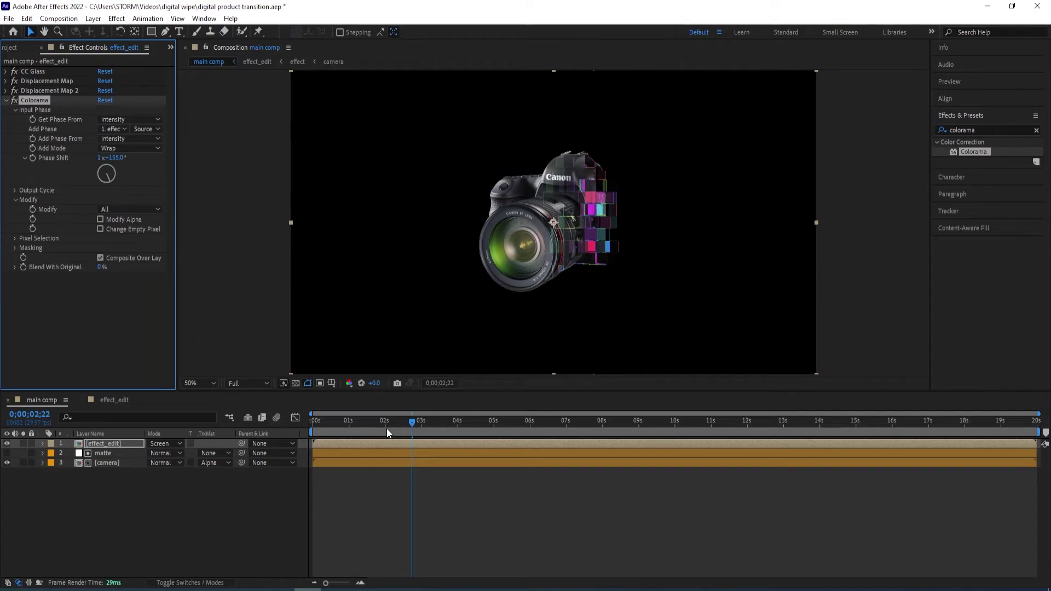
- Preview the wipe in main comp from 0;00;00;00, and replay it from 0;00;01;09
drag(412, 428, 313, 429)
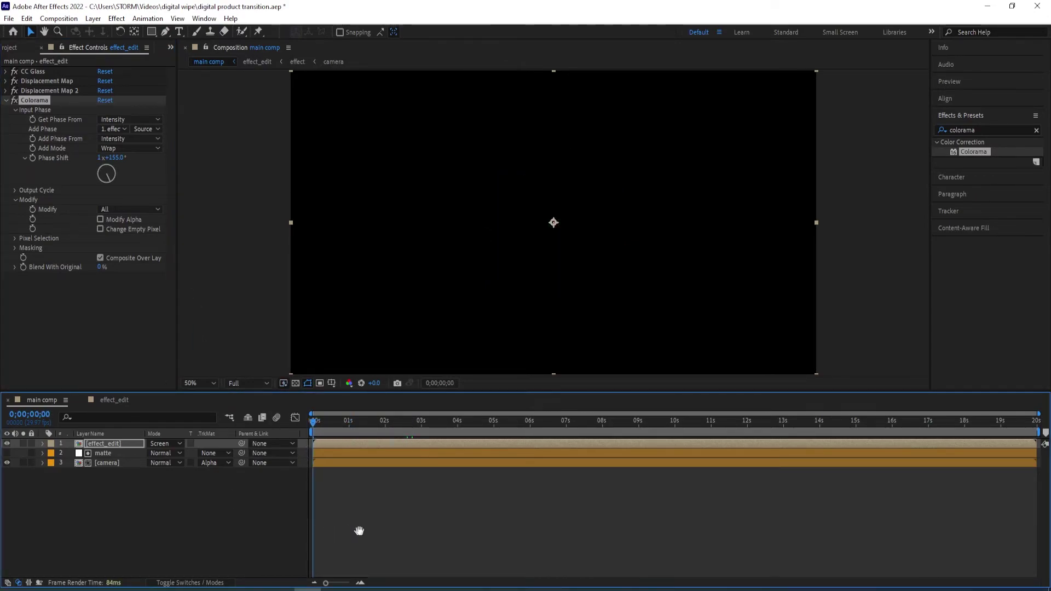
key(space)
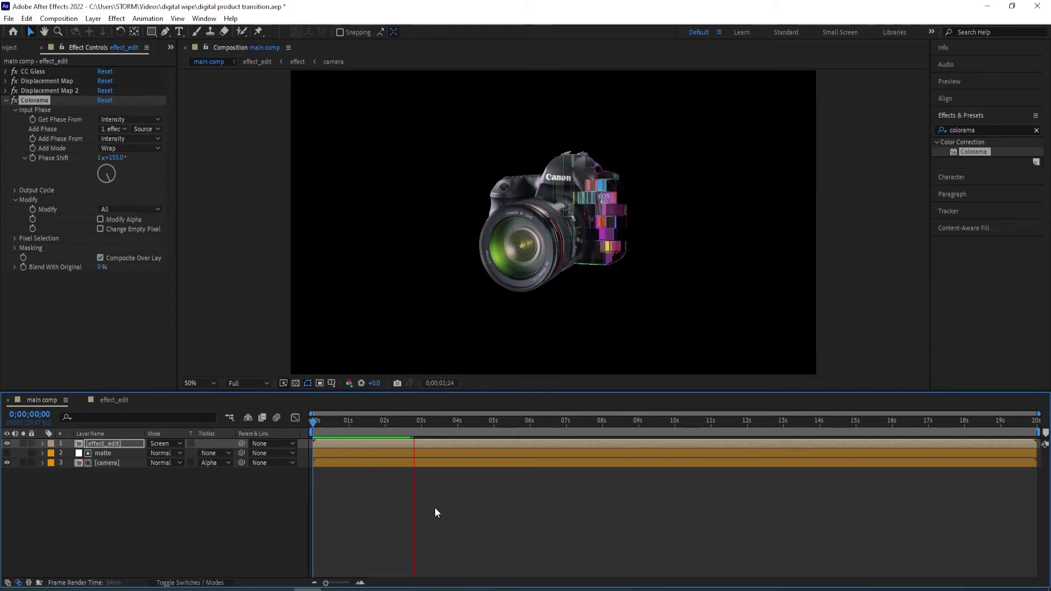
drag(460, 431, 356, 430)
key(space)
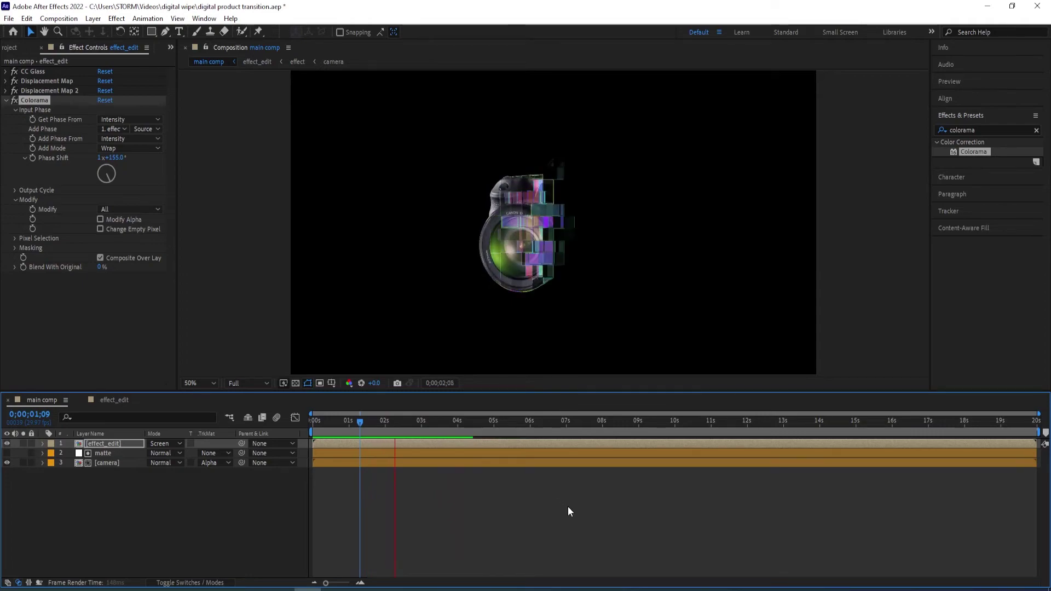
key(space)
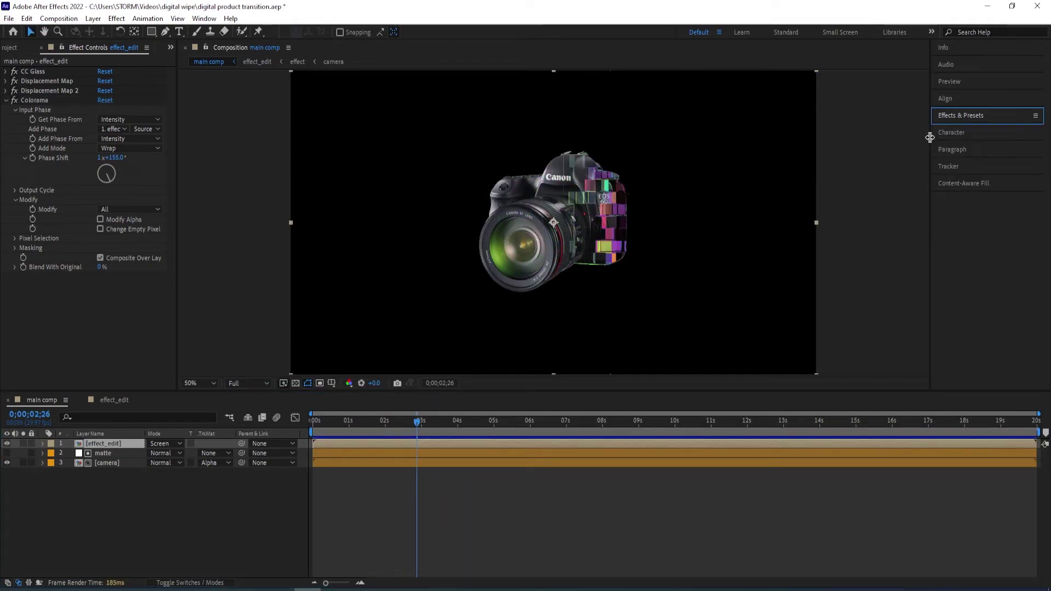
- Apply the Glow effect to the effect_edit layer and set its Glow Threshold to 0%
click(956, 120)
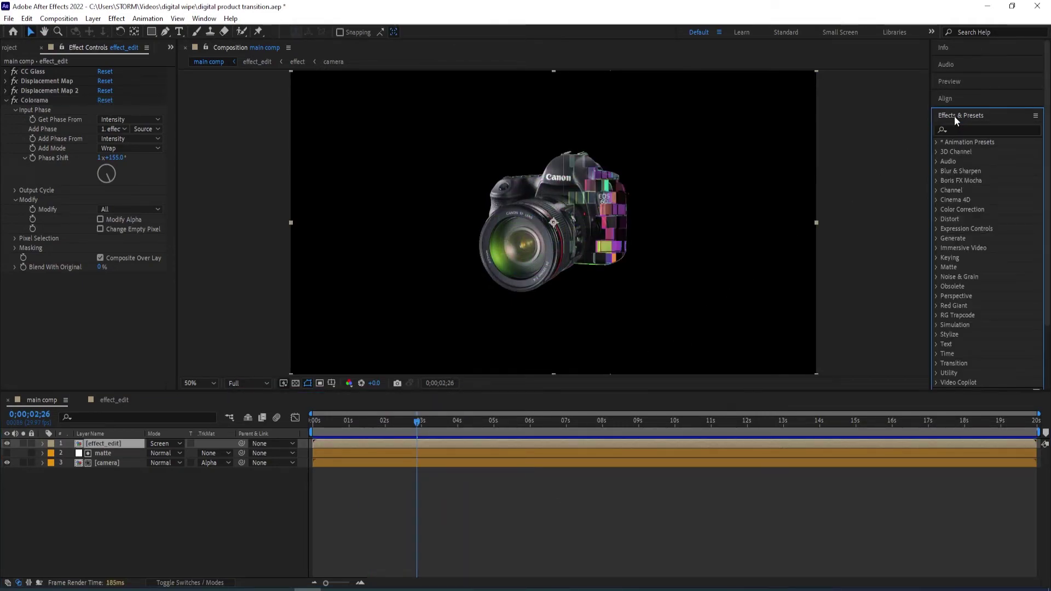
click(954, 128)
text(glow)
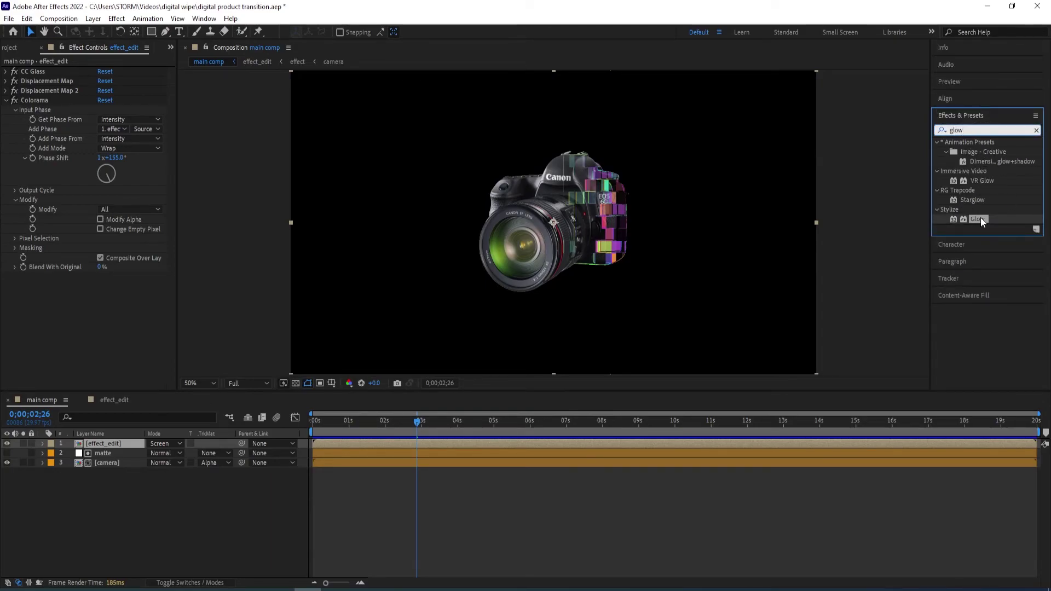
drag(980, 219, 160, 239)
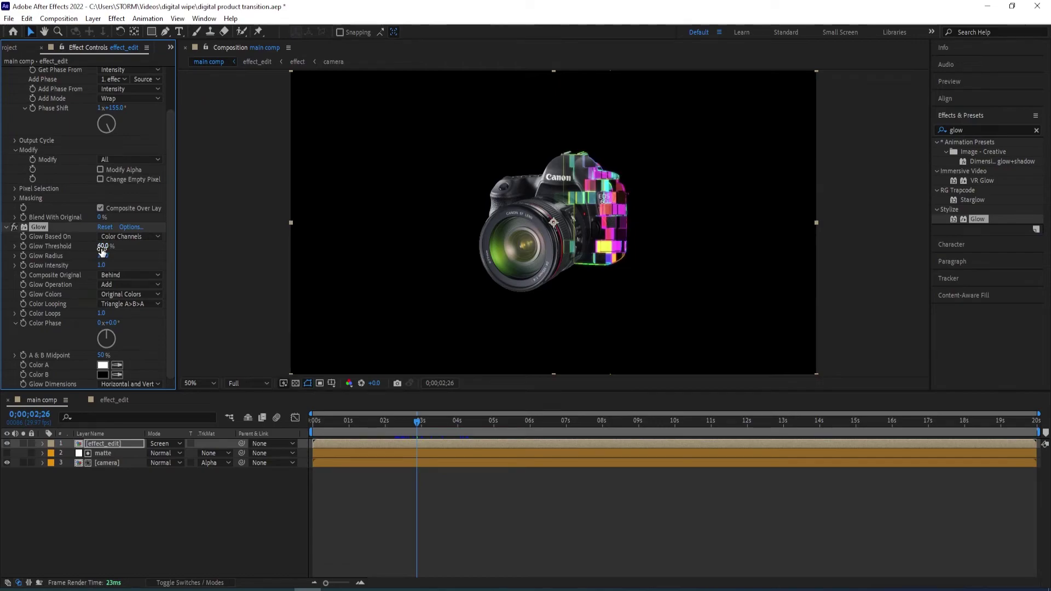
click(105, 253)
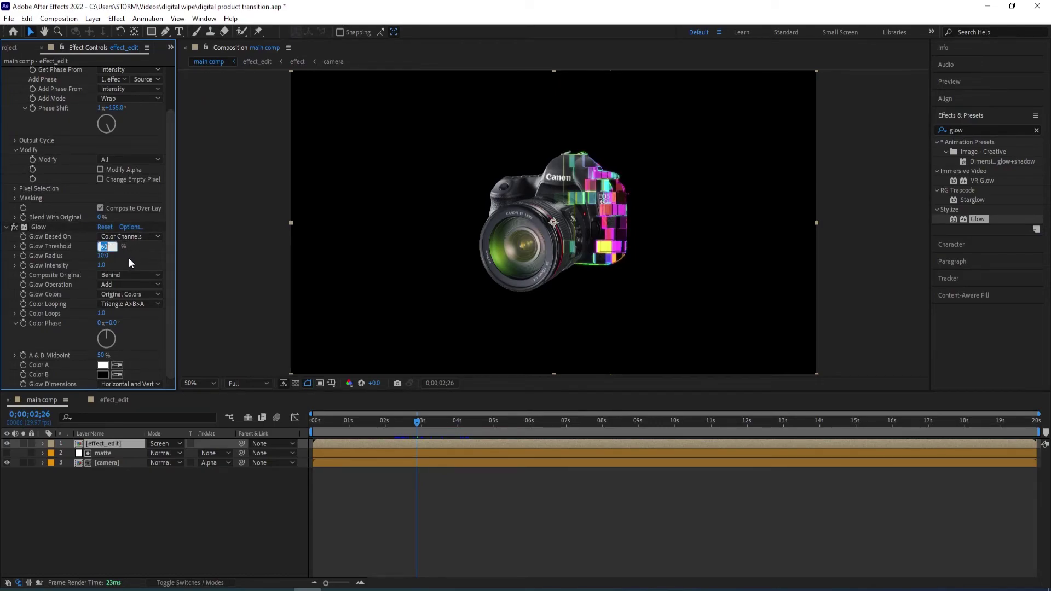
text(0)
key(Return)
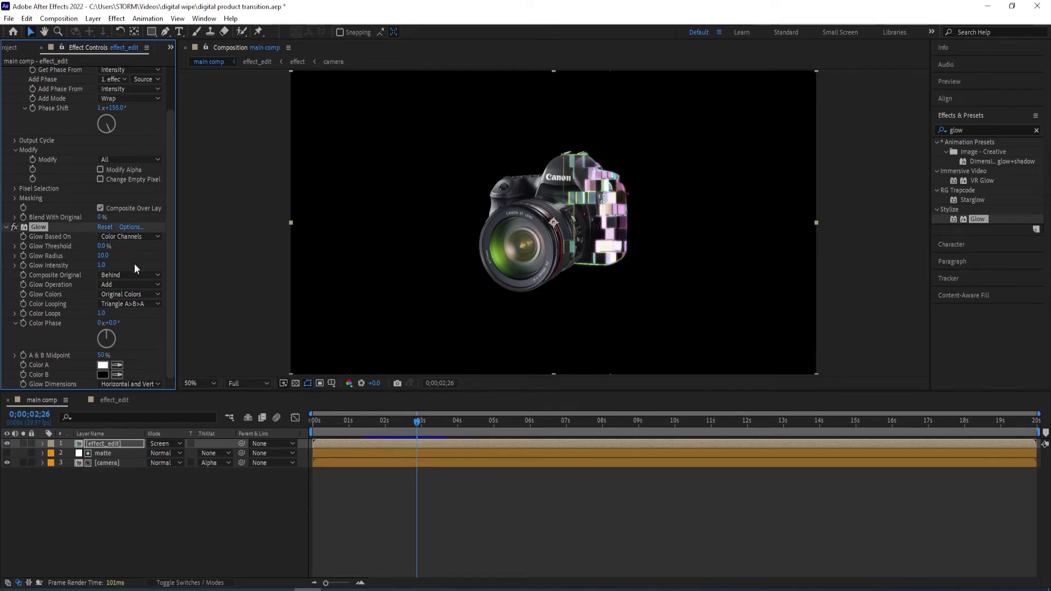
- Set the Glow effect's Color B to white (ffffff) and its Glow Radius to 36
click(103, 374)
text(ffffff)
key(Return)
drag(103, 256, 118, 256)
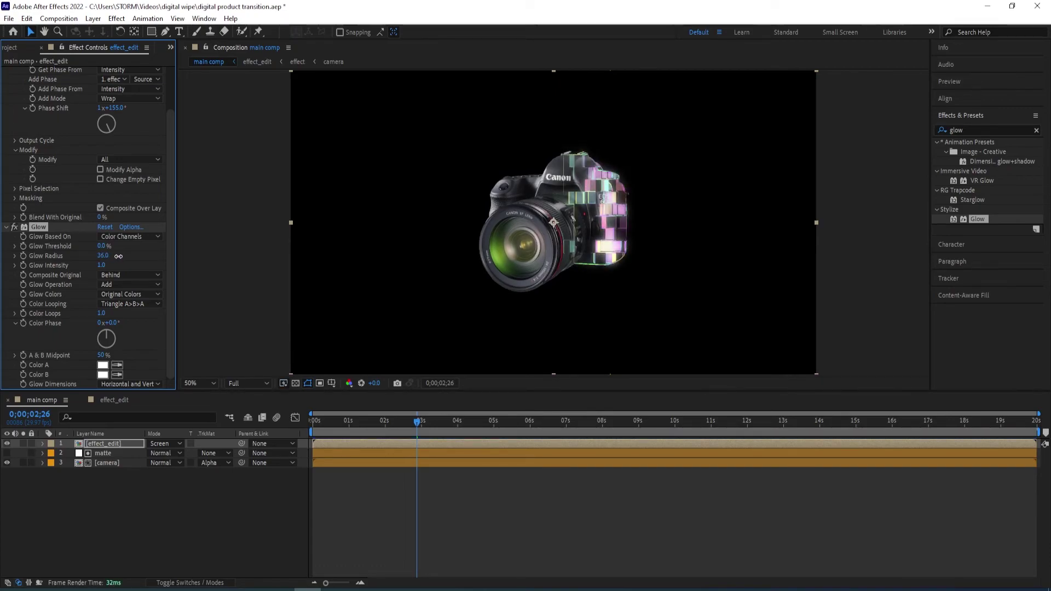
- Compare the wipe's edge with the Glow effect disabled and enabled, leaving the effect on
click(15, 227)
click(14, 228)
click(14, 228)
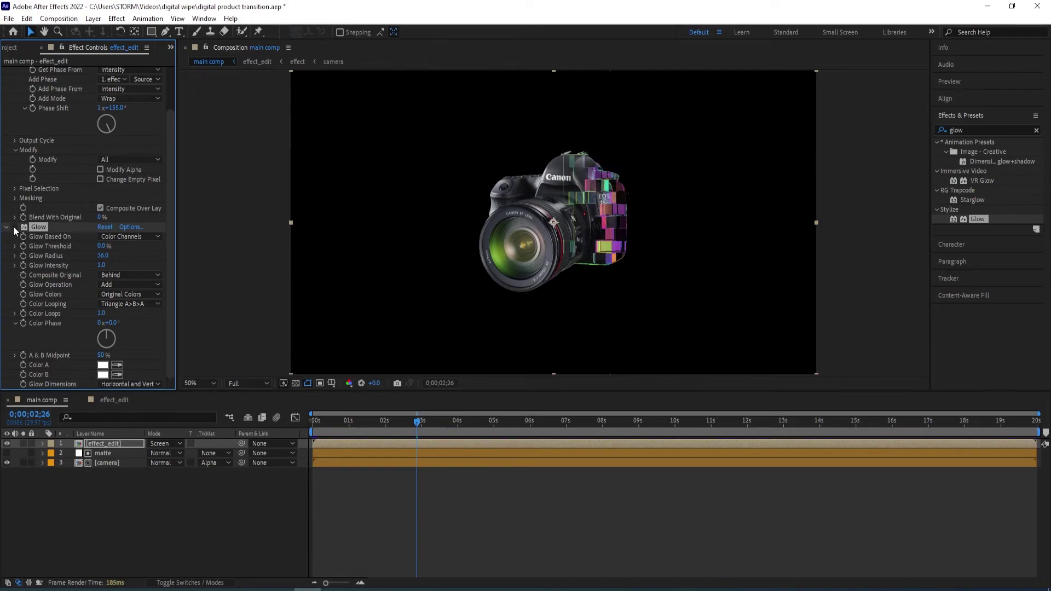
click(14, 228)
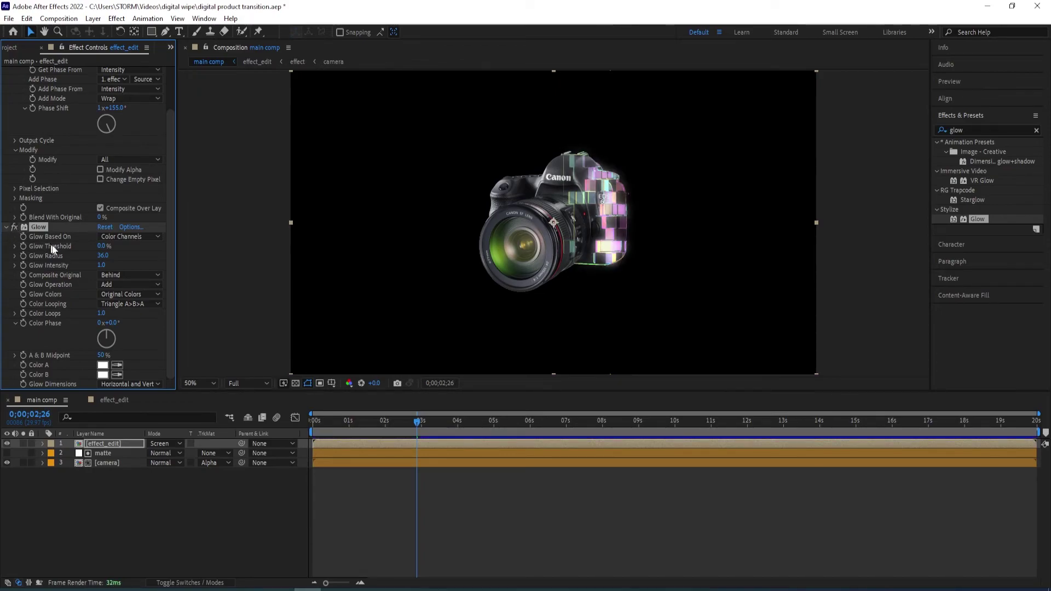
scroll(53, 249, up, 2)
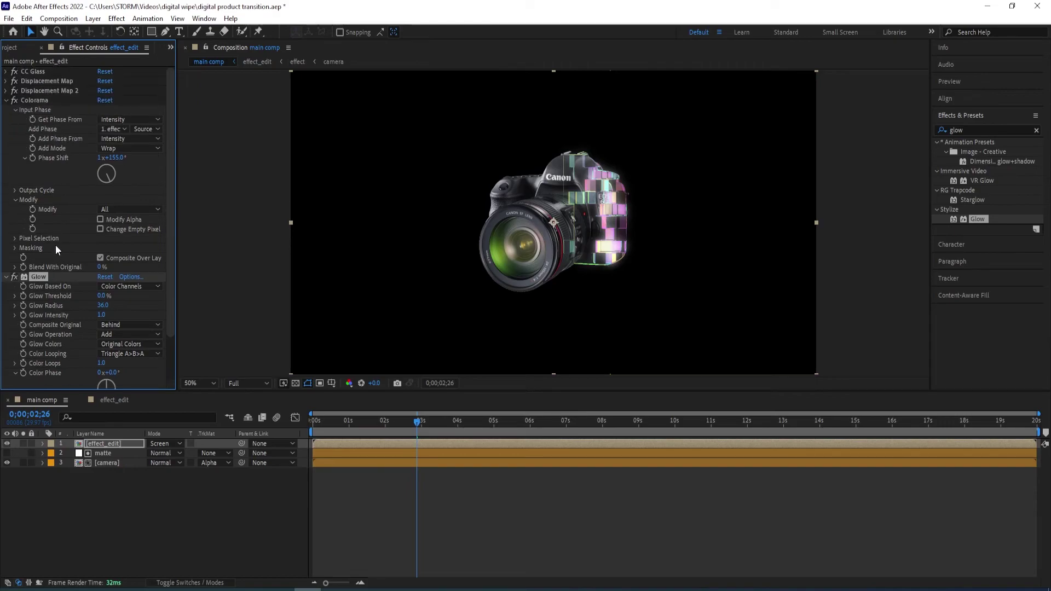
- Limit the main comp's work area to the wipe, from about 0;00;01;06 to just past 4 seconds
click(353, 422)
drag(353, 422, 413, 428)
key(b)
key(n)
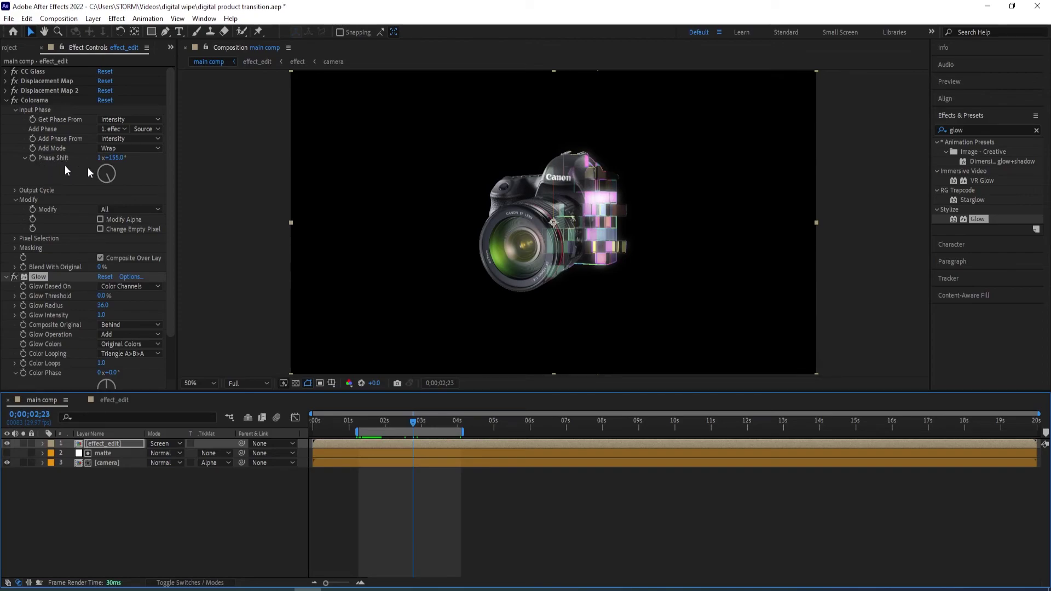
- Try a Colorama Phase Shift of 1x+291° and undo the change
mouse_move(110, 183)
mouse_down()
mouse_move(91, 185)
mouse_move(90, 168)
mouse_move(105, 182)
mouse_up()
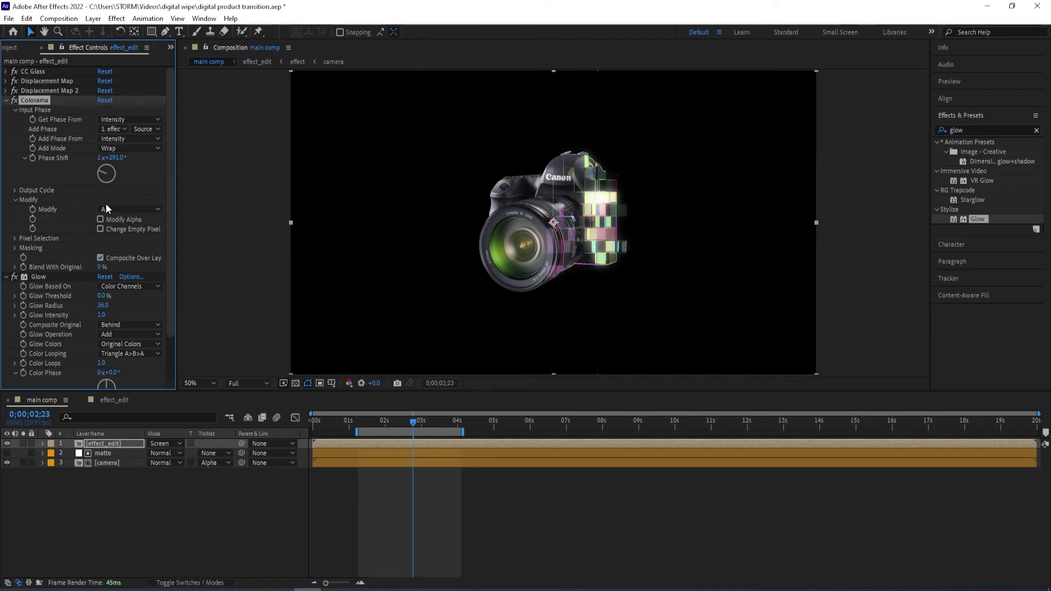
key(ctrl+z)
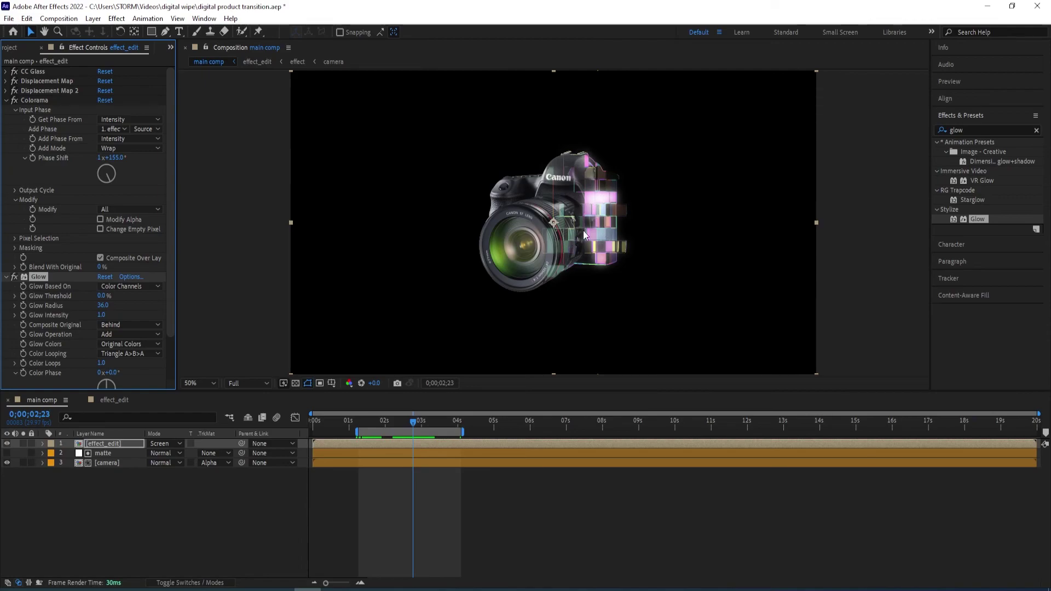
- Try removing the Mosaic Horizontal Blocks expression on matte copy in the effect composition and setting the value to 150
click(108, 401)
double_click(100, 452)
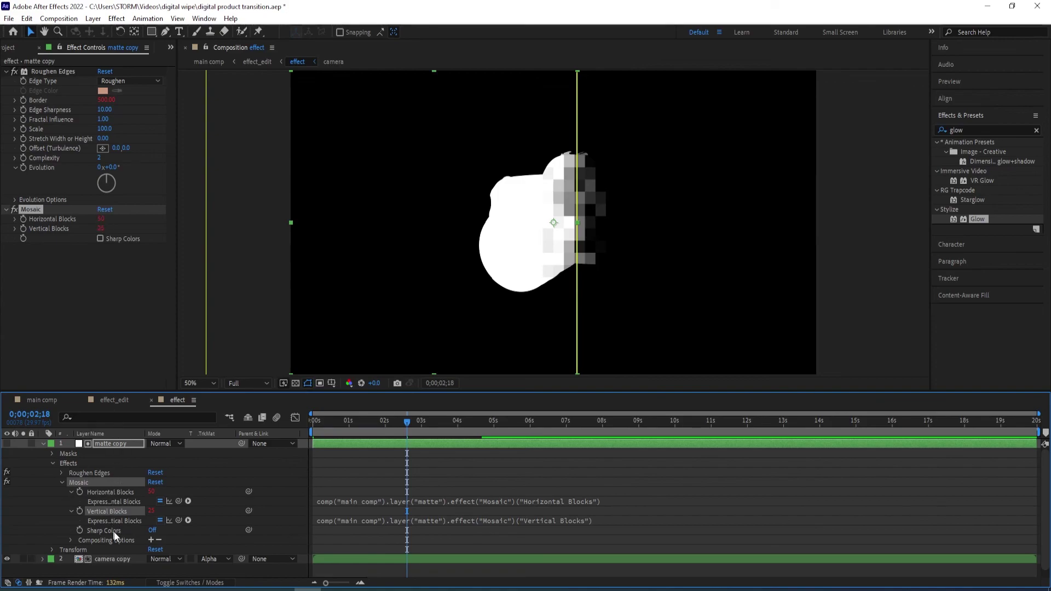
click(104, 559)
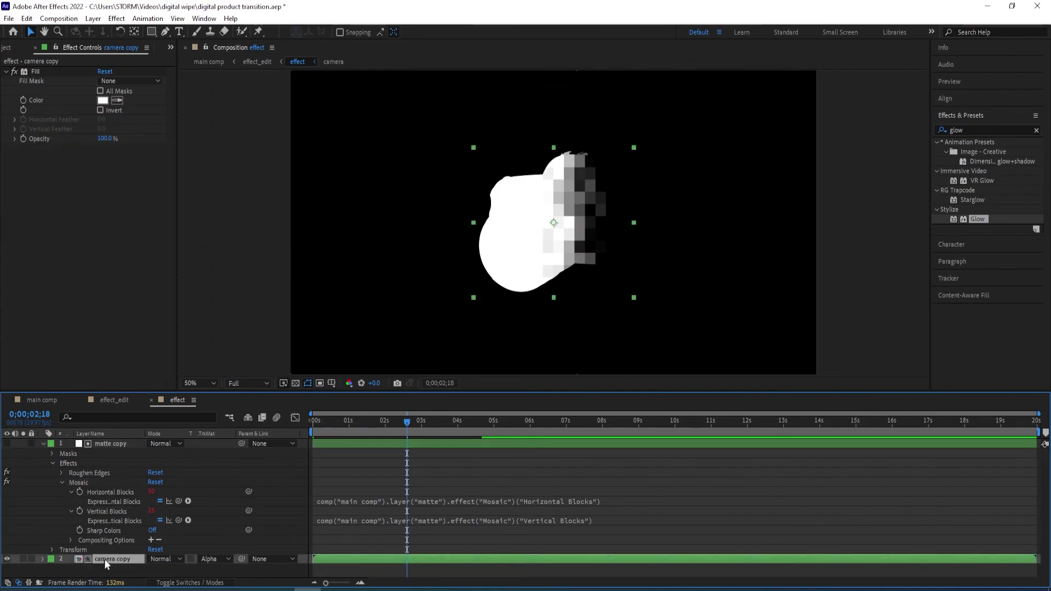
click(90, 445)
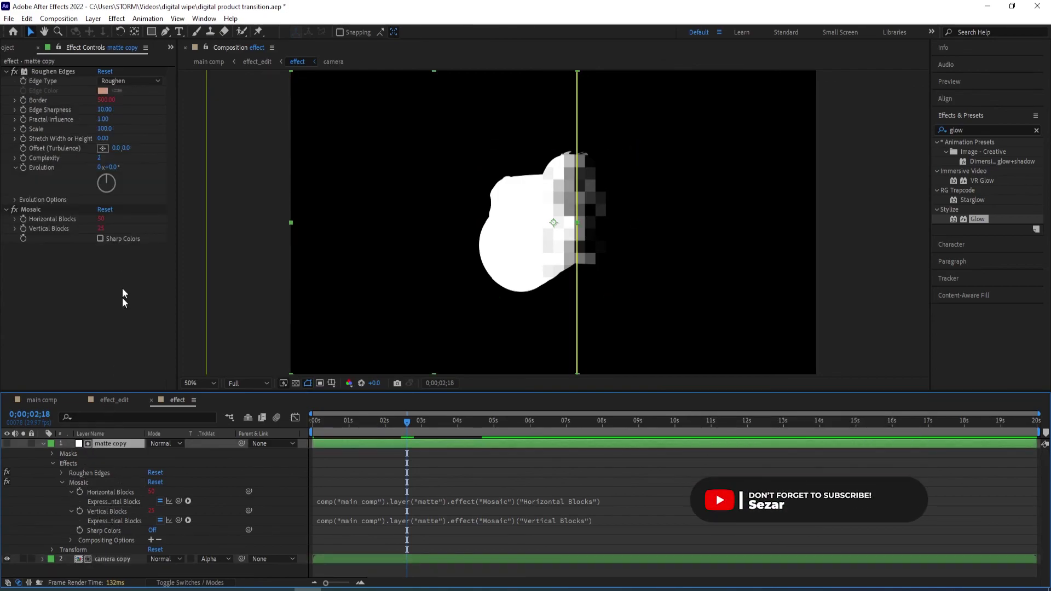
click(103, 219)
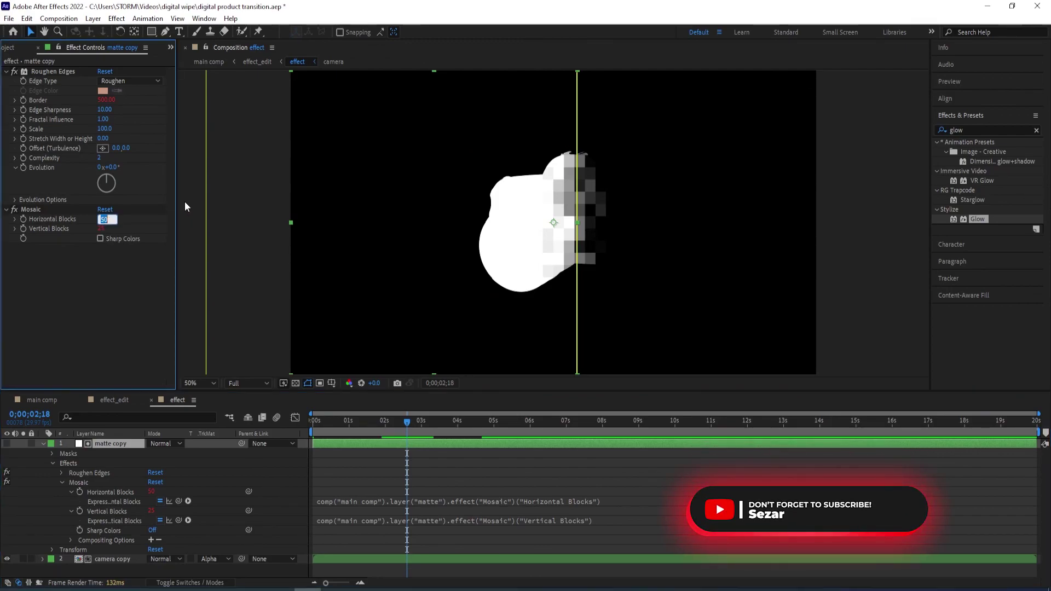
key(Return)
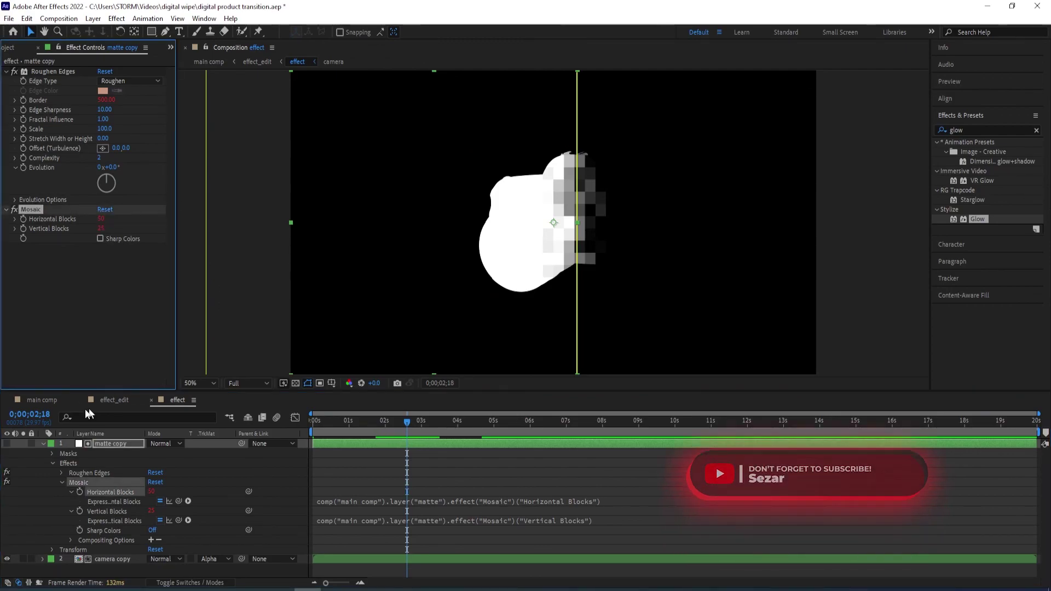
click(101, 220)
click(69, 265)
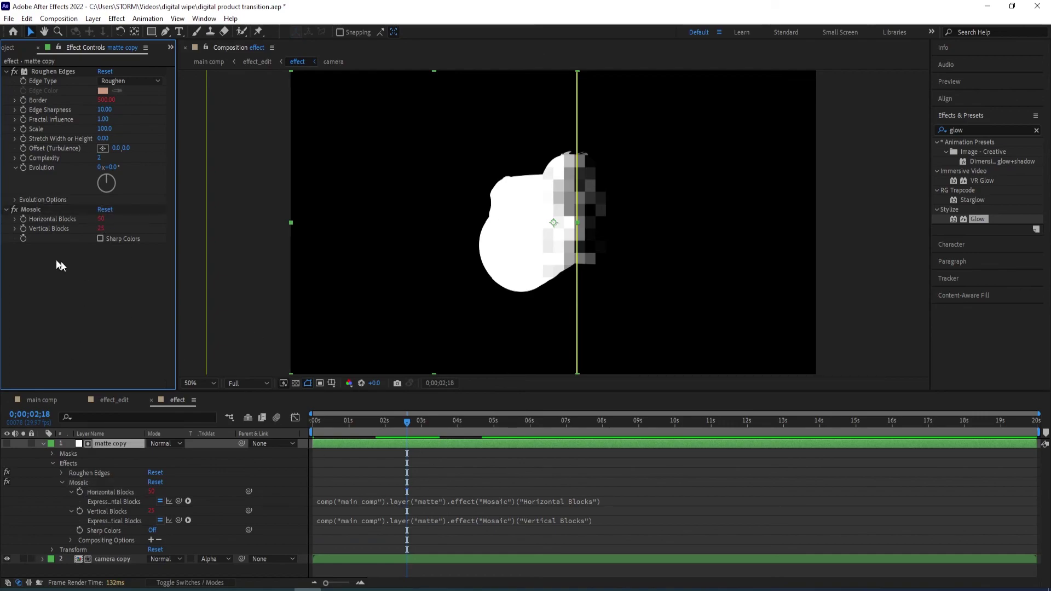
alt+click(24, 219)
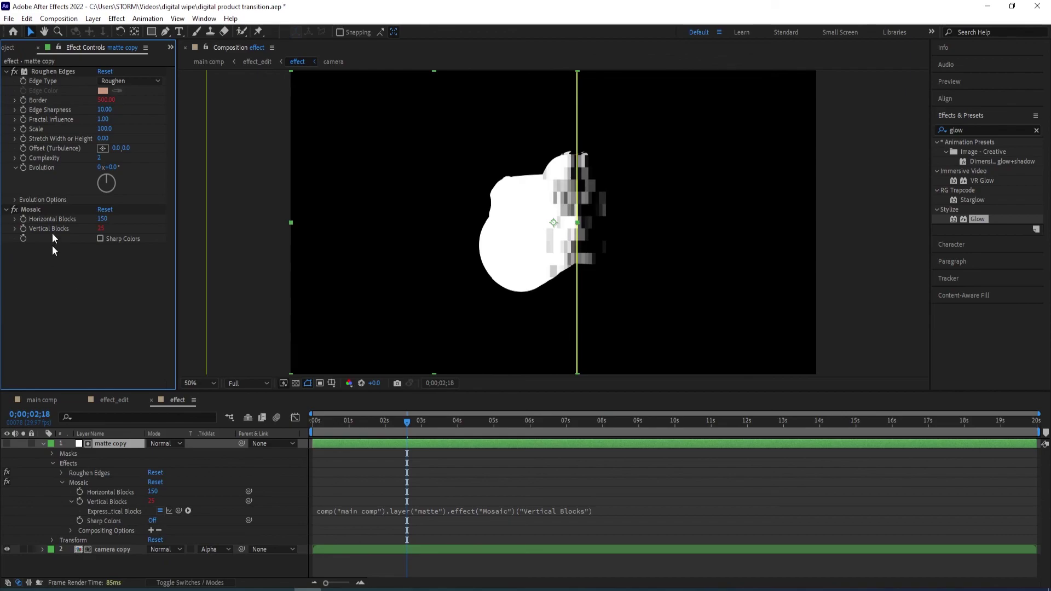
- Return to main comp and move the current time to the work area's start at 0;00;01;06
click(42, 401)
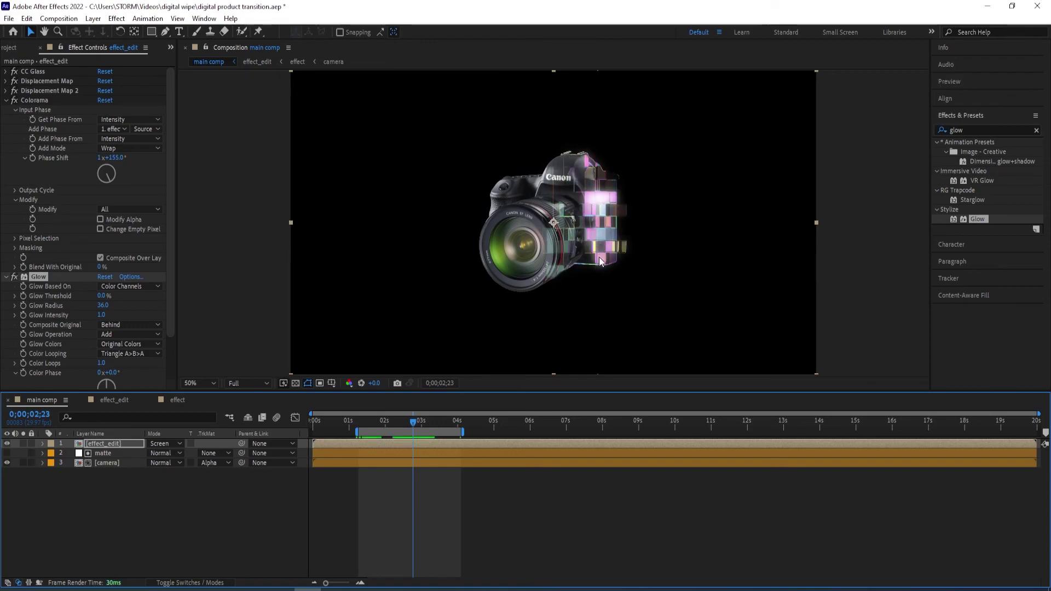
drag(414, 421, 357, 428)
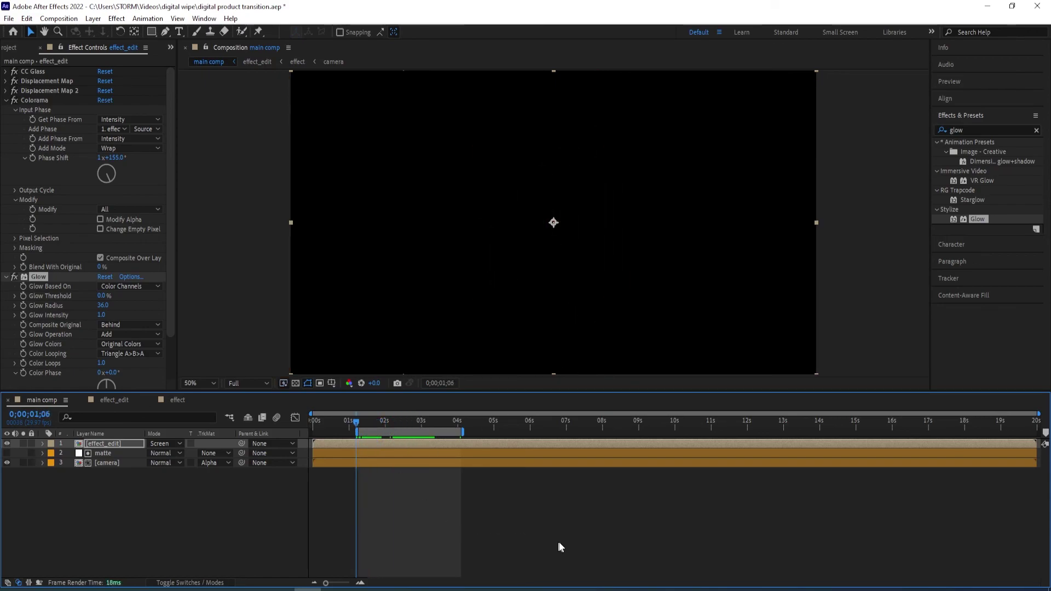